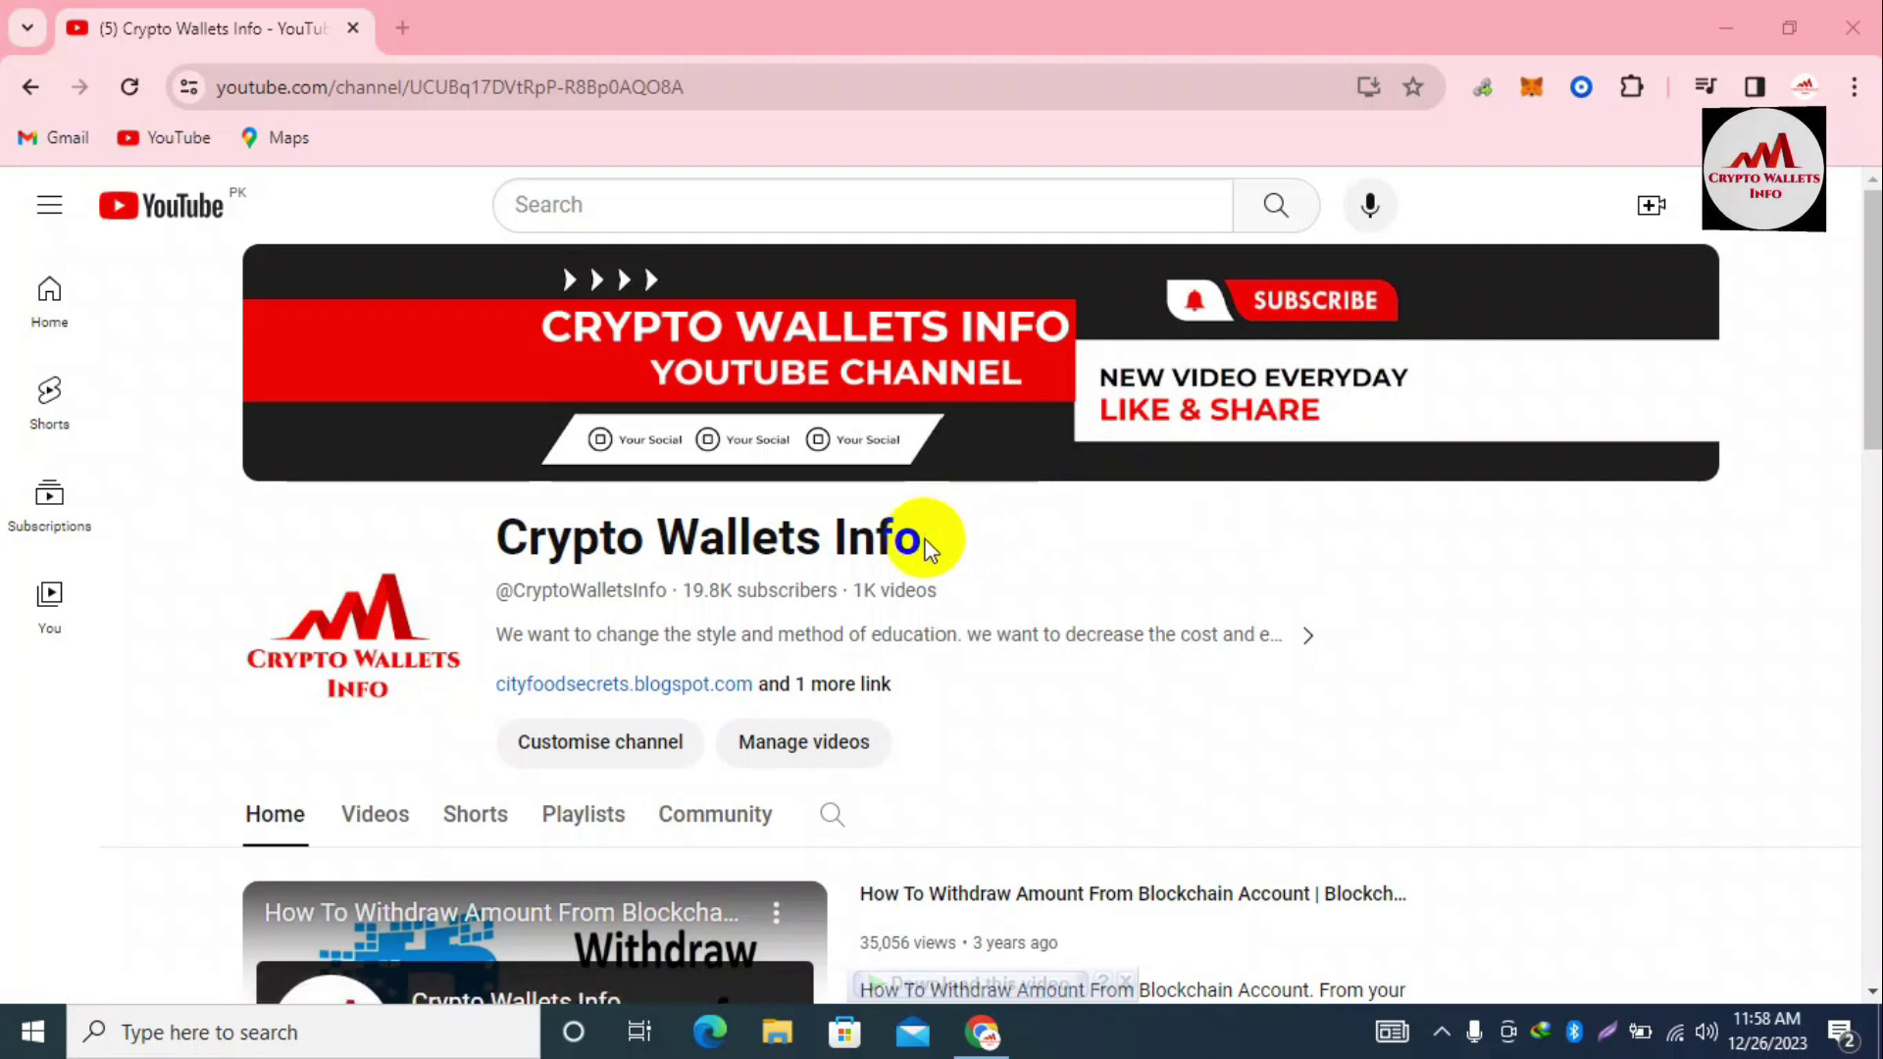
- Look over the Crypto Wallets Info channel's home page, from the channel name down to the recommended Urdu-language channel
{"action": "left_click_drag", "start_coordinate": [928, 549], "coordinate": [504, 534]}
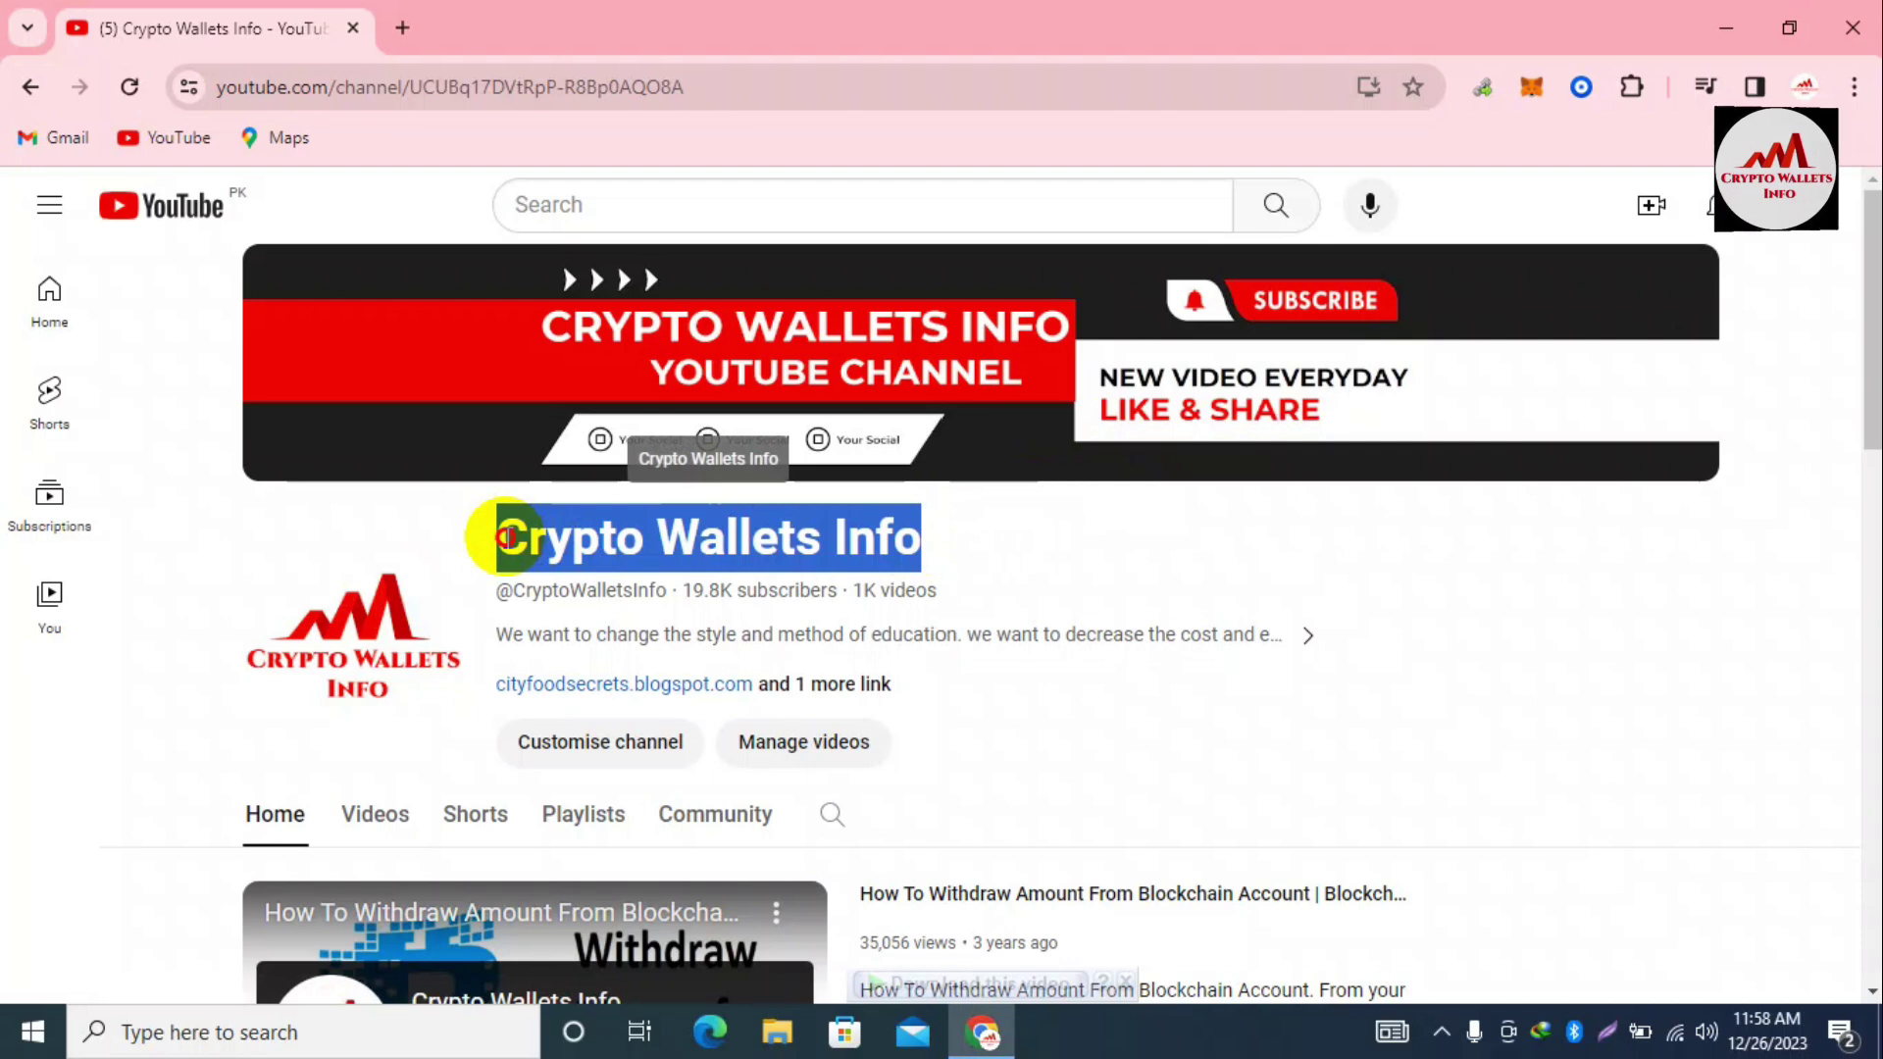
{"action": "left_click", "coordinate": [504, 535]}
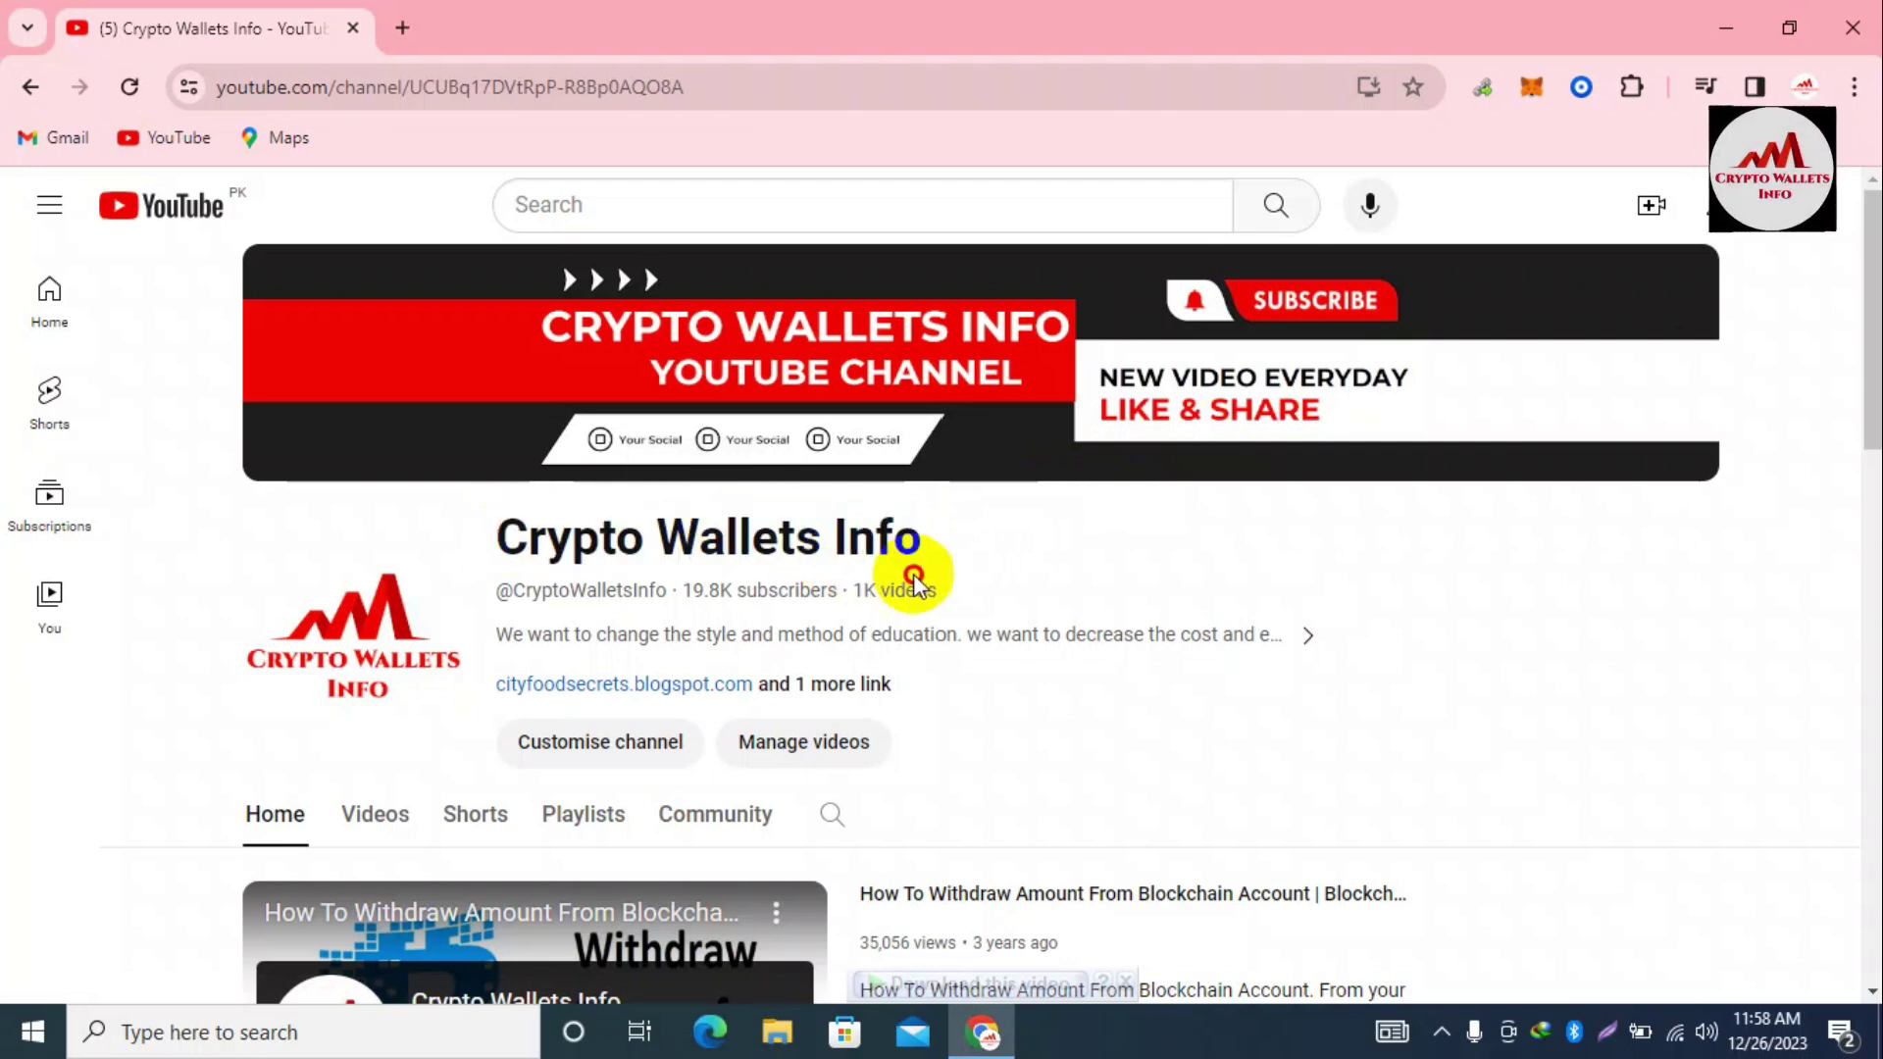
{"action": "triple_click", "coordinate": [925, 582]}
{"action": "left_click", "coordinate": [933, 588]}
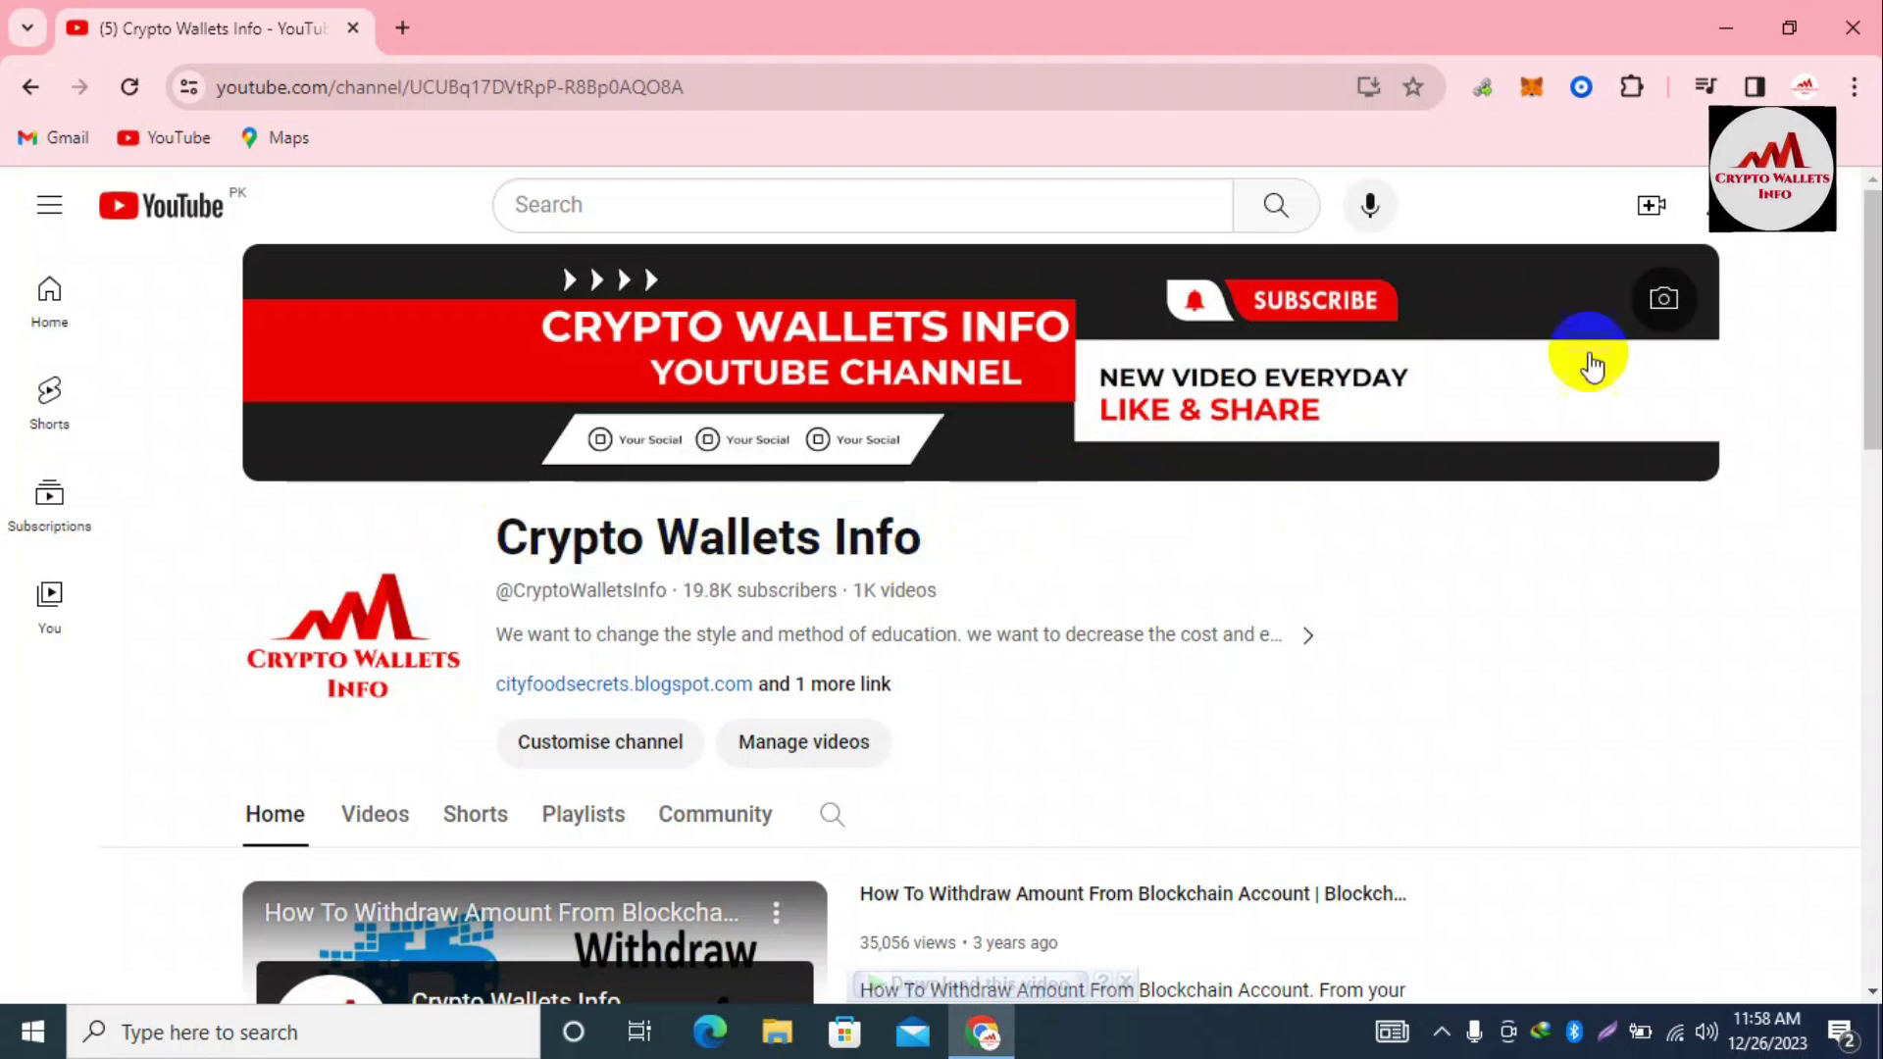
{"action": "left_click_drag", "start_coordinate": [1876, 257], "coordinate": [1869, 956]}
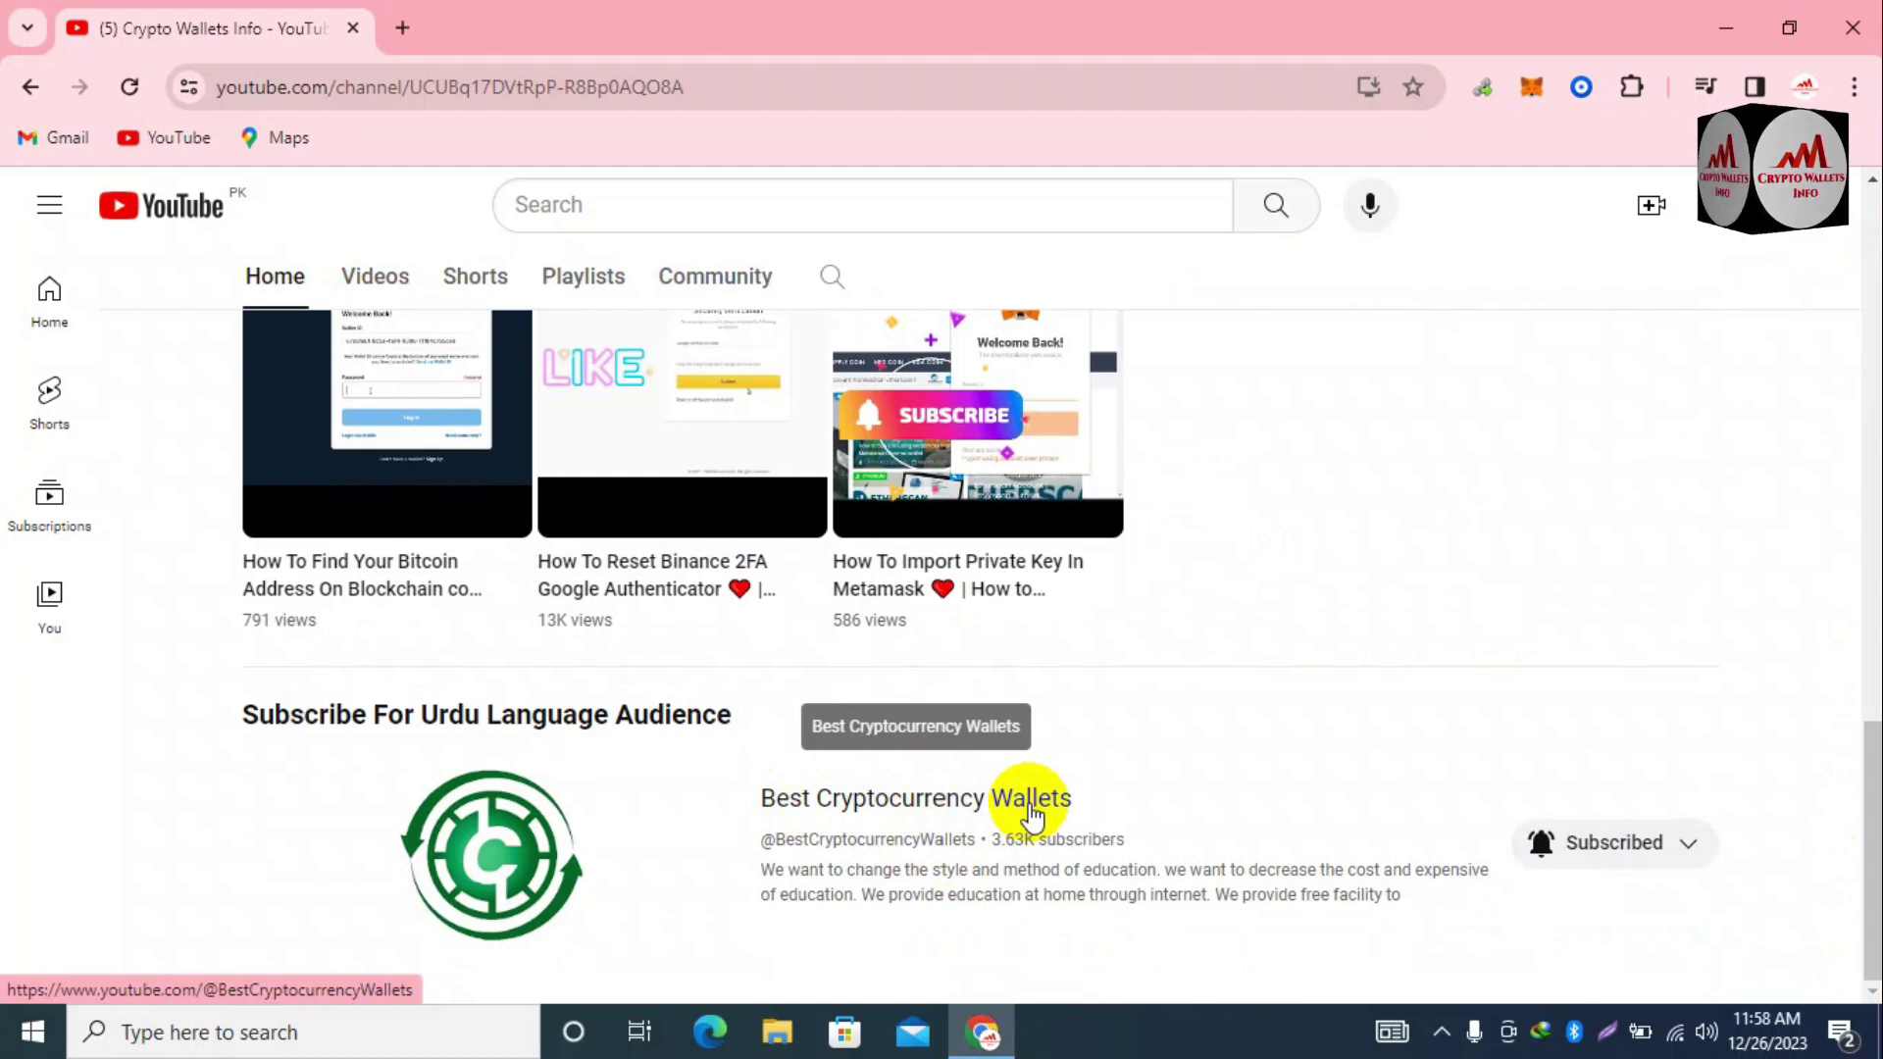
{"action": "left_click_drag", "start_coordinate": [1873, 793], "coordinate": [1871, 196]}
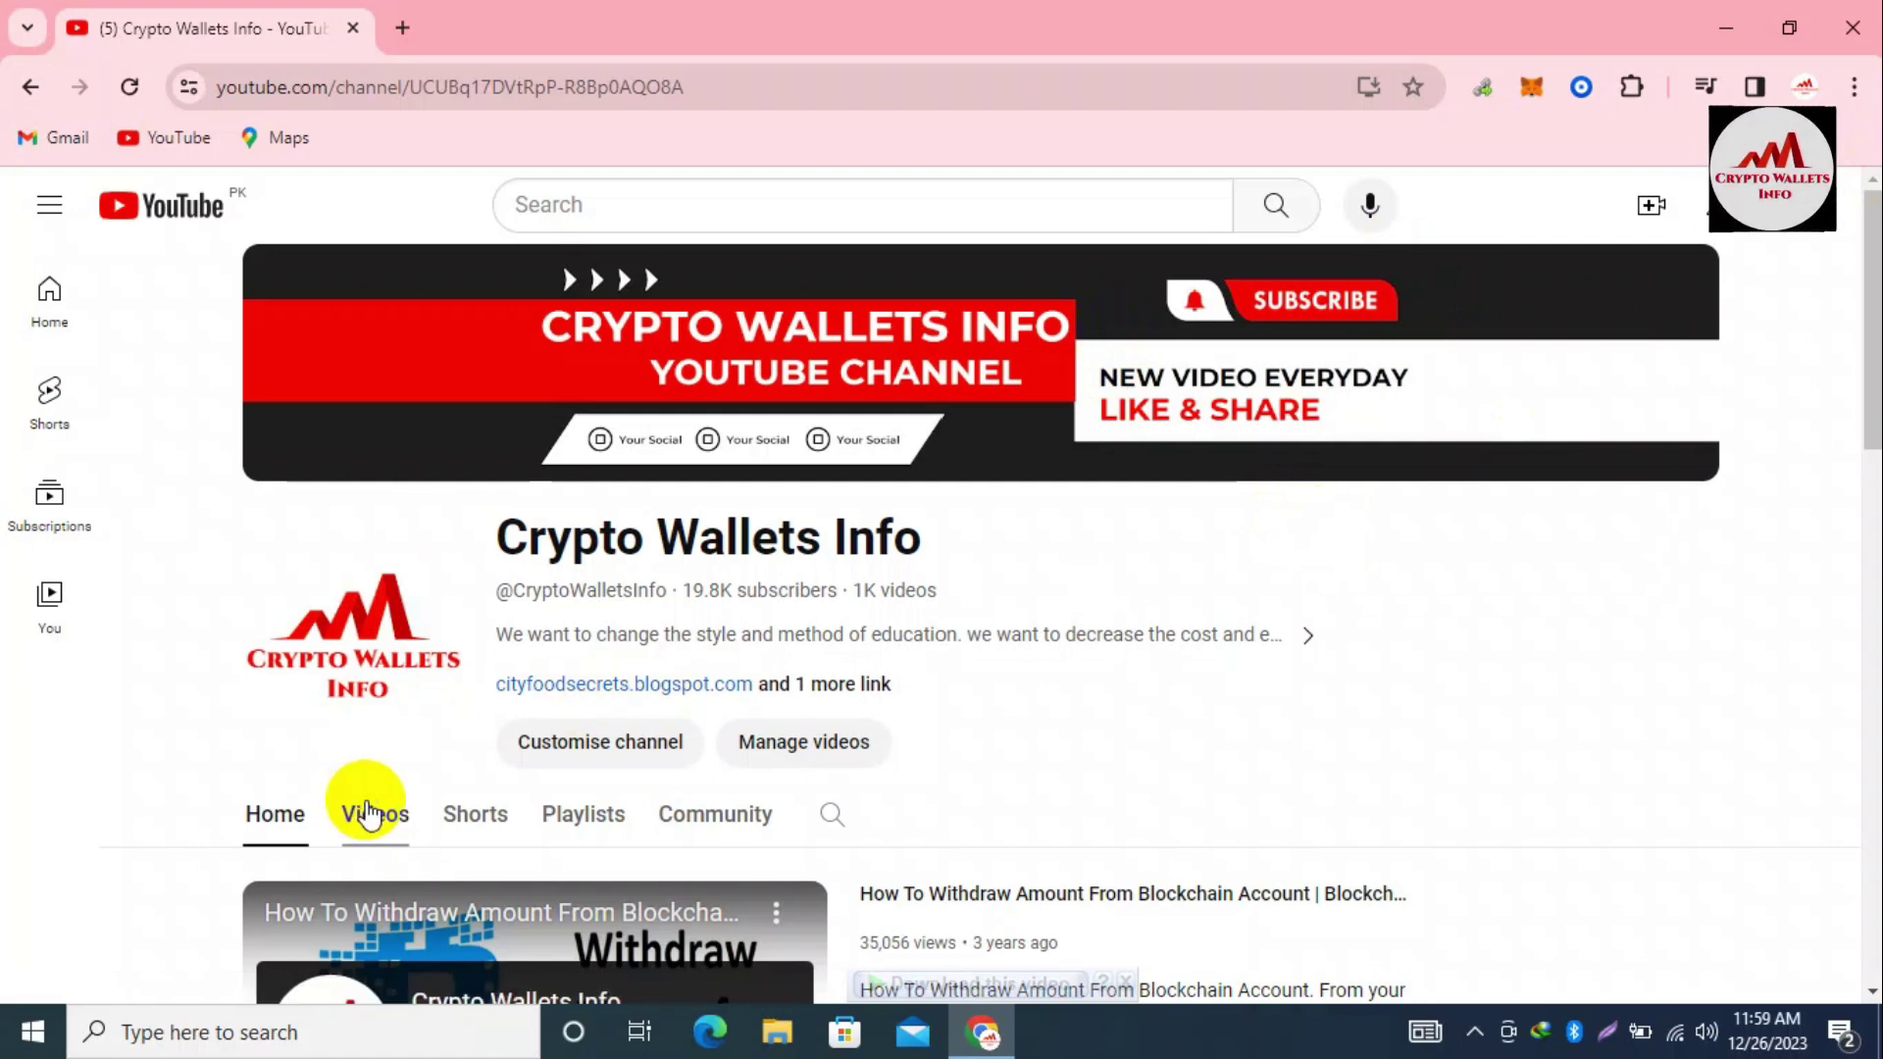
- Browse the channel's list of latest uploaded videos
{"action": "left_click", "coordinate": [368, 814]}
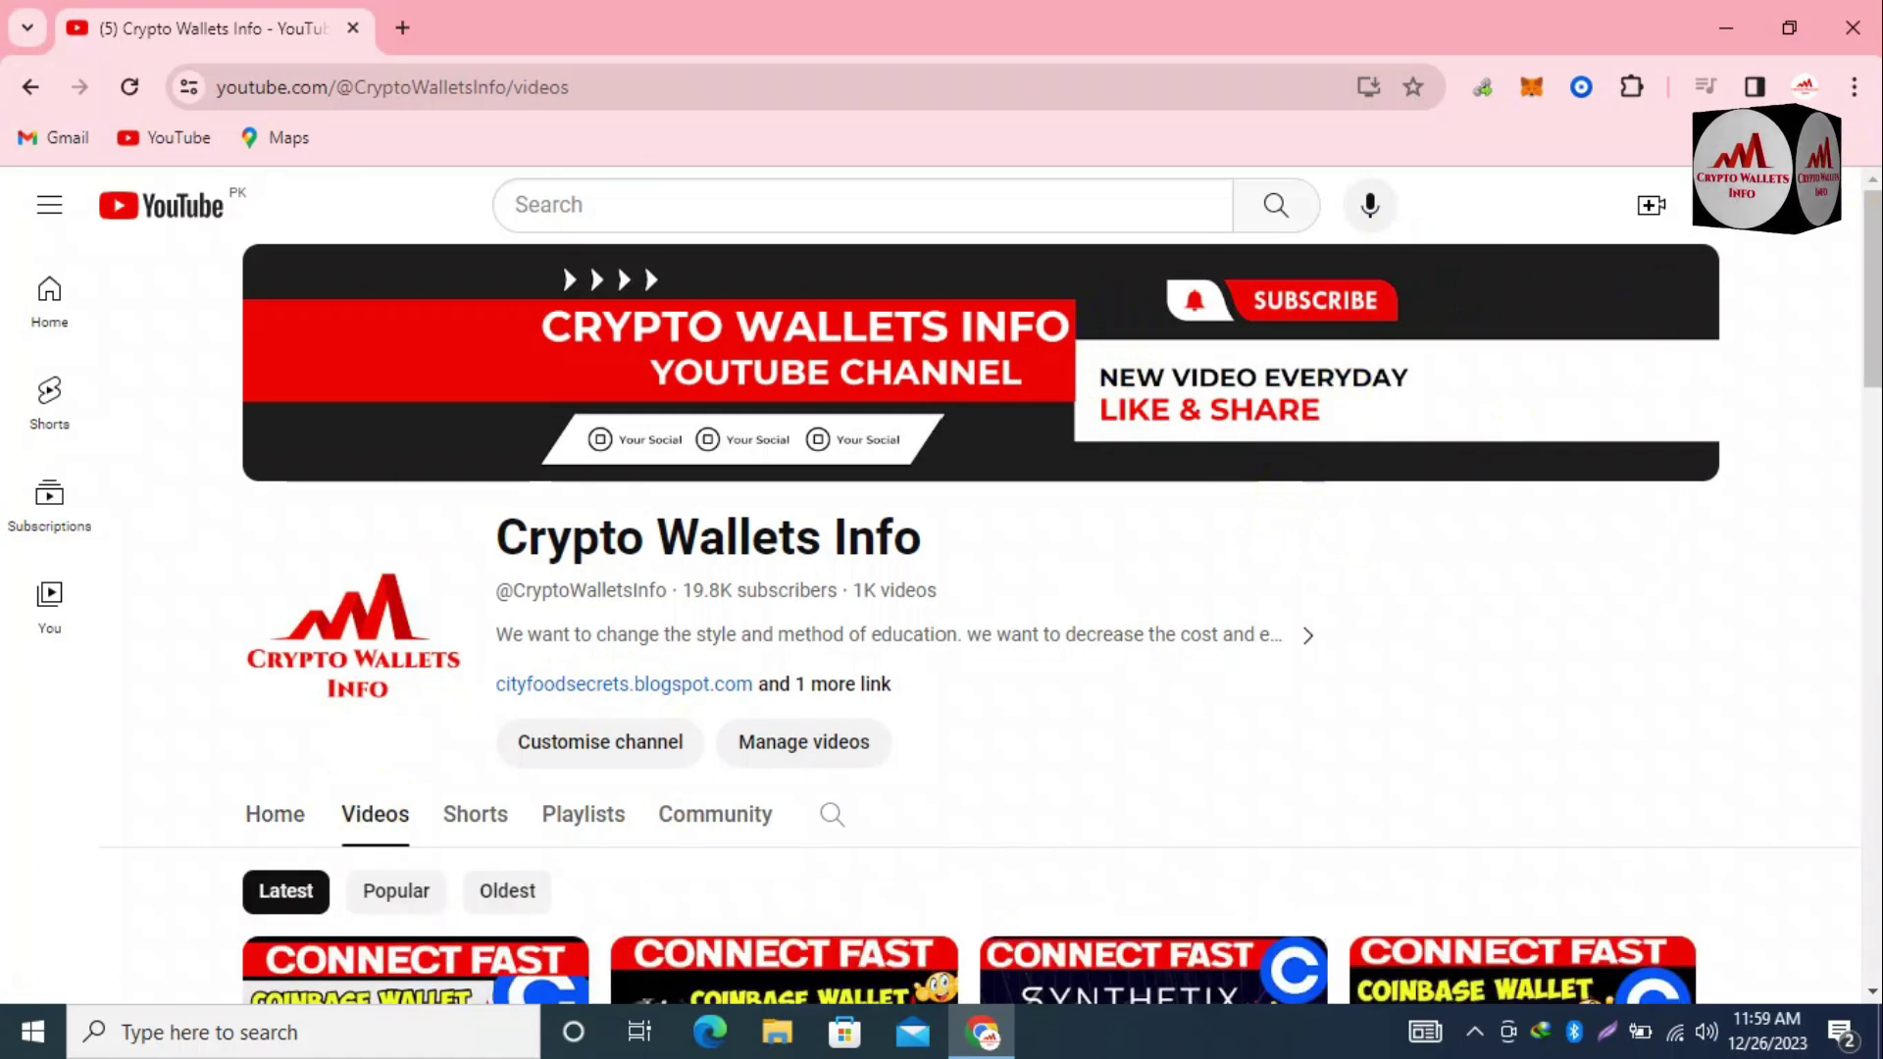
{"action": "left_click_drag", "start_coordinate": [1874, 241], "coordinate": [1873, 373]}
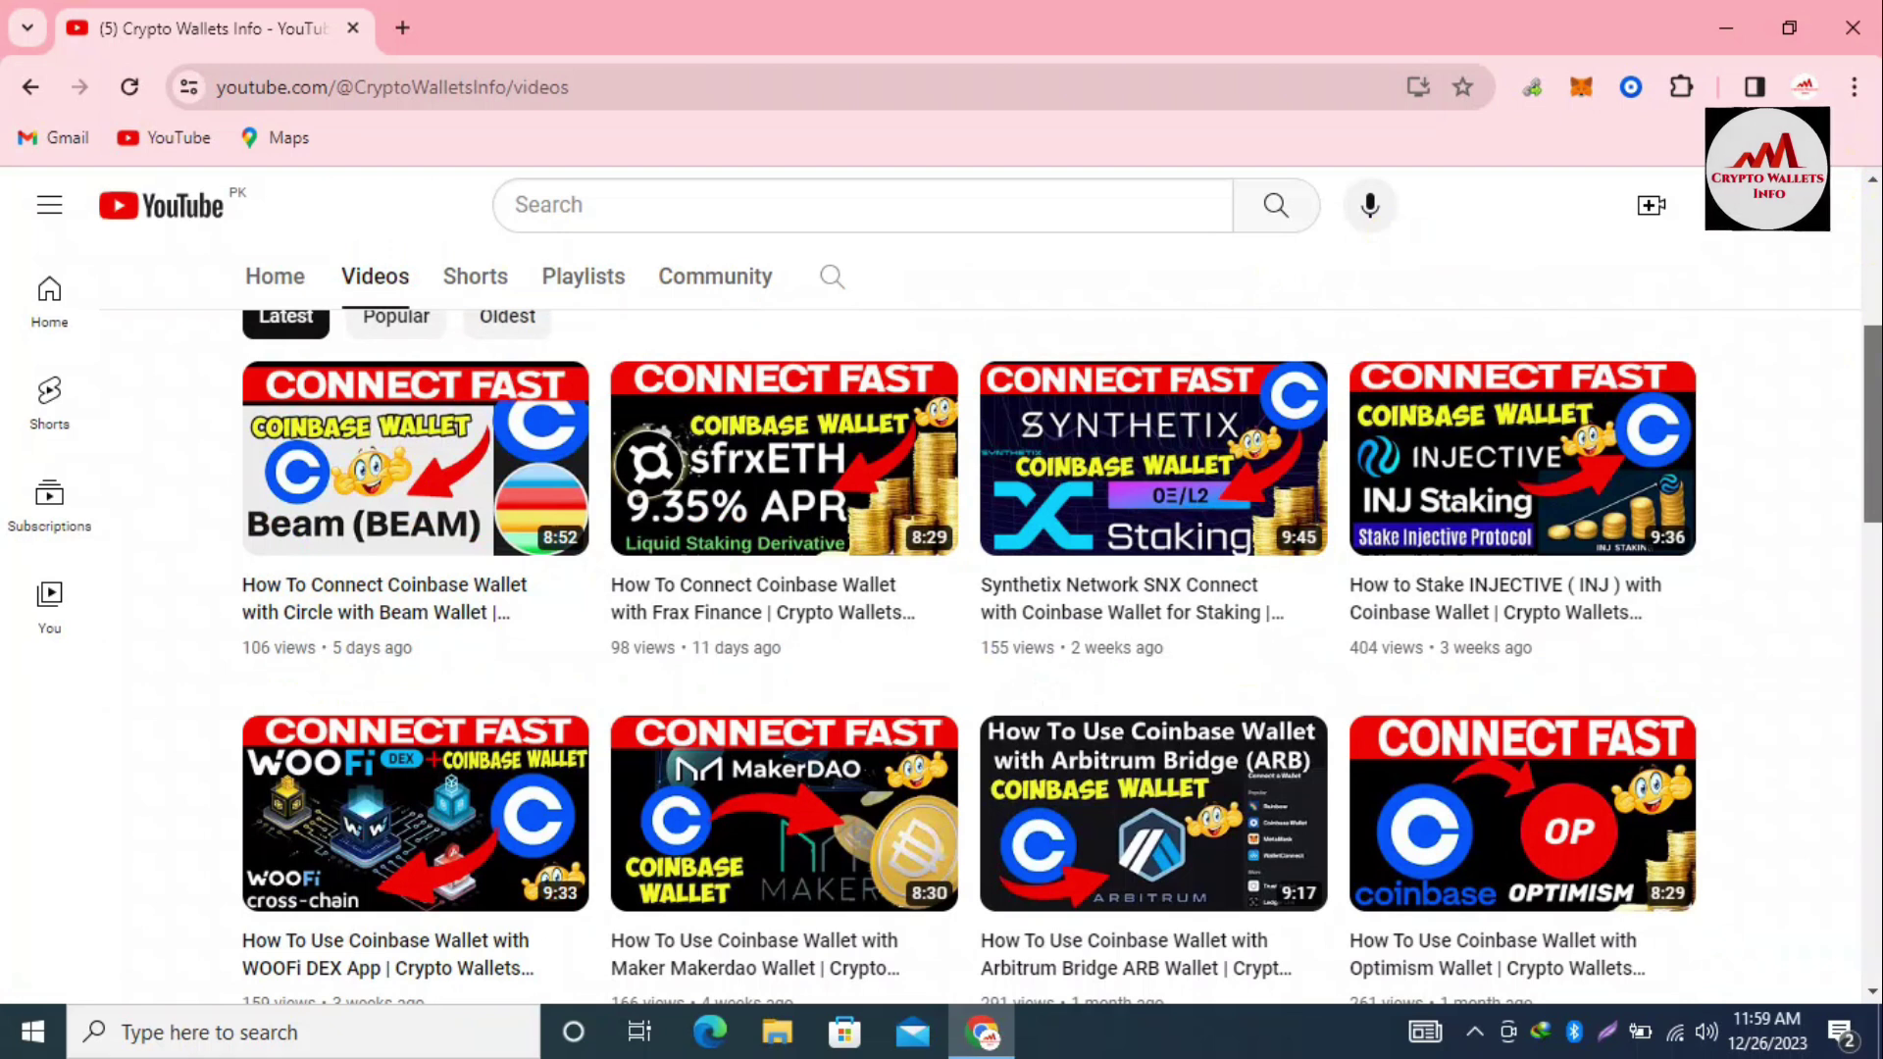
{"action": "left_click_drag", "start_coordinate": [1874, 372], "coordinate": [1873, 882]}
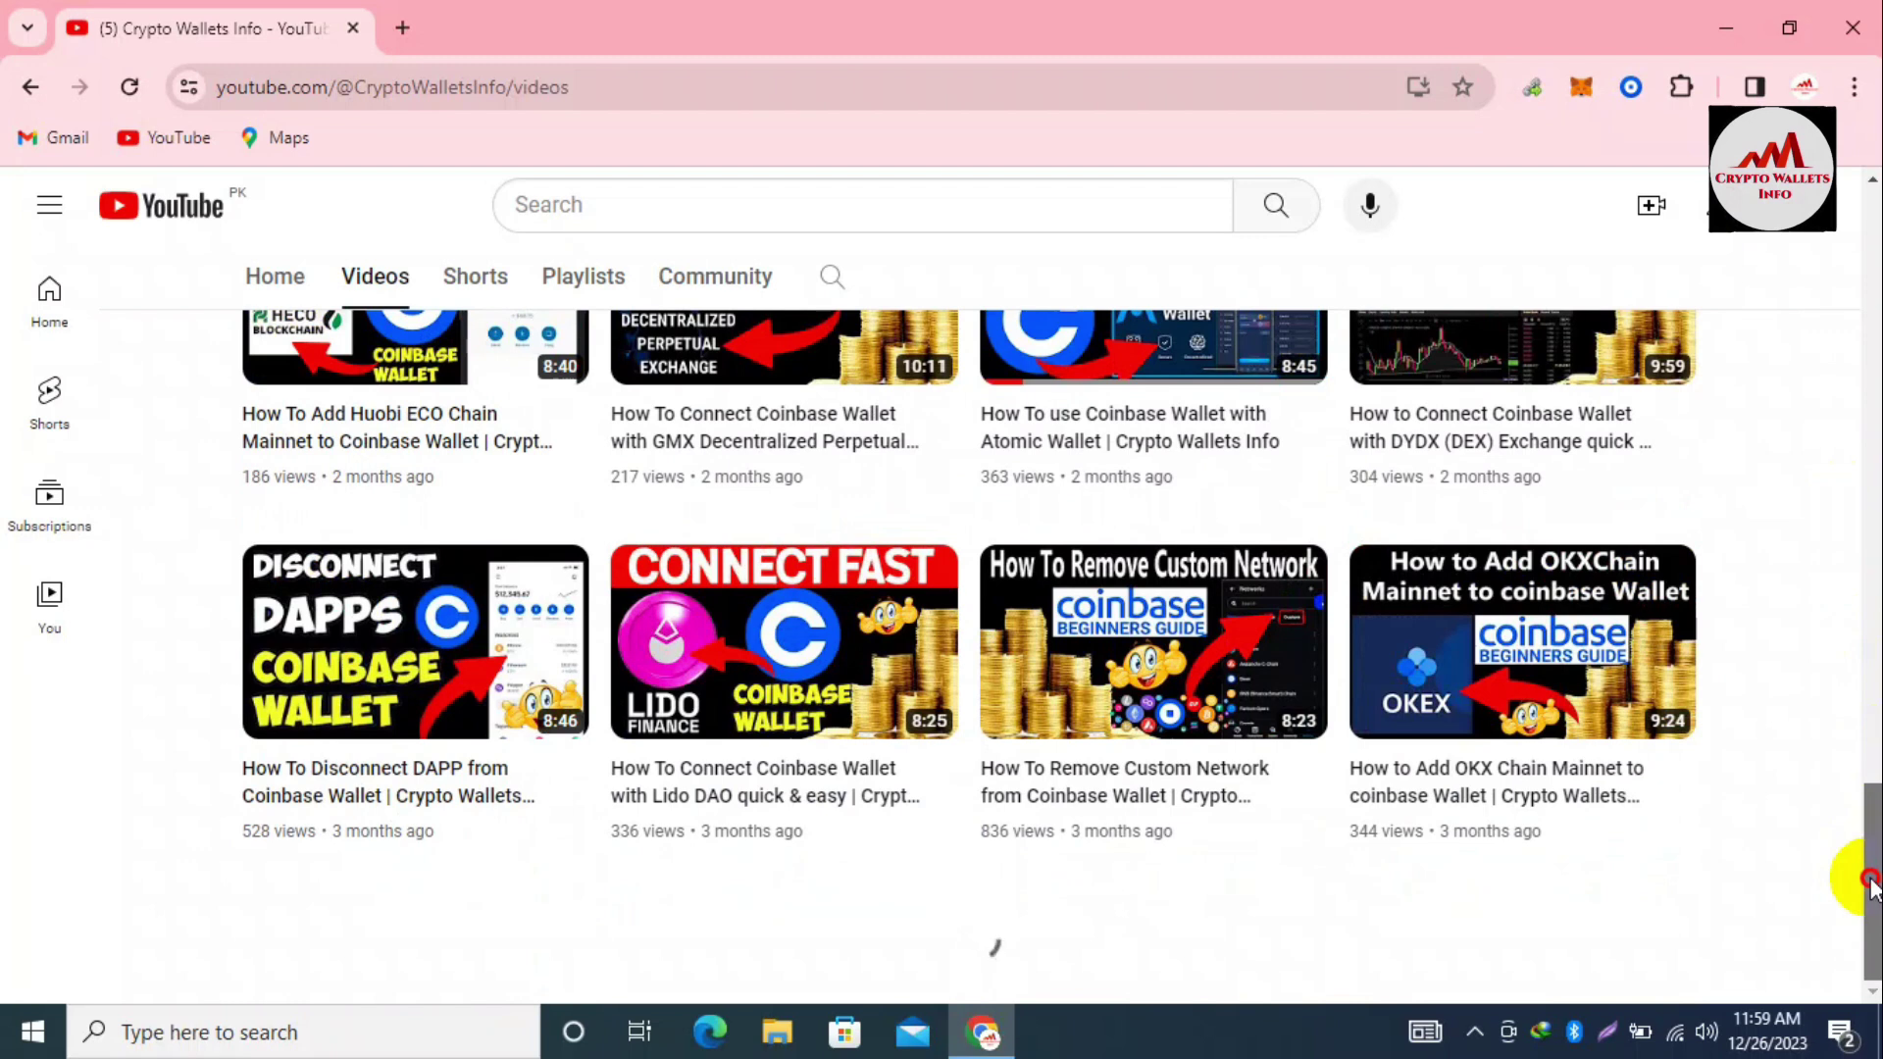
{"action": "left_click_drag", "start_coordinate": [1873, 564], "coordinate": [1873, 245]}
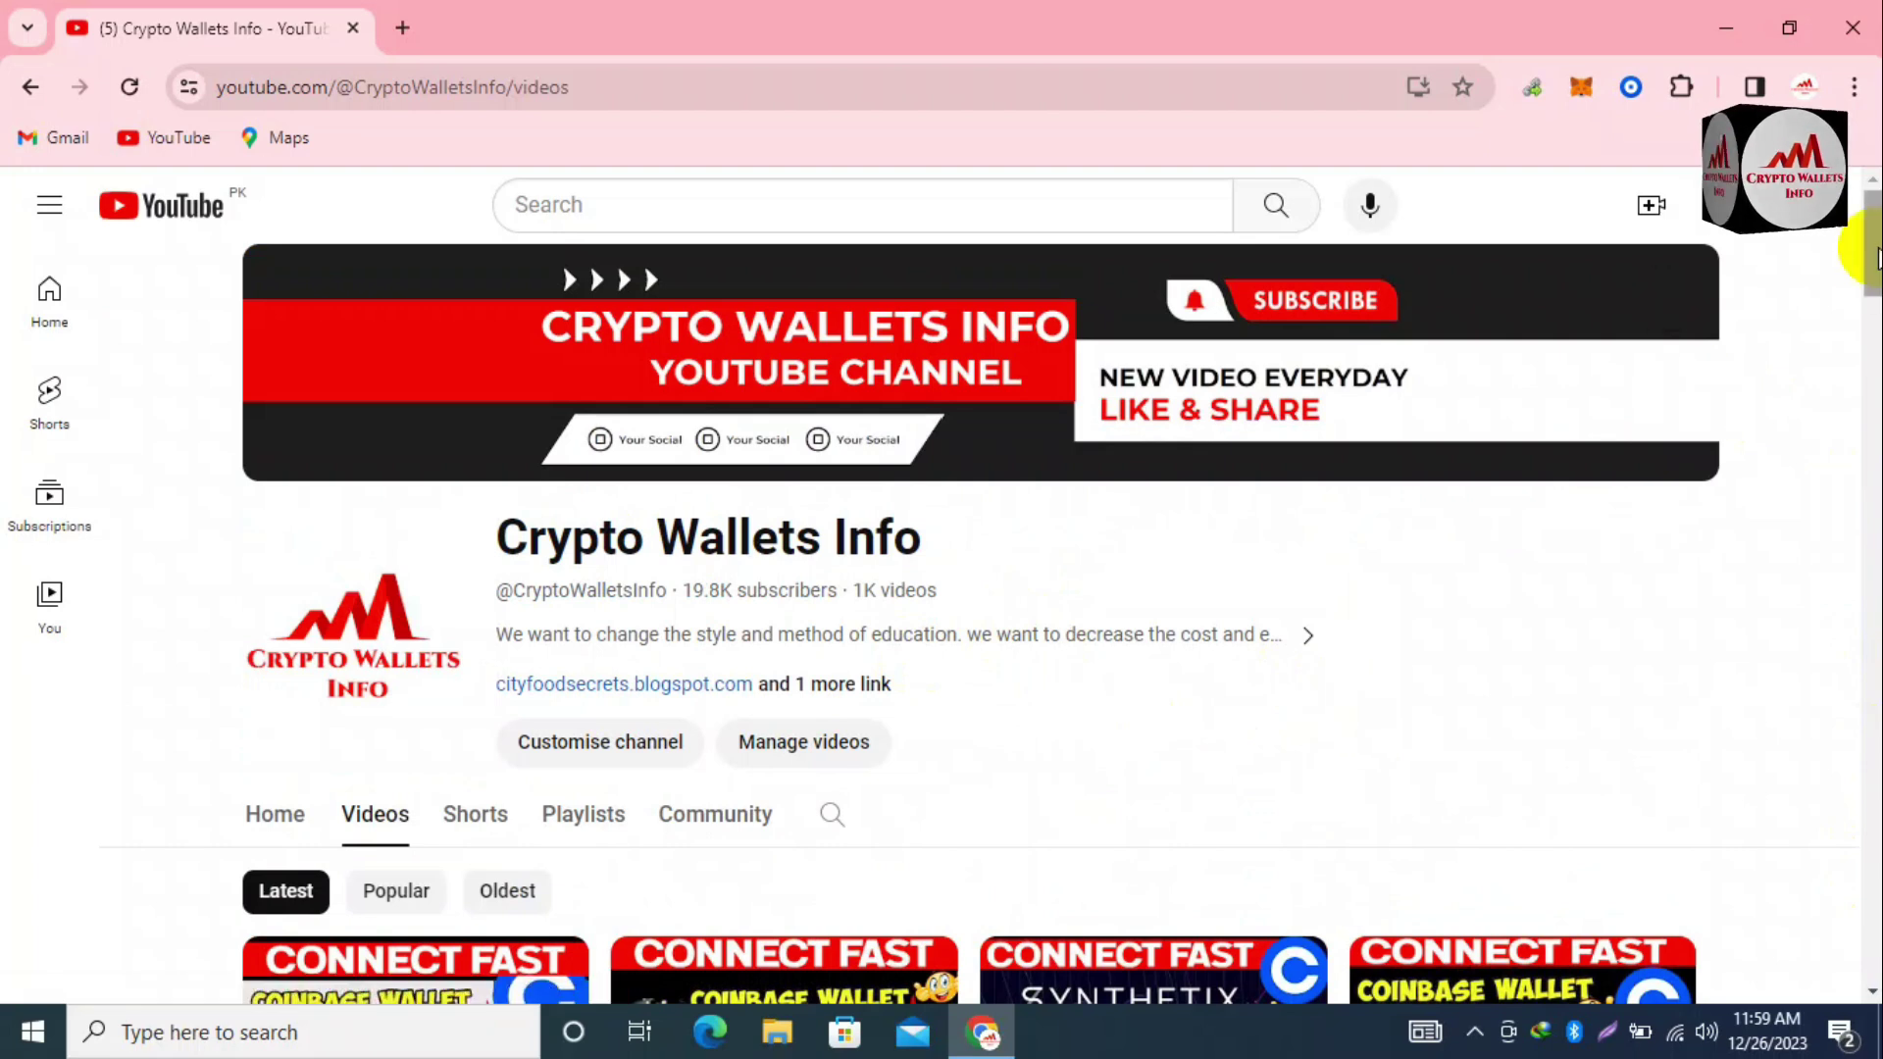
{"action": "left_click_drag", "start_coordinate": [1871, 255], "coordinate": [1873, 442]}
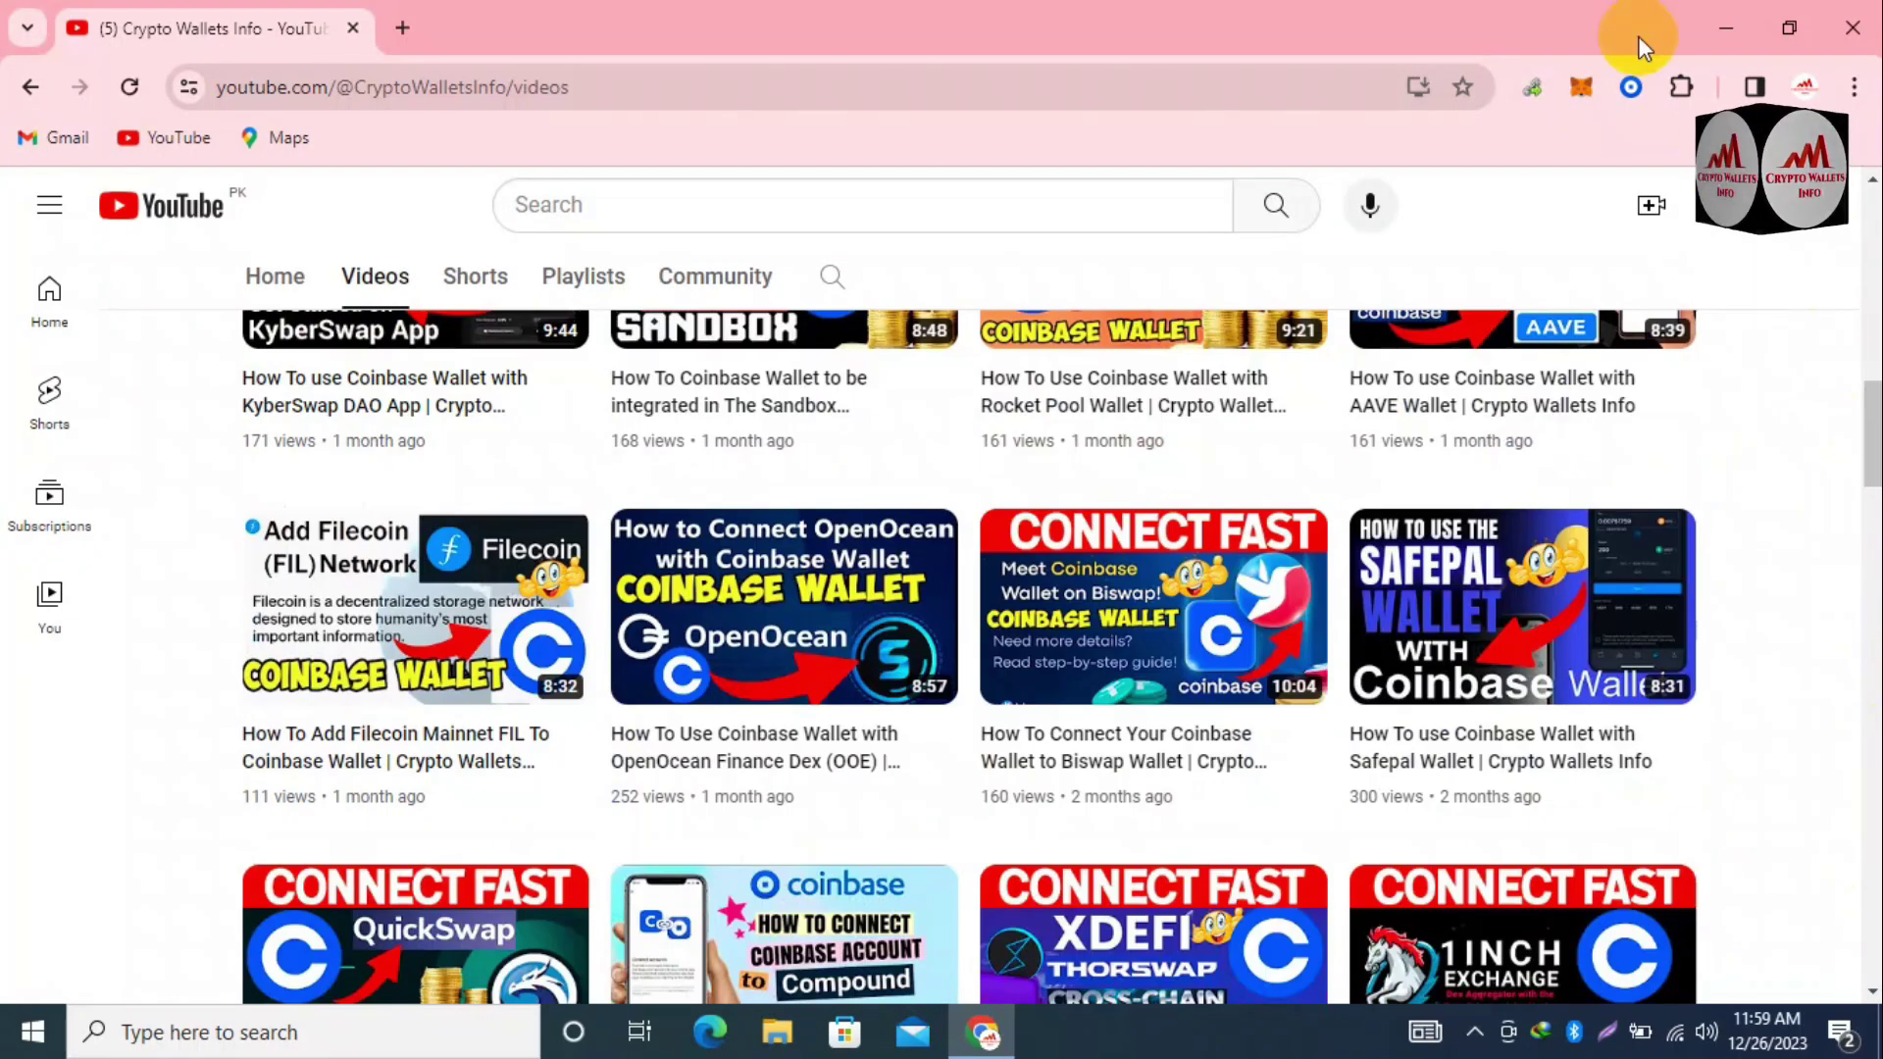
- Unlock the MetaMask wallet extension with the account password and check its account list
{"action": "left_click", "coordinate": [1582, 90]}
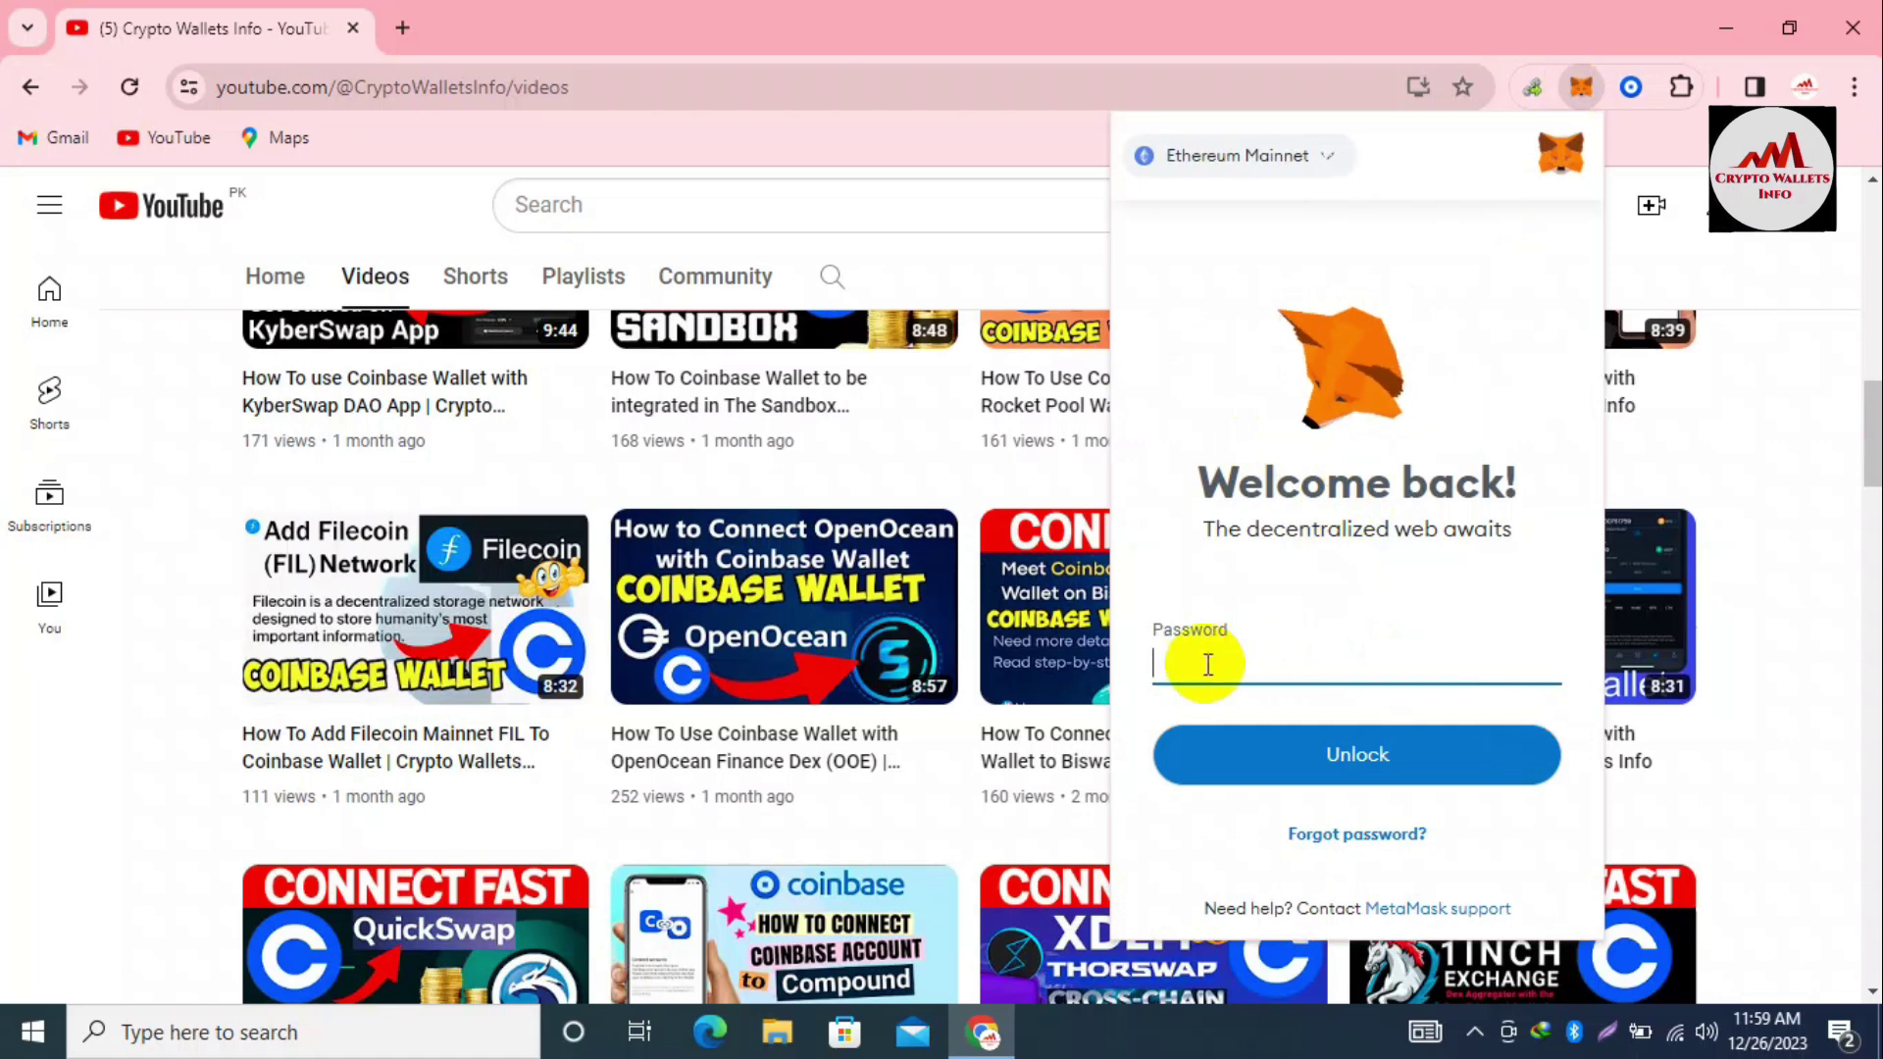
{"action": "key", "text": "ctrl+v"}
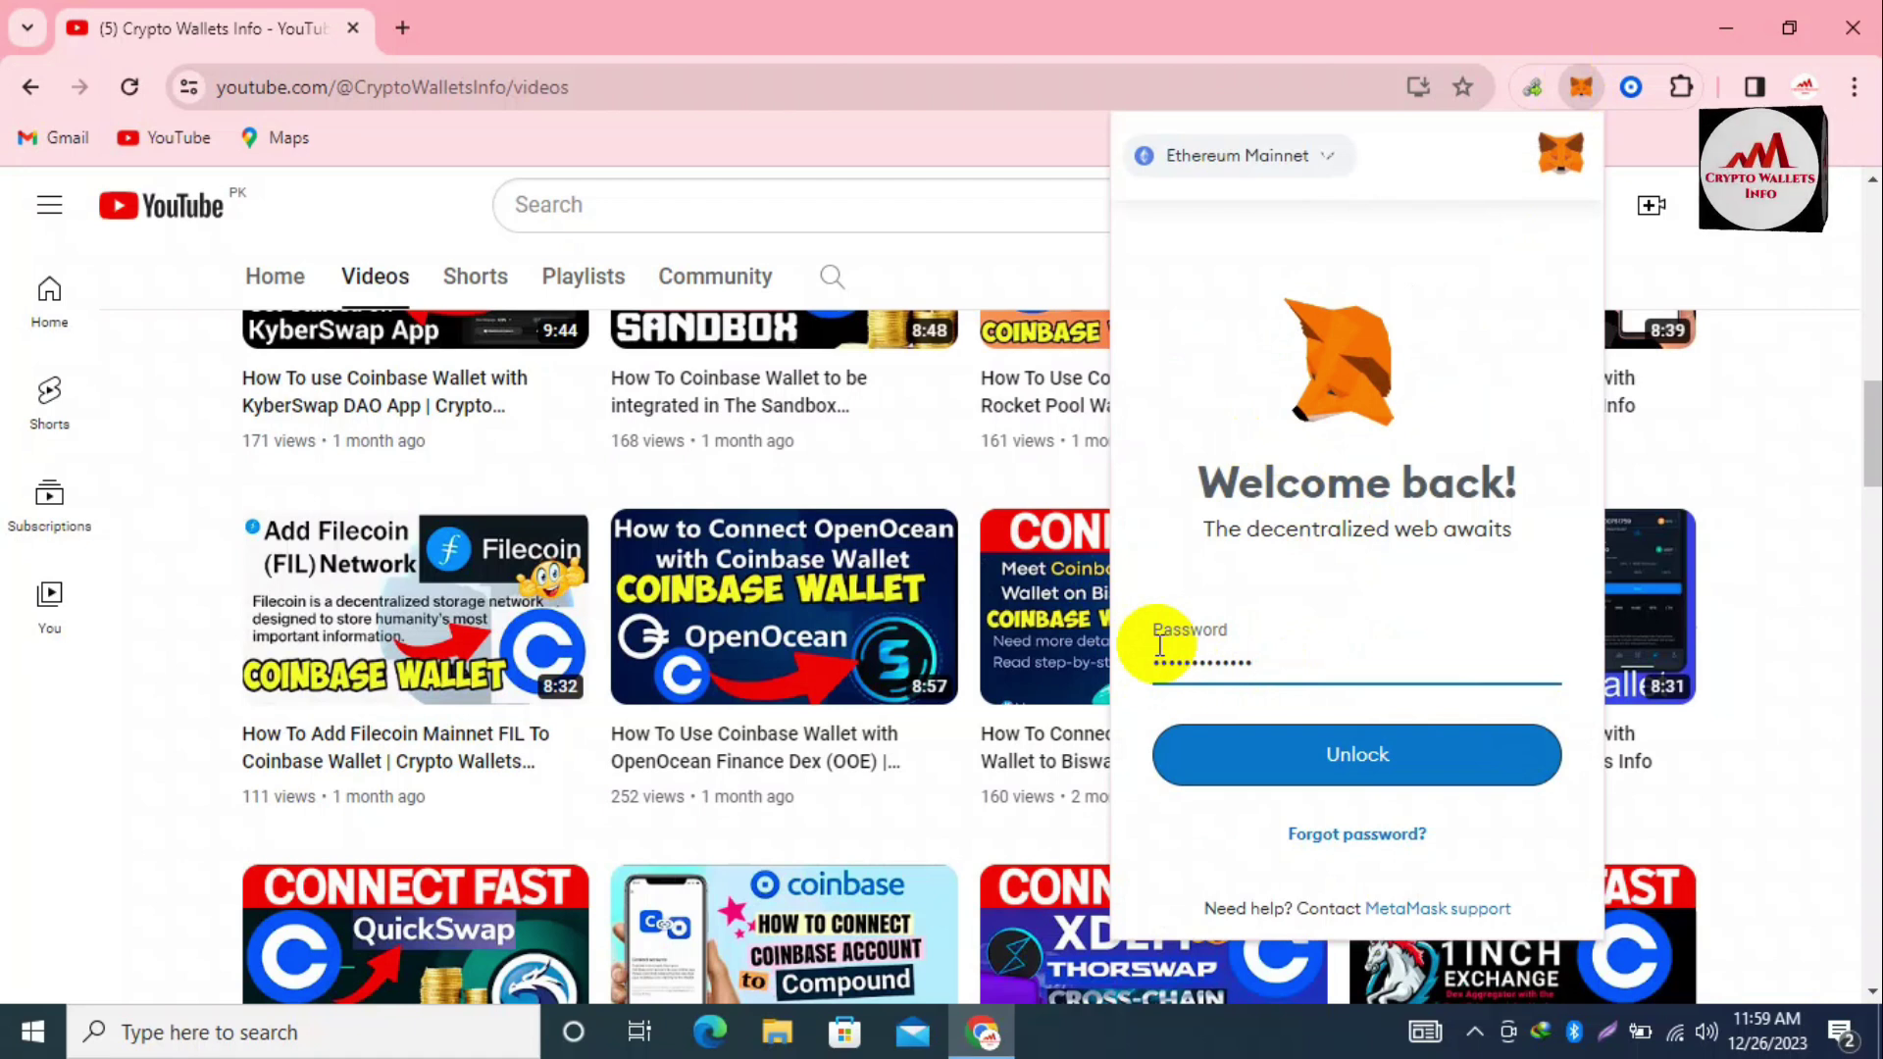
{"action": "left_click", "coordinate": [1361, 769]}
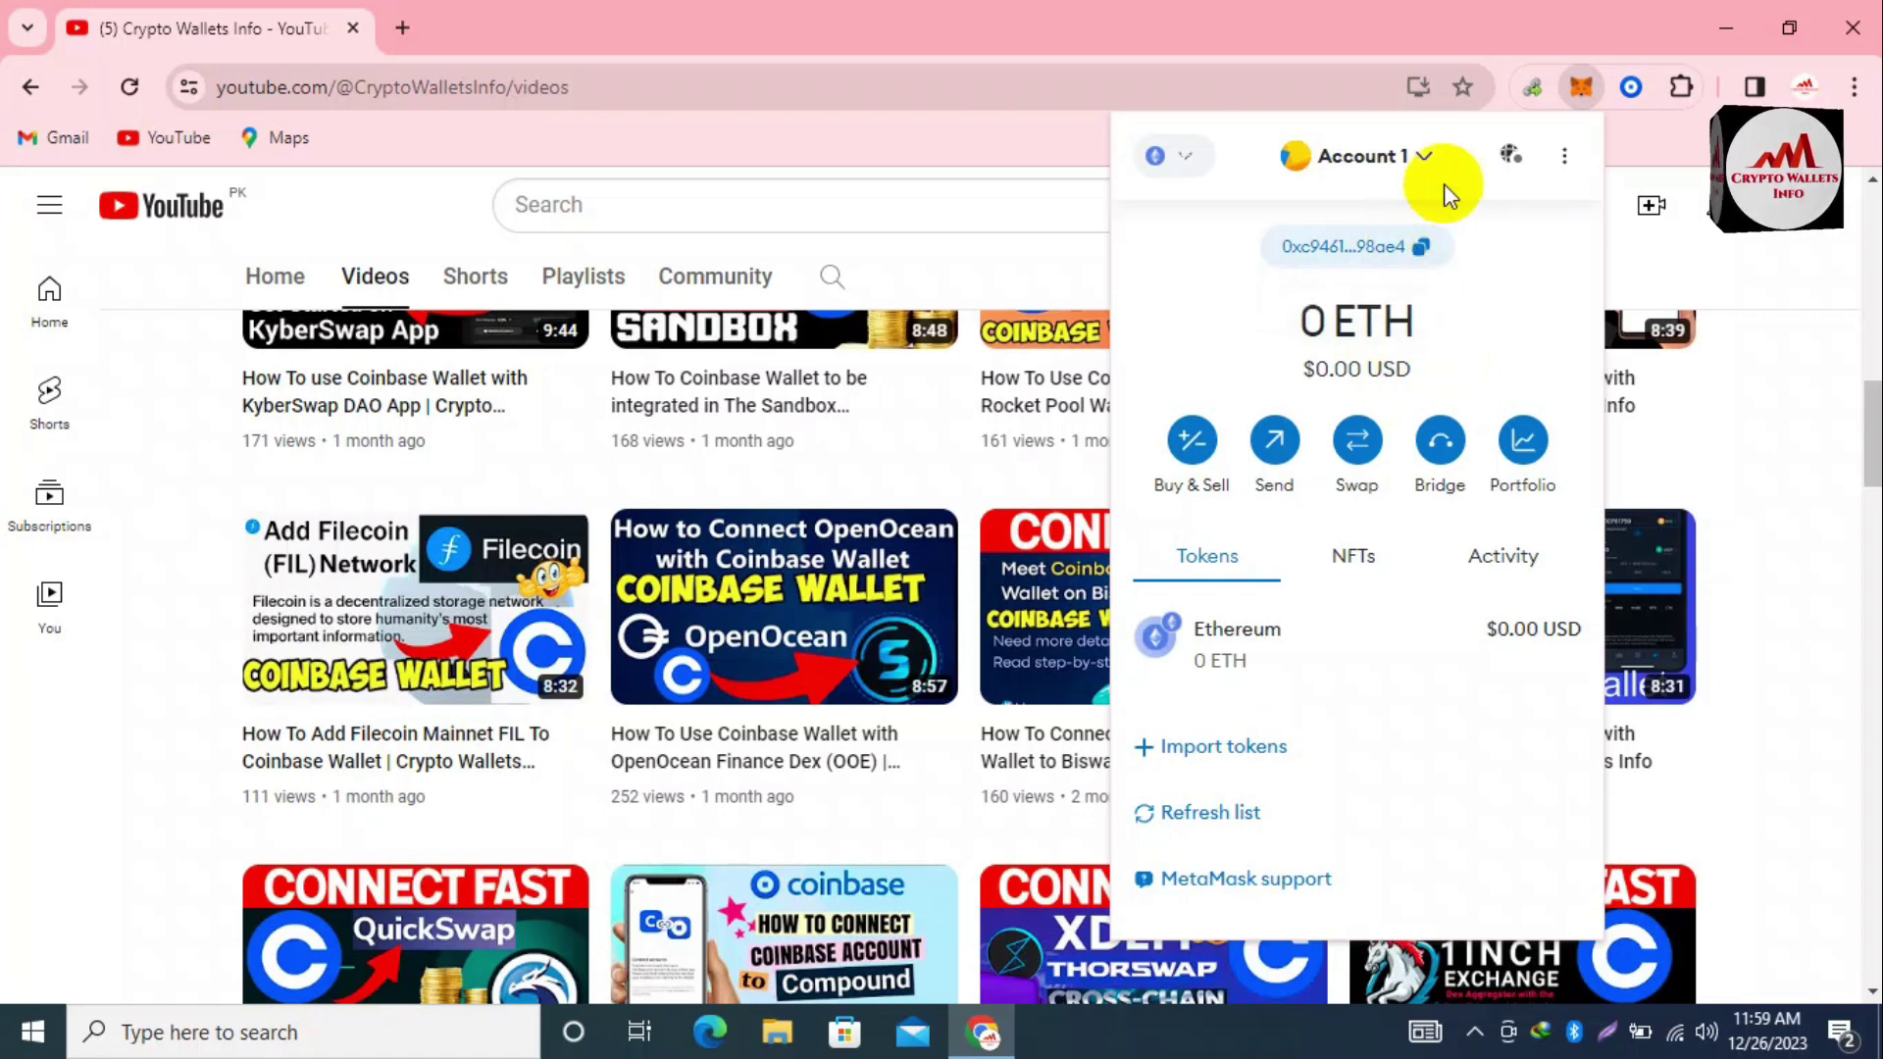
{"action": "left_click", "coordinate": [1436, 157]}
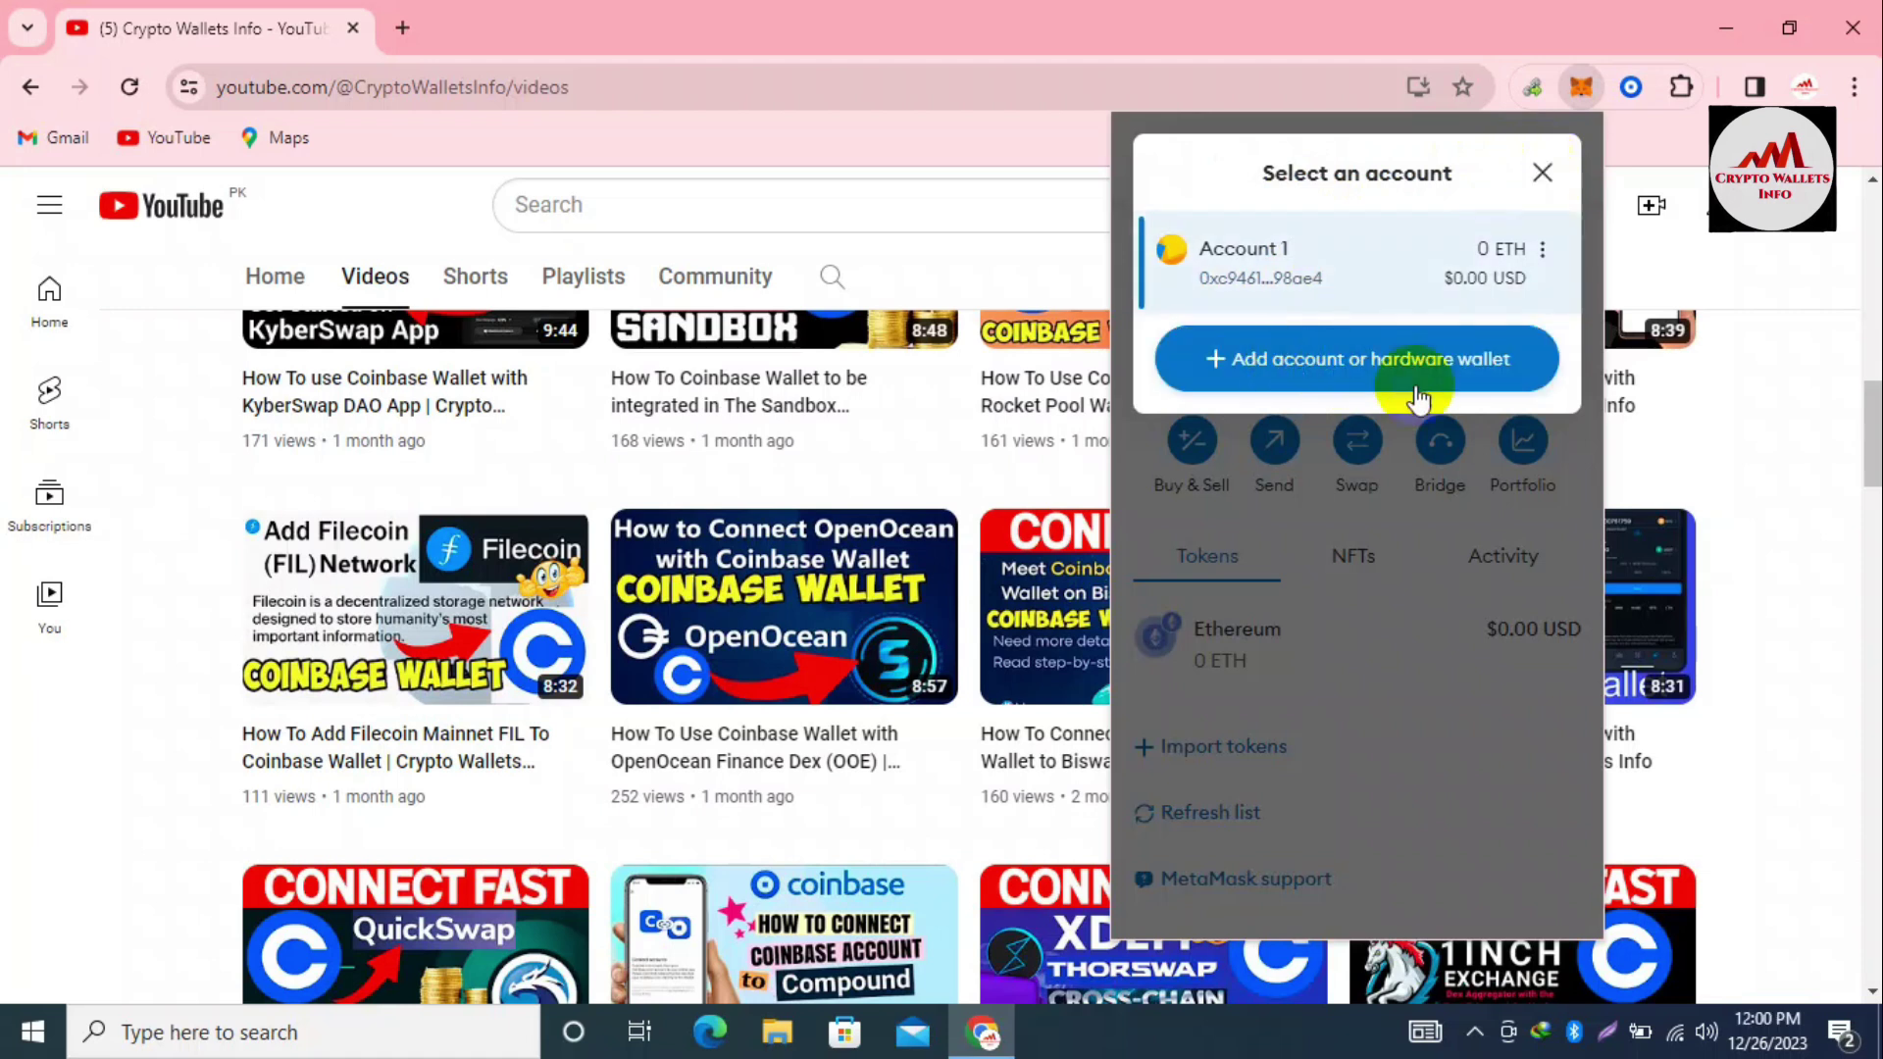
{"action": "left_click", "coordinate": [1557, 167]}
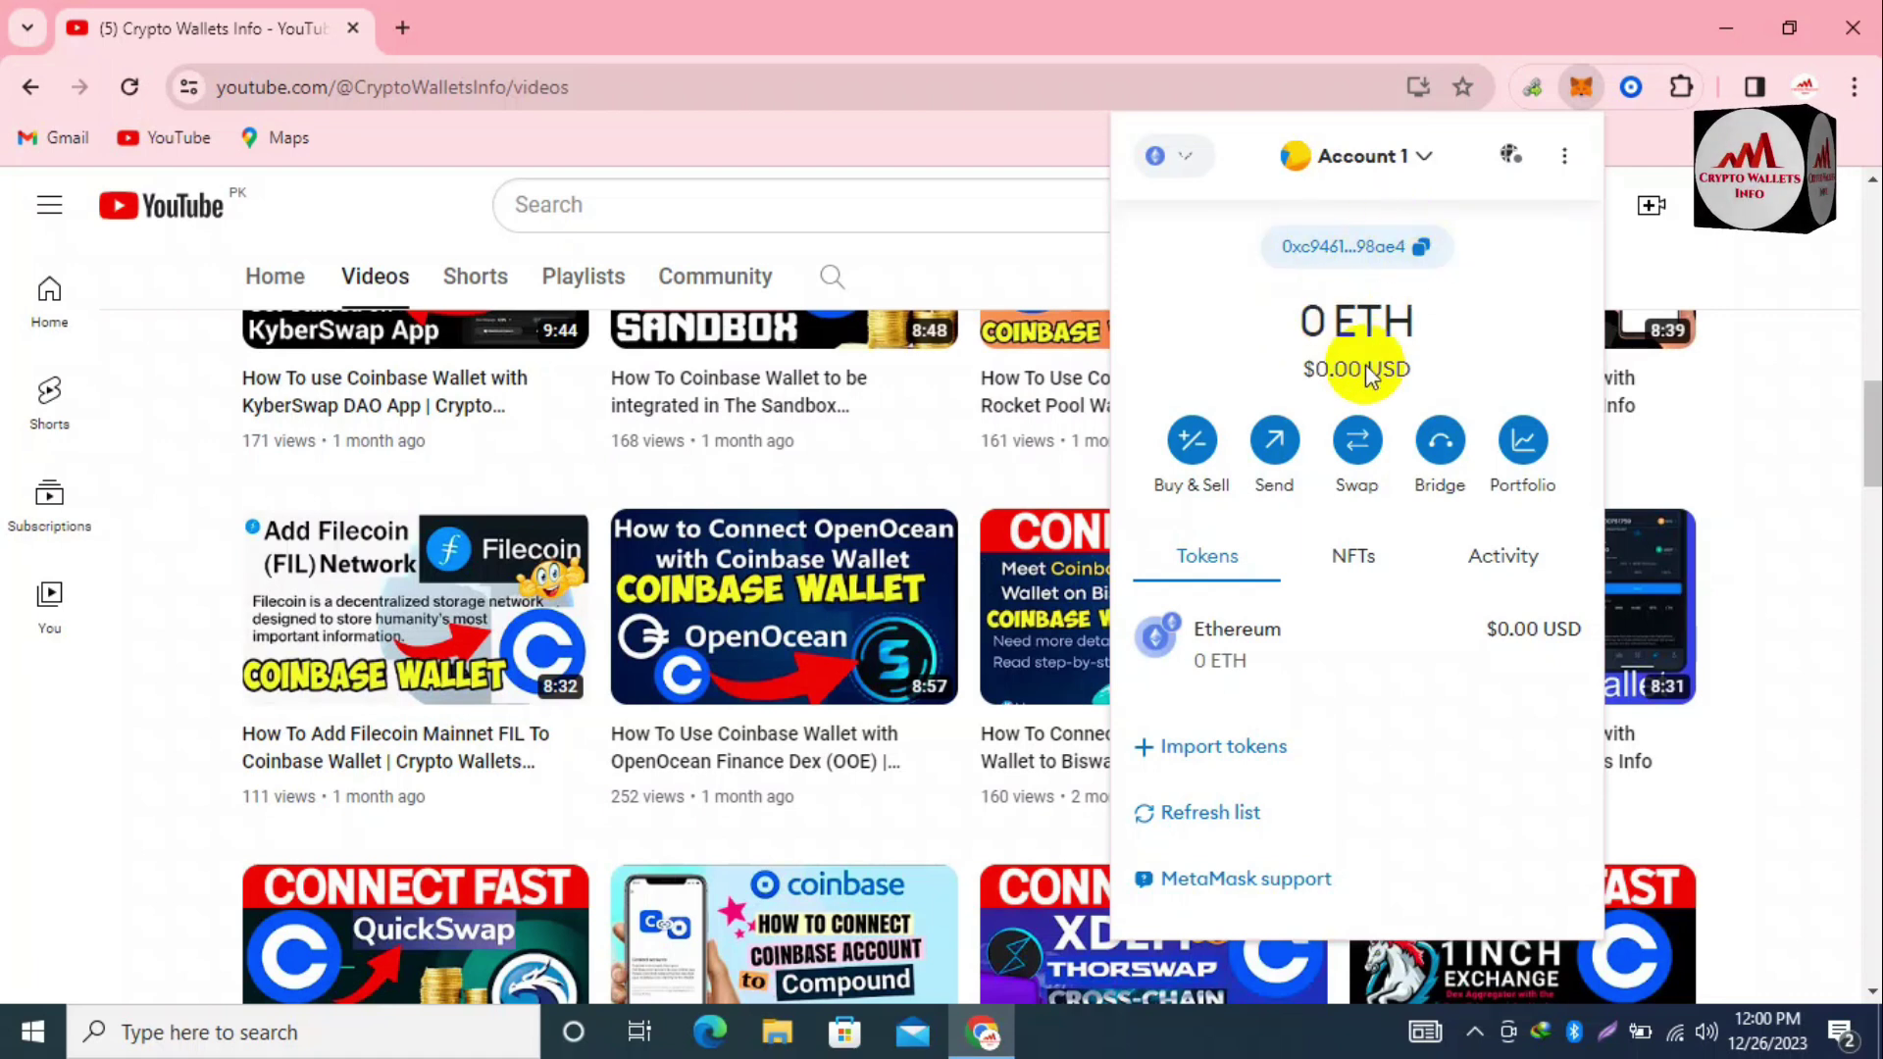
- Search Google for coingecko in a new browser tab and open the CoinGecko website
{"action": "left_click", "coordinate": [403, 29]}
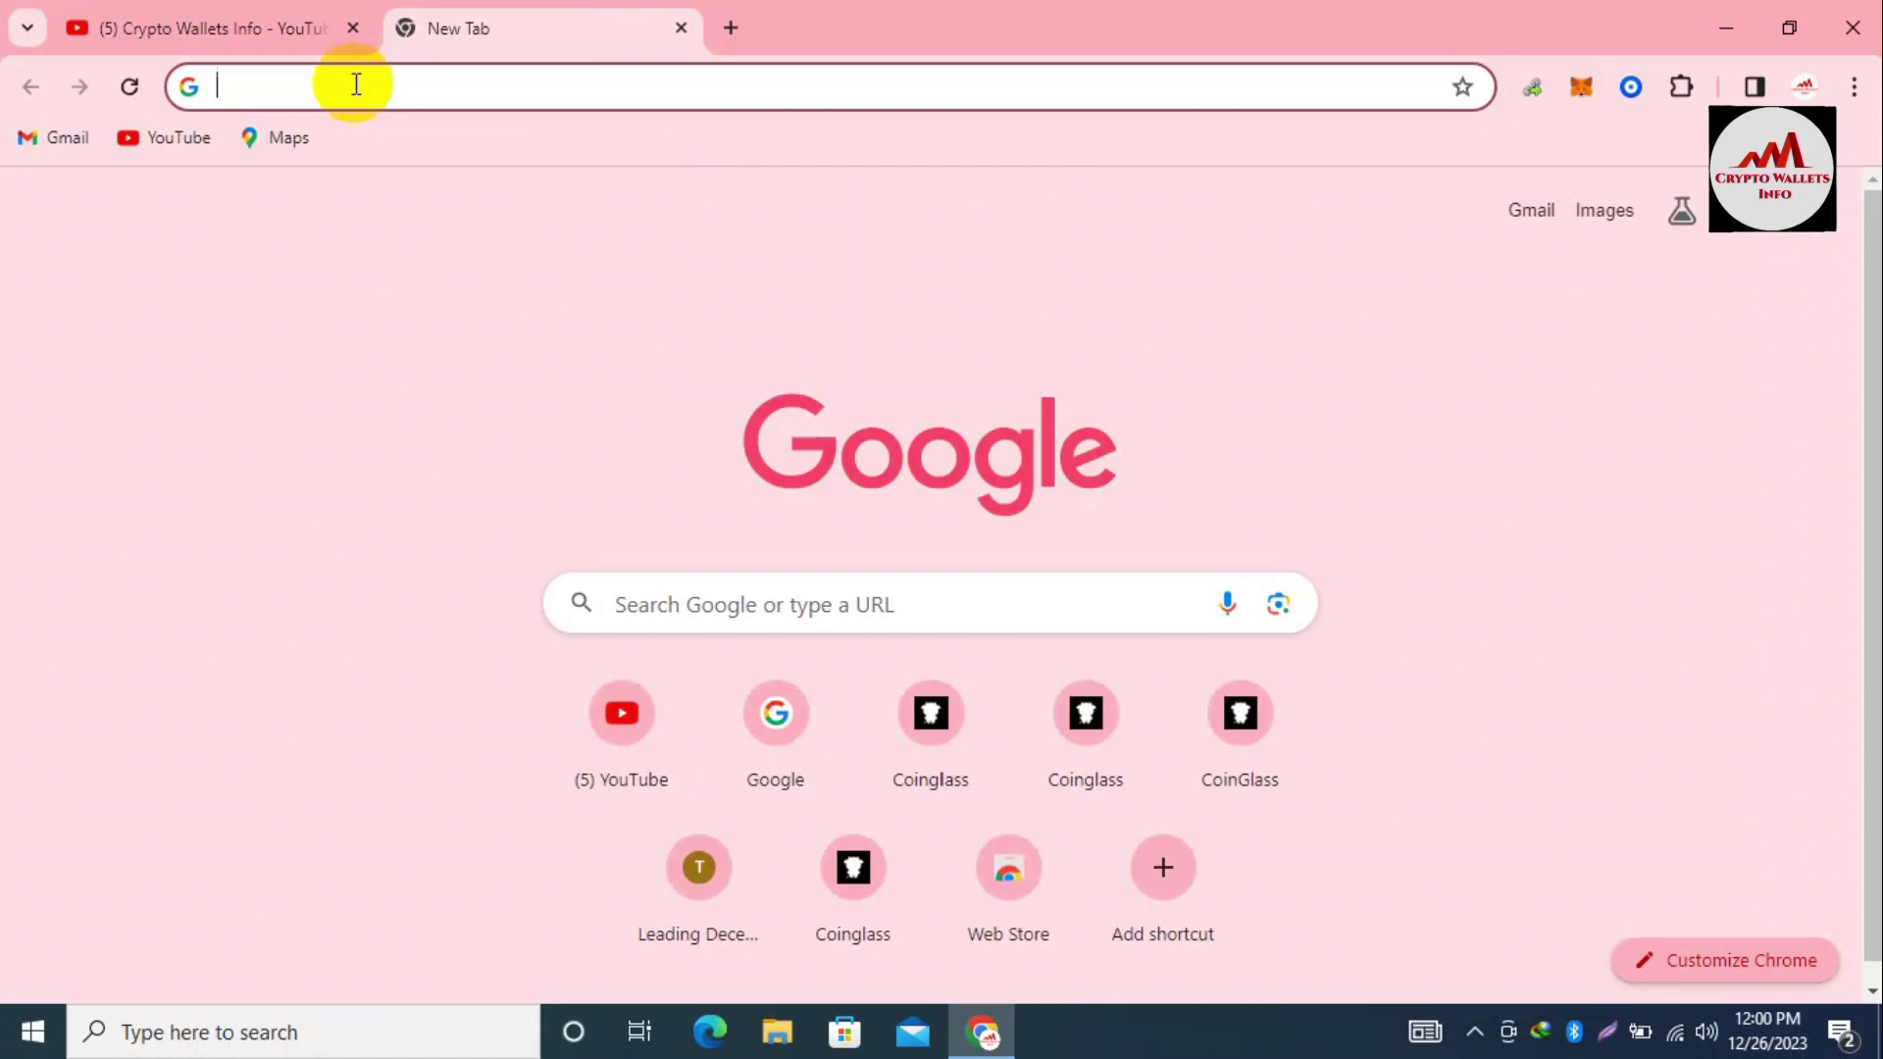
{"action": "type", "text": "coinglass.com/tv"}
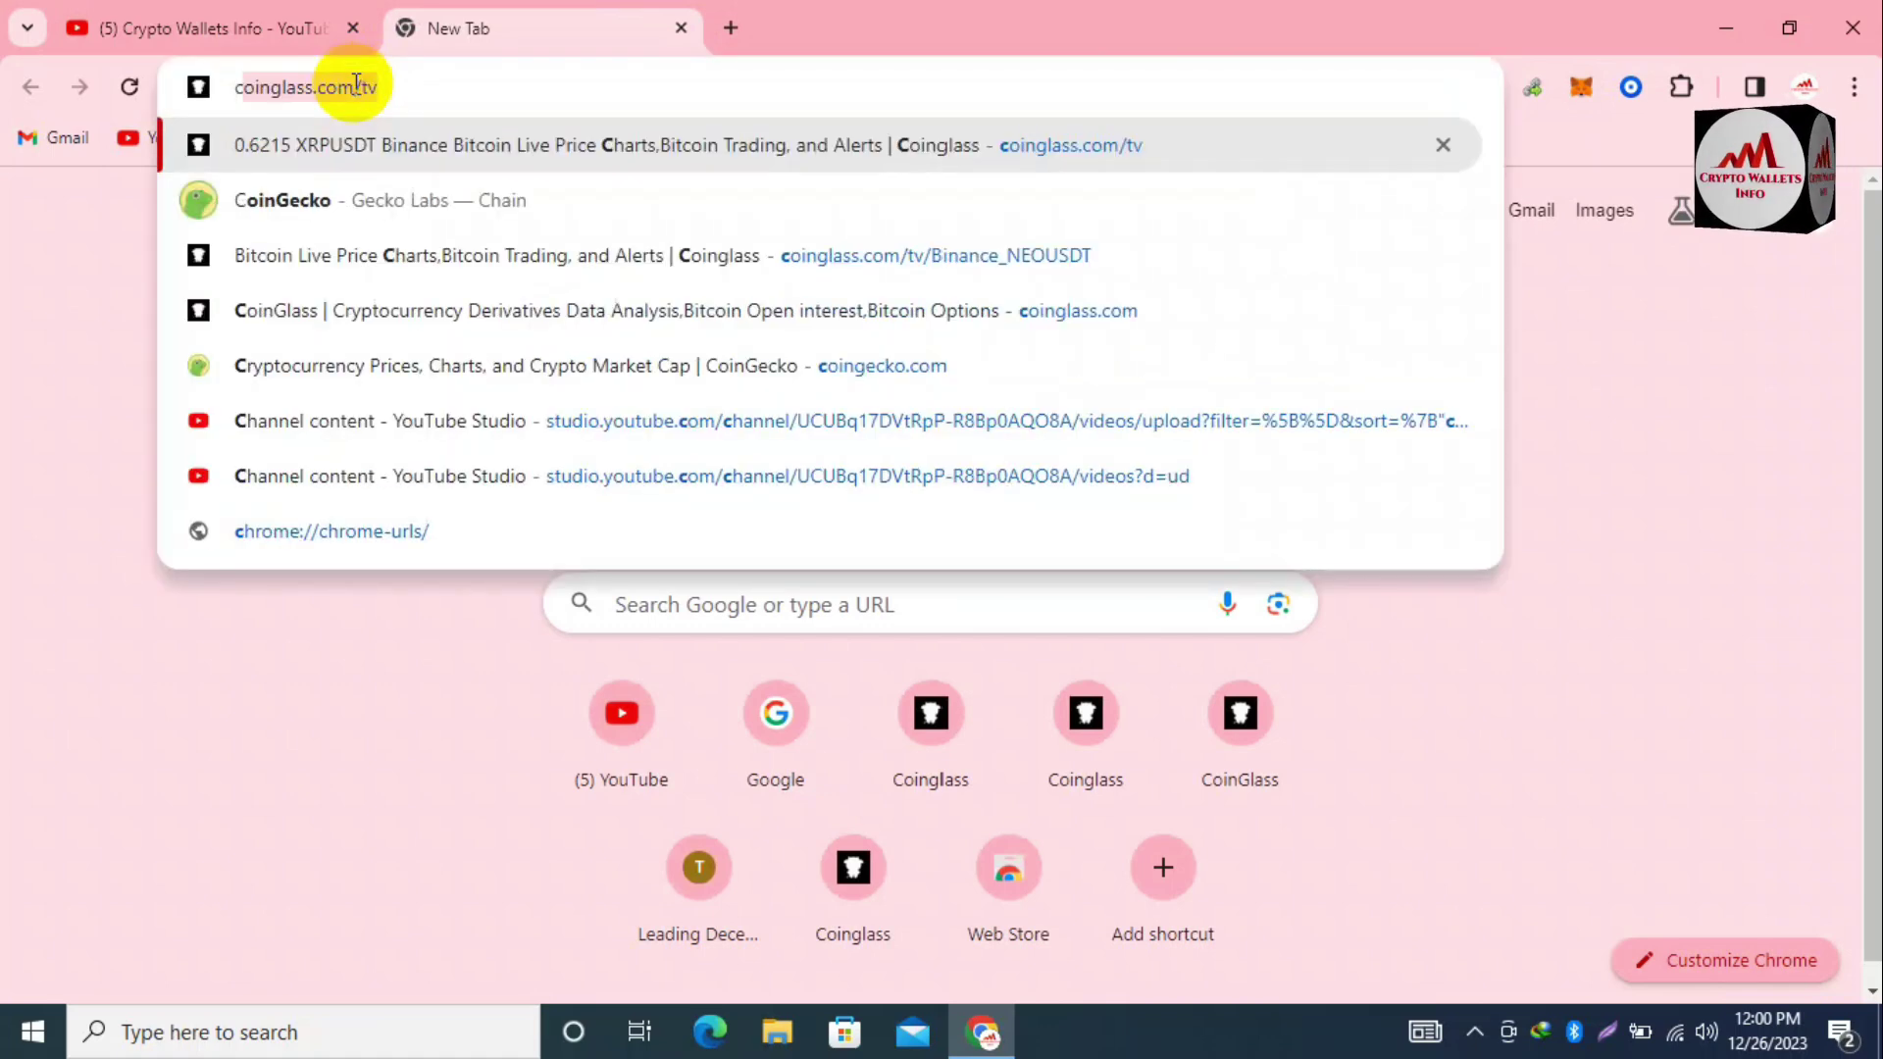
{"action": "left_click", "coordinate": [353, 200]}
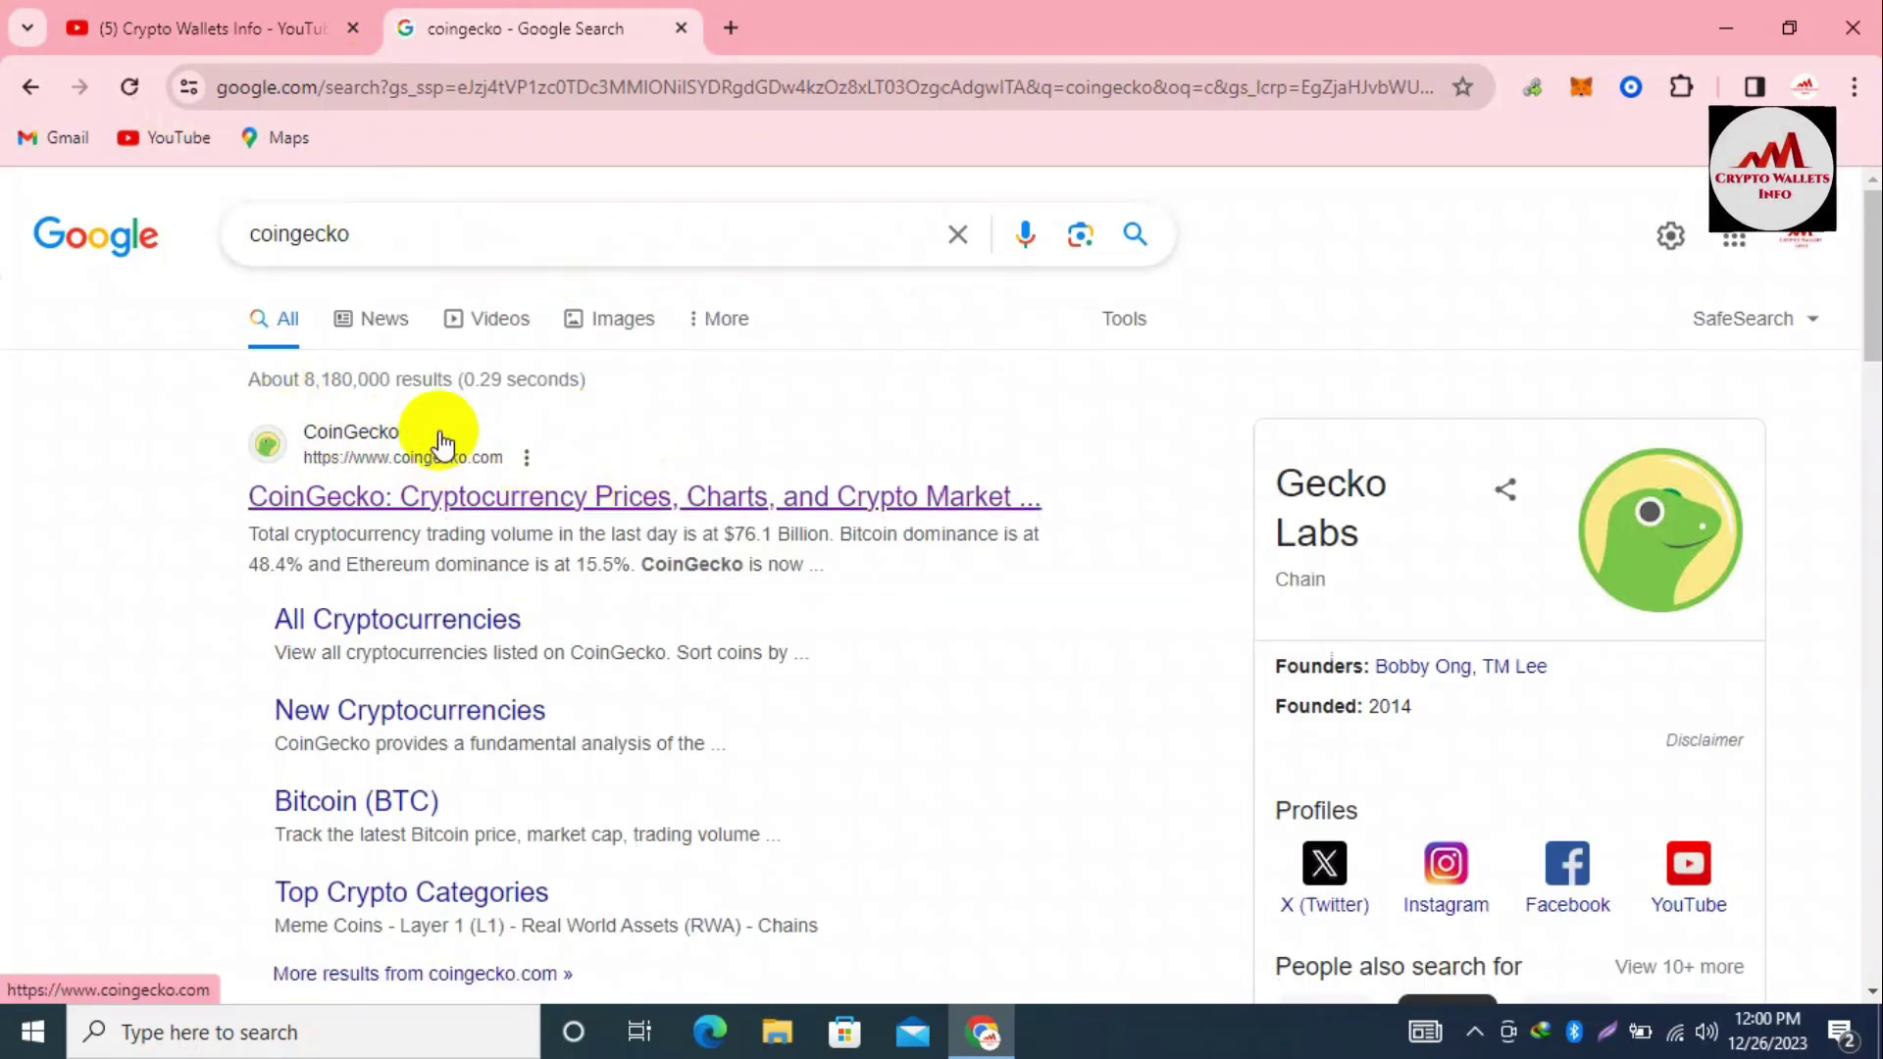
{"action": "left_click", "coordinate": [404, 461]}
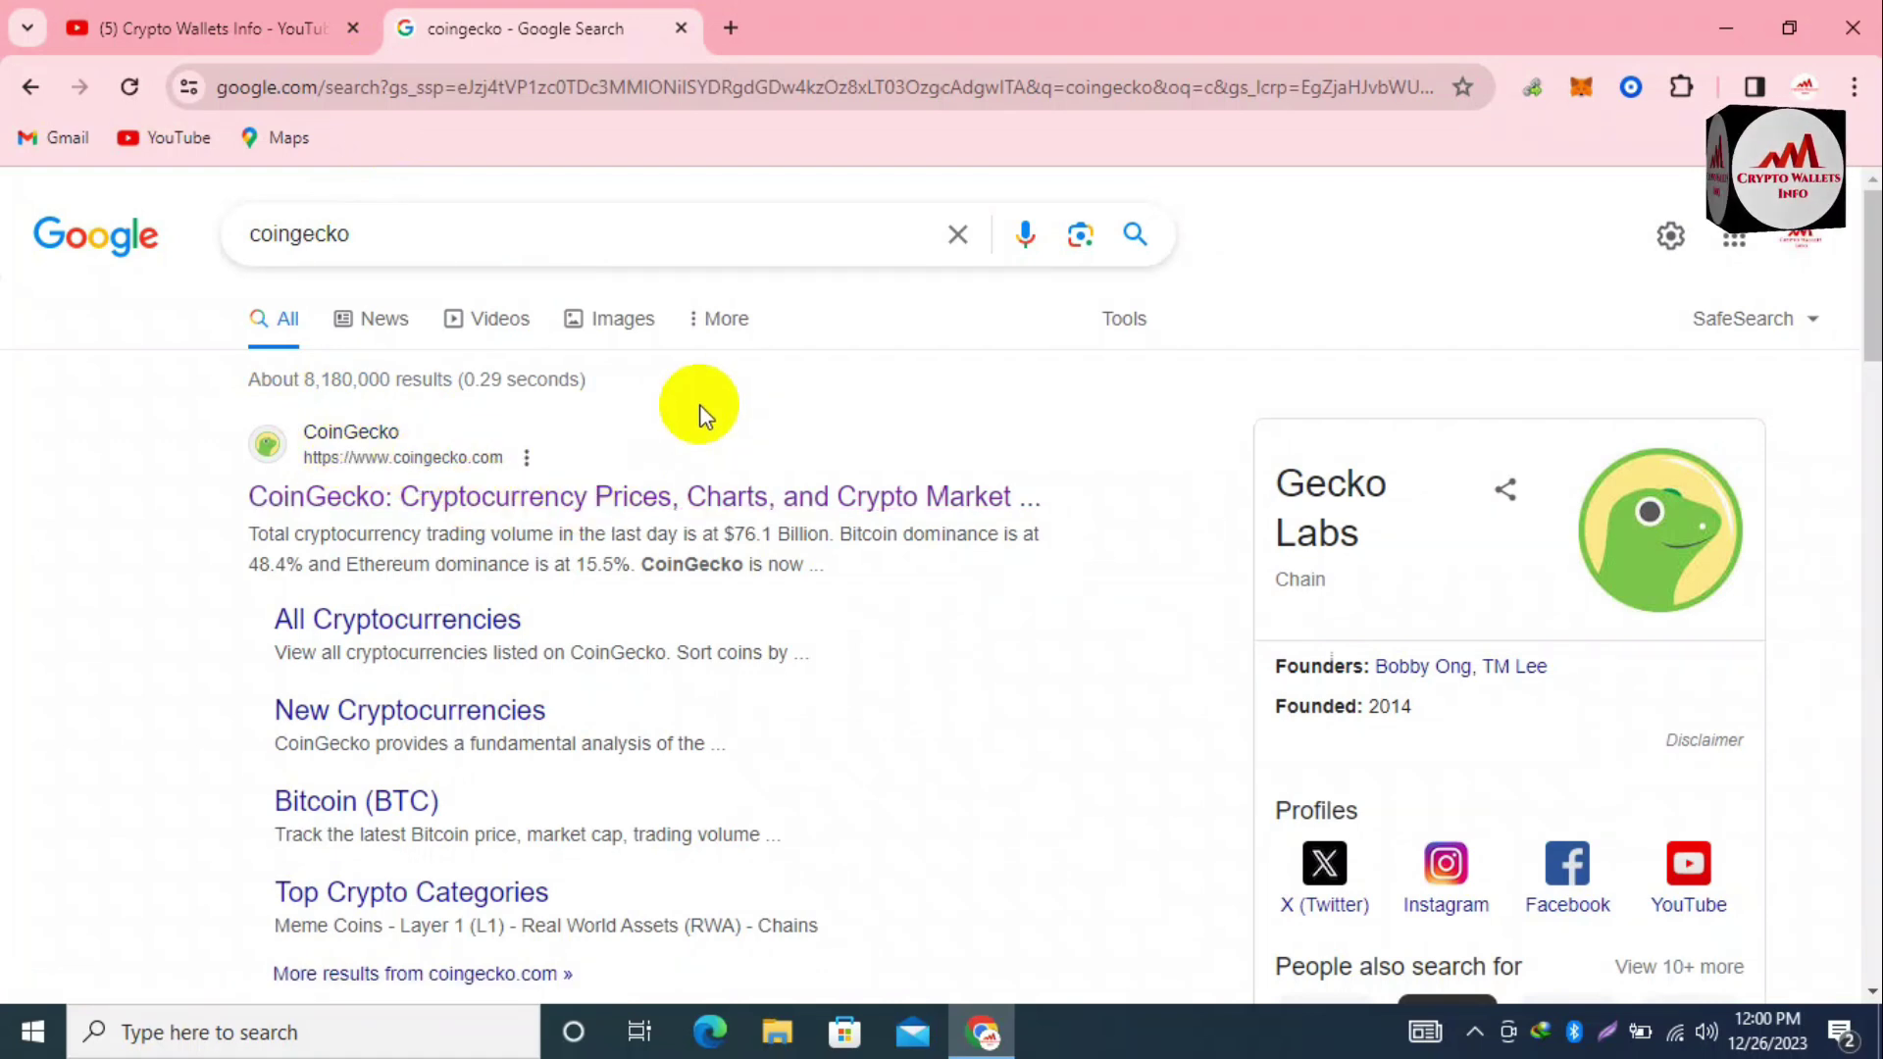
{"action": "left_click", "coordinate": [615, 497]}
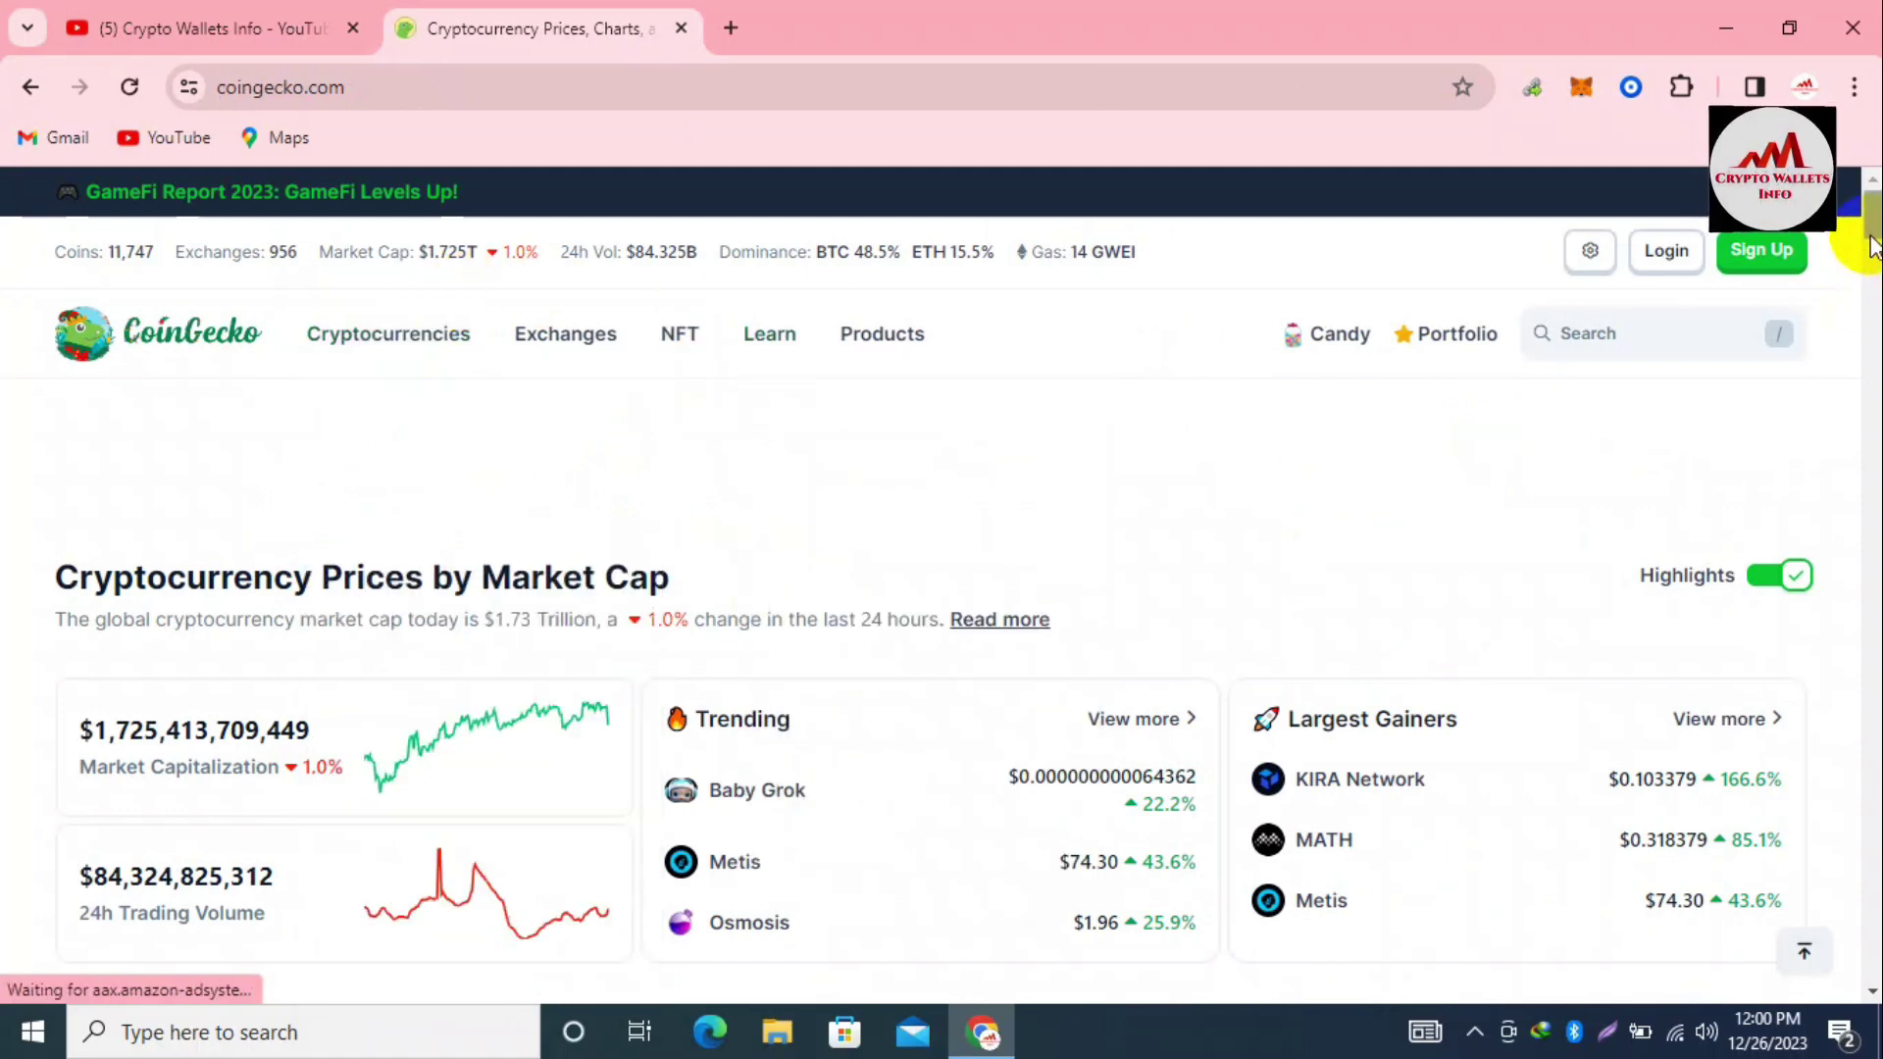
- Find Bonk (BONK) in CoinGecko's list of cryptocurrencies by market cap and open its coin page
{"action": "left_click_drag", "start_coordinate": [1873, 244], "coordinate": [1874, 268]}
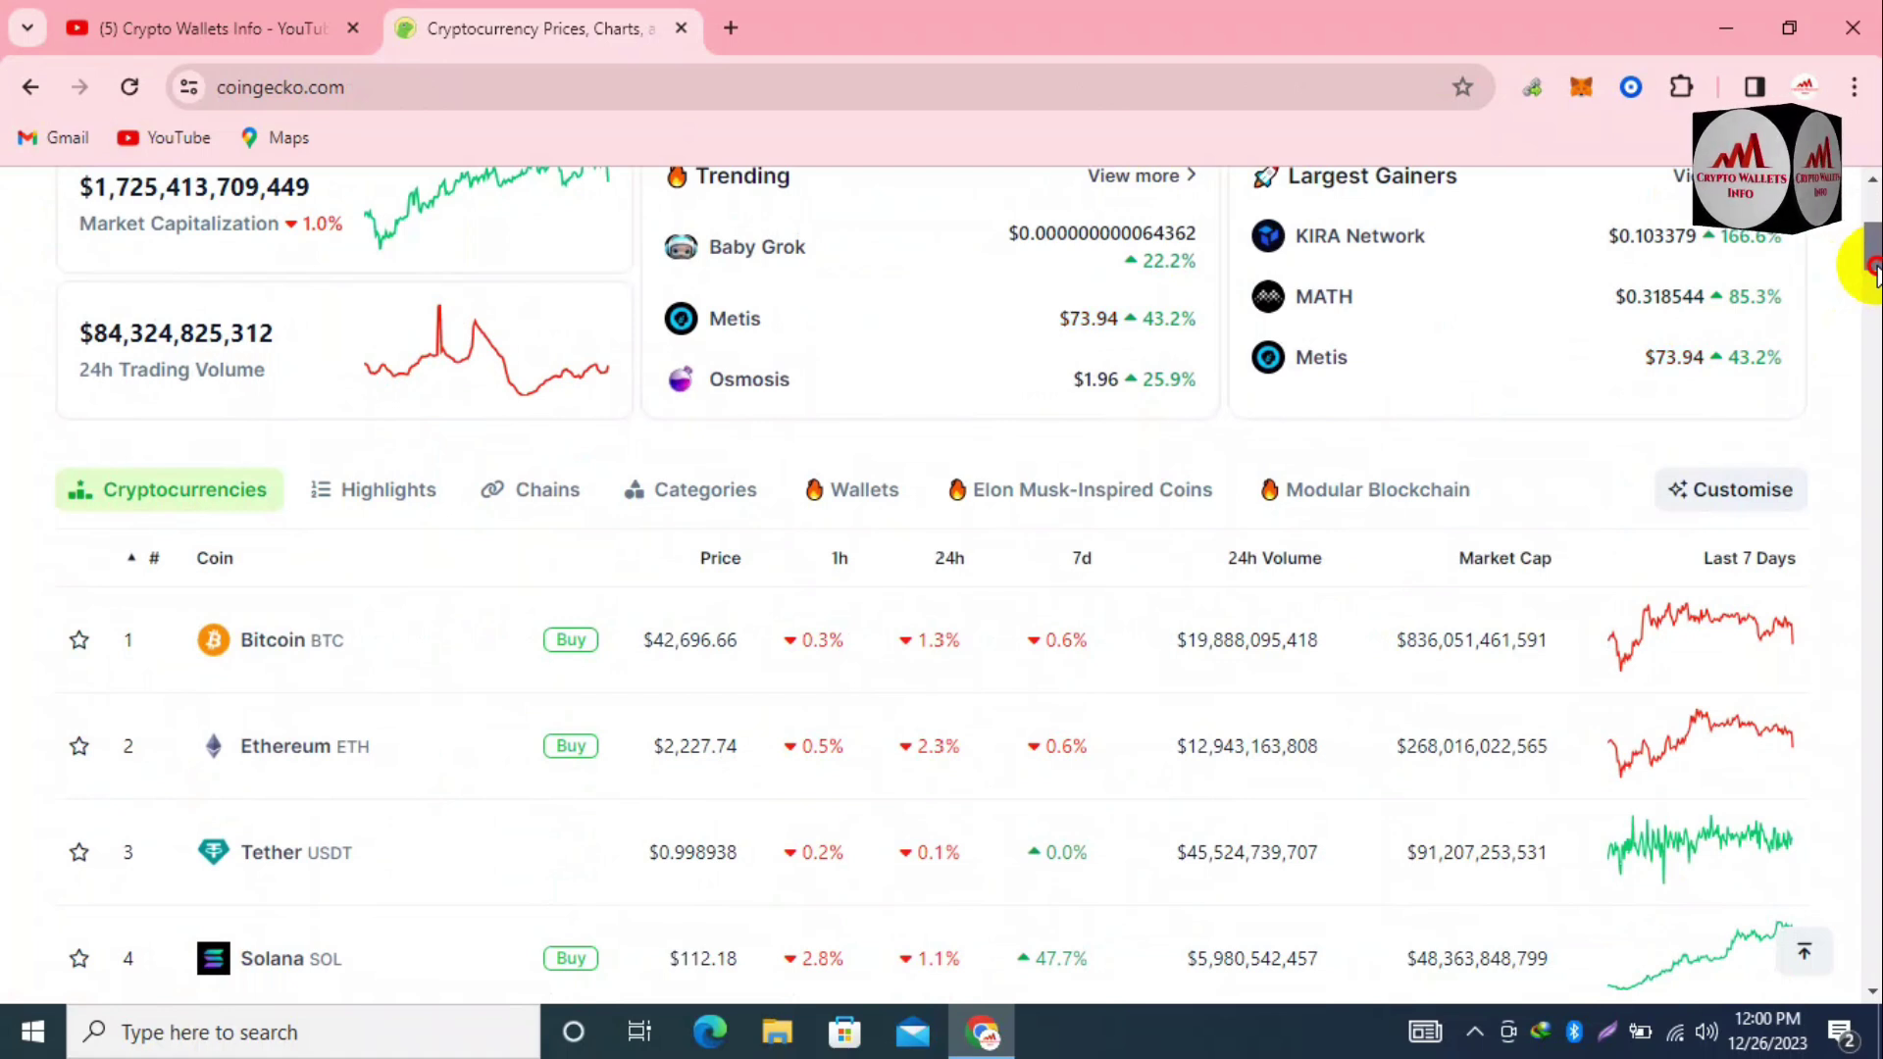
{"action": "left_click_drag", "start_coordinate": [1875, 269], "coordinate": [1874, 286]}
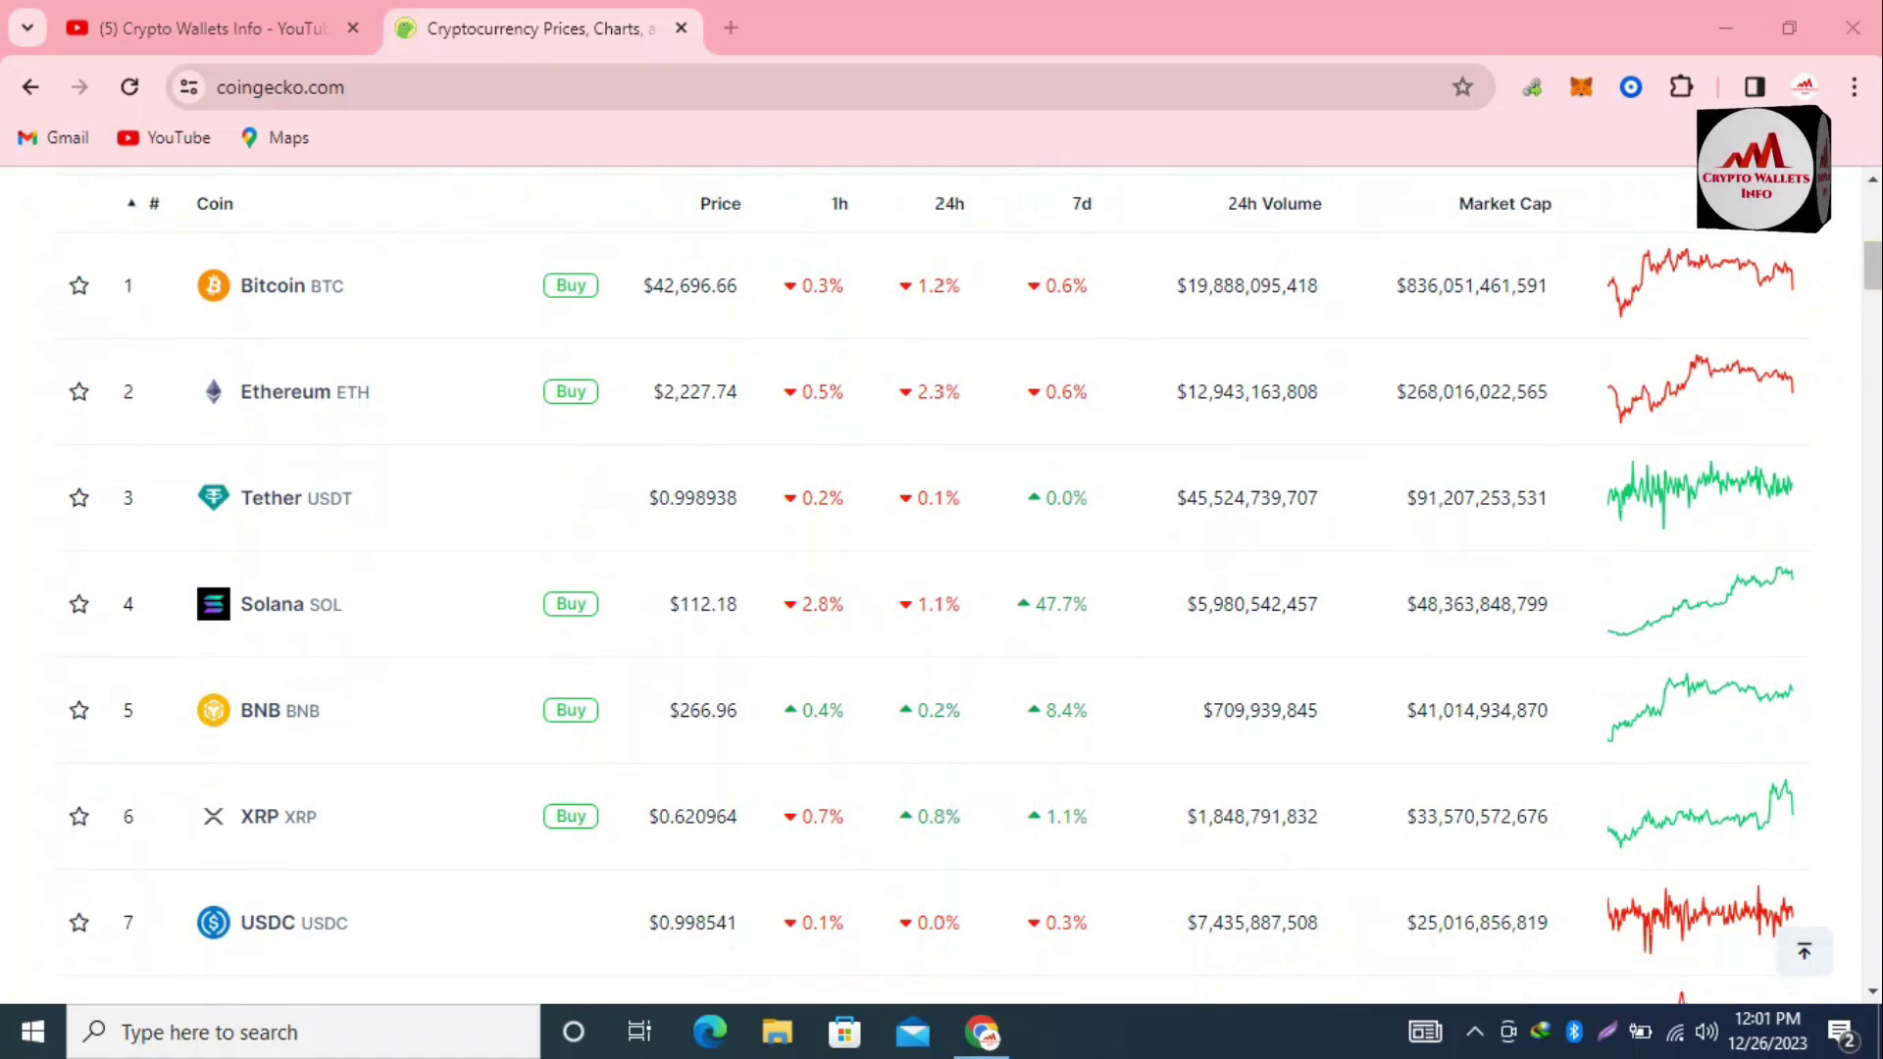
{"action": "left_click", "coordinate": [1837, 306]}
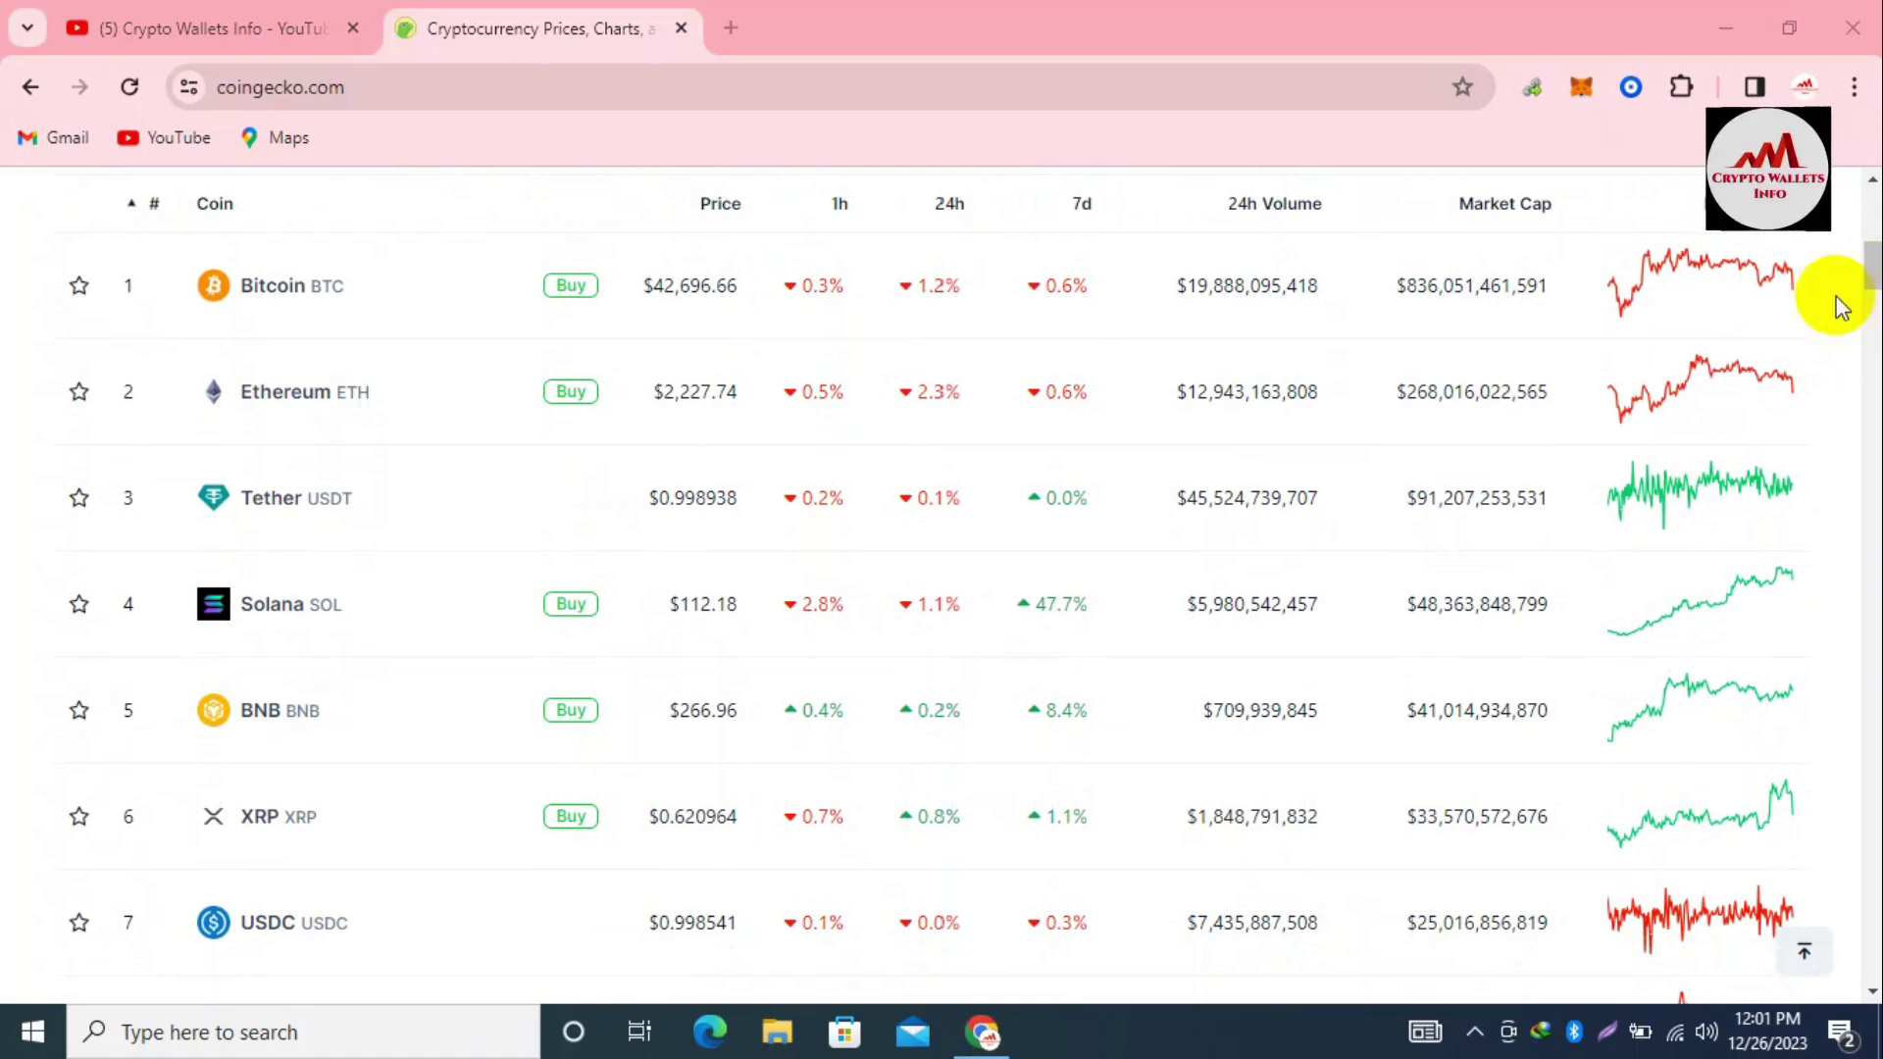
{"action": "left_click_drag", "start_coordinate": [1871, 286], "coordinate": [1876, 672]}
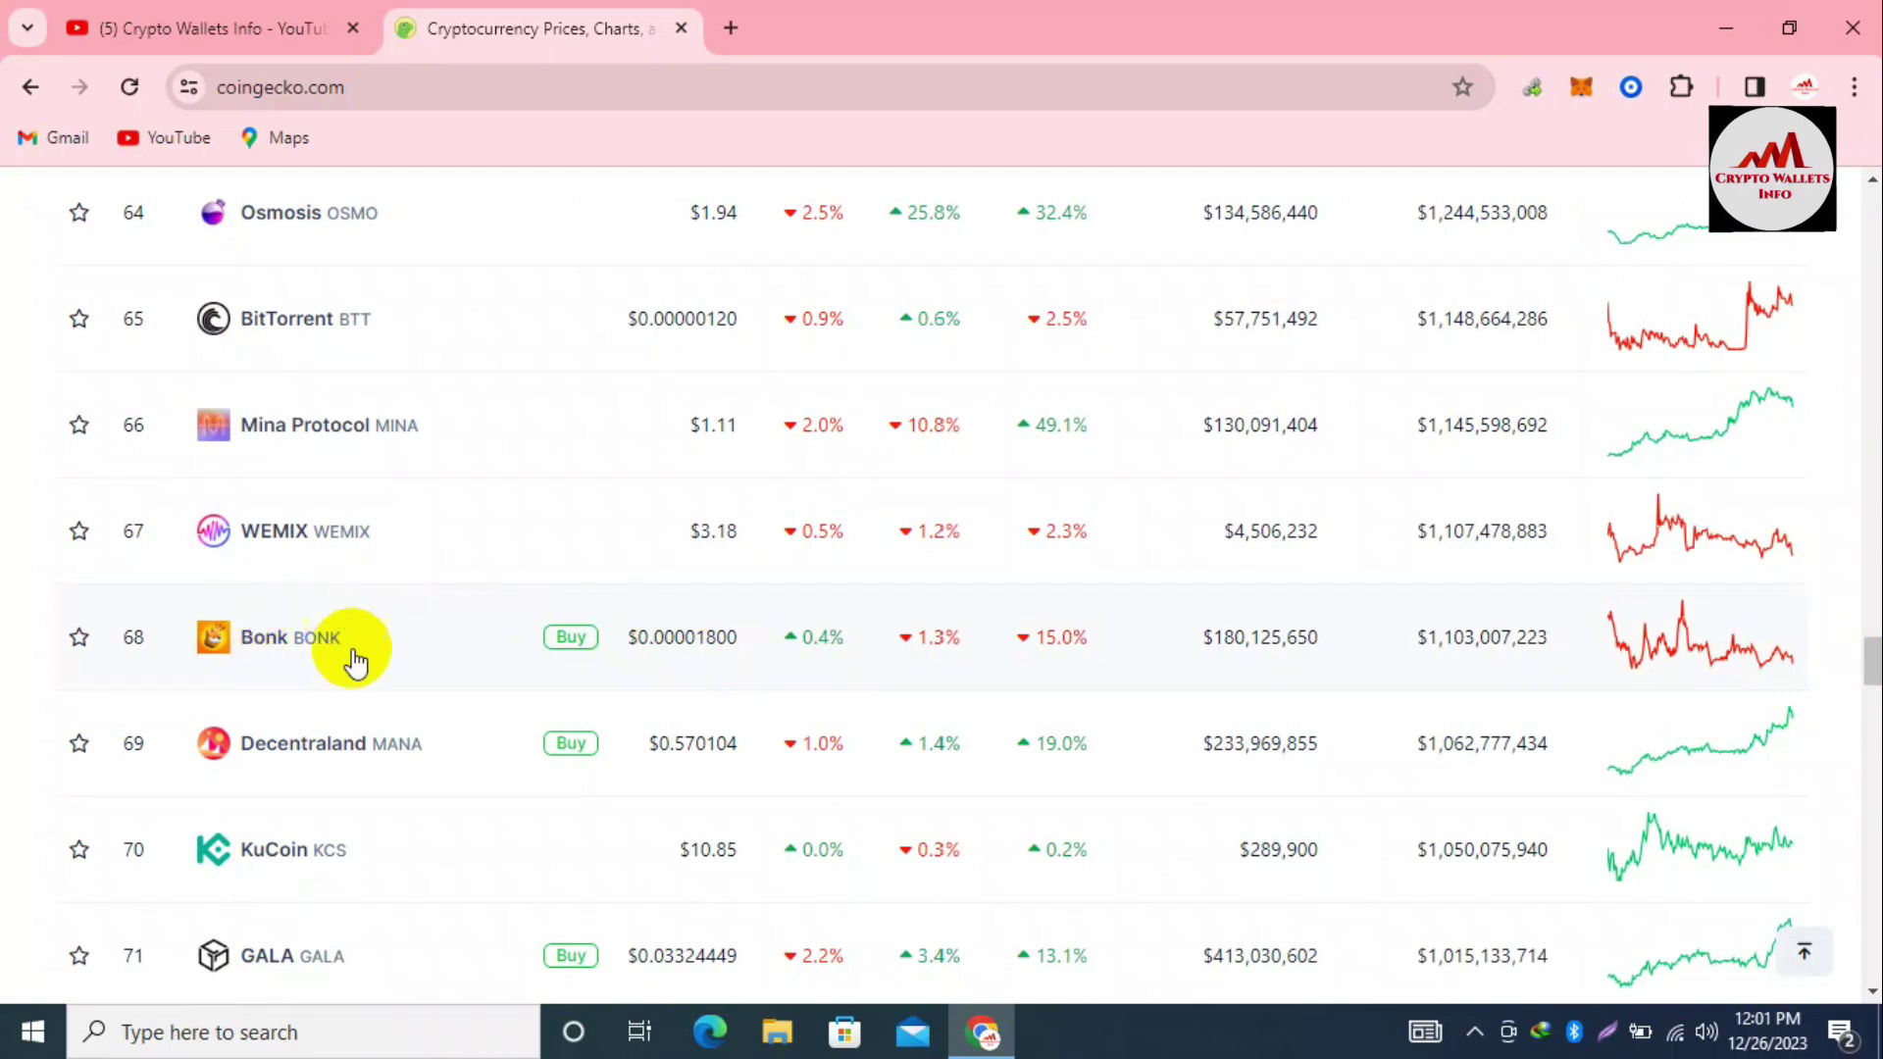
{"action": "left_click", "coordinate": [303, 639]}
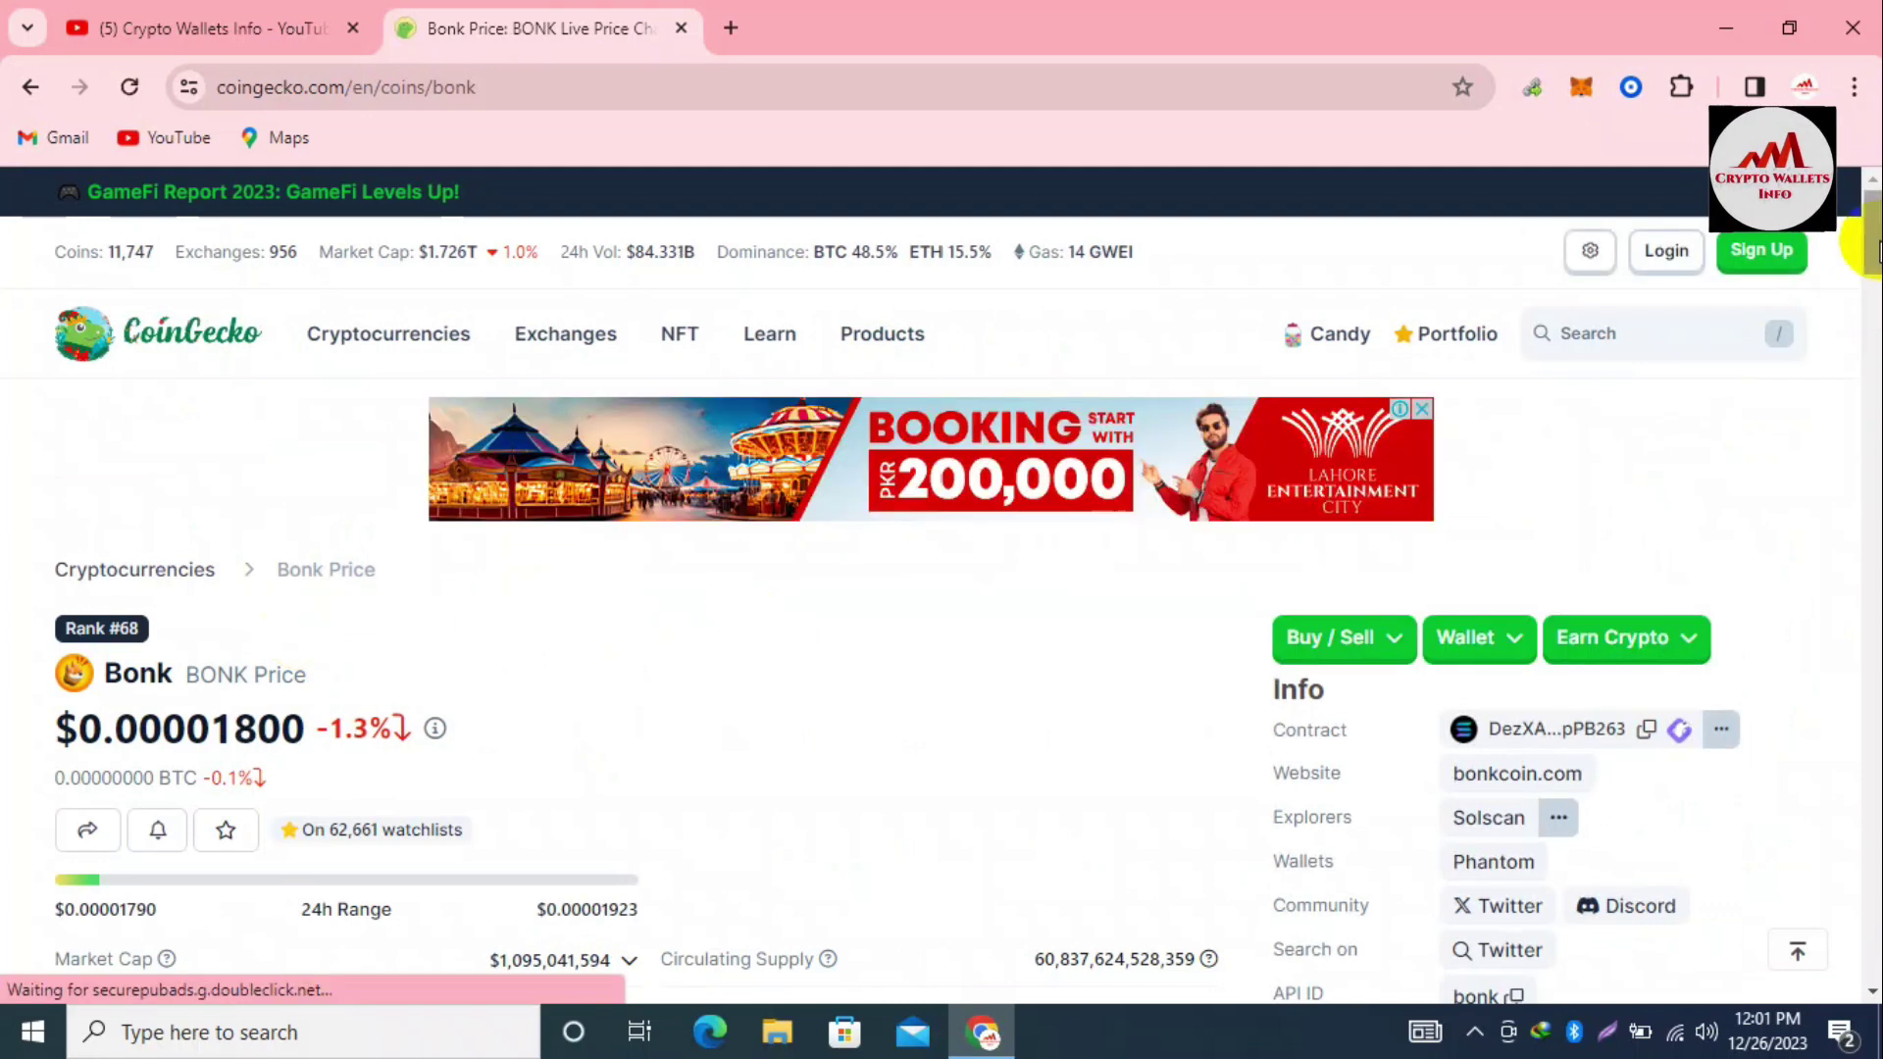
- Set the Bonk price chart to the Max time range
{"action": "scroll", "coordinate": [1874, 245], "scroll_direction": "down", "scroll_amount": 4}
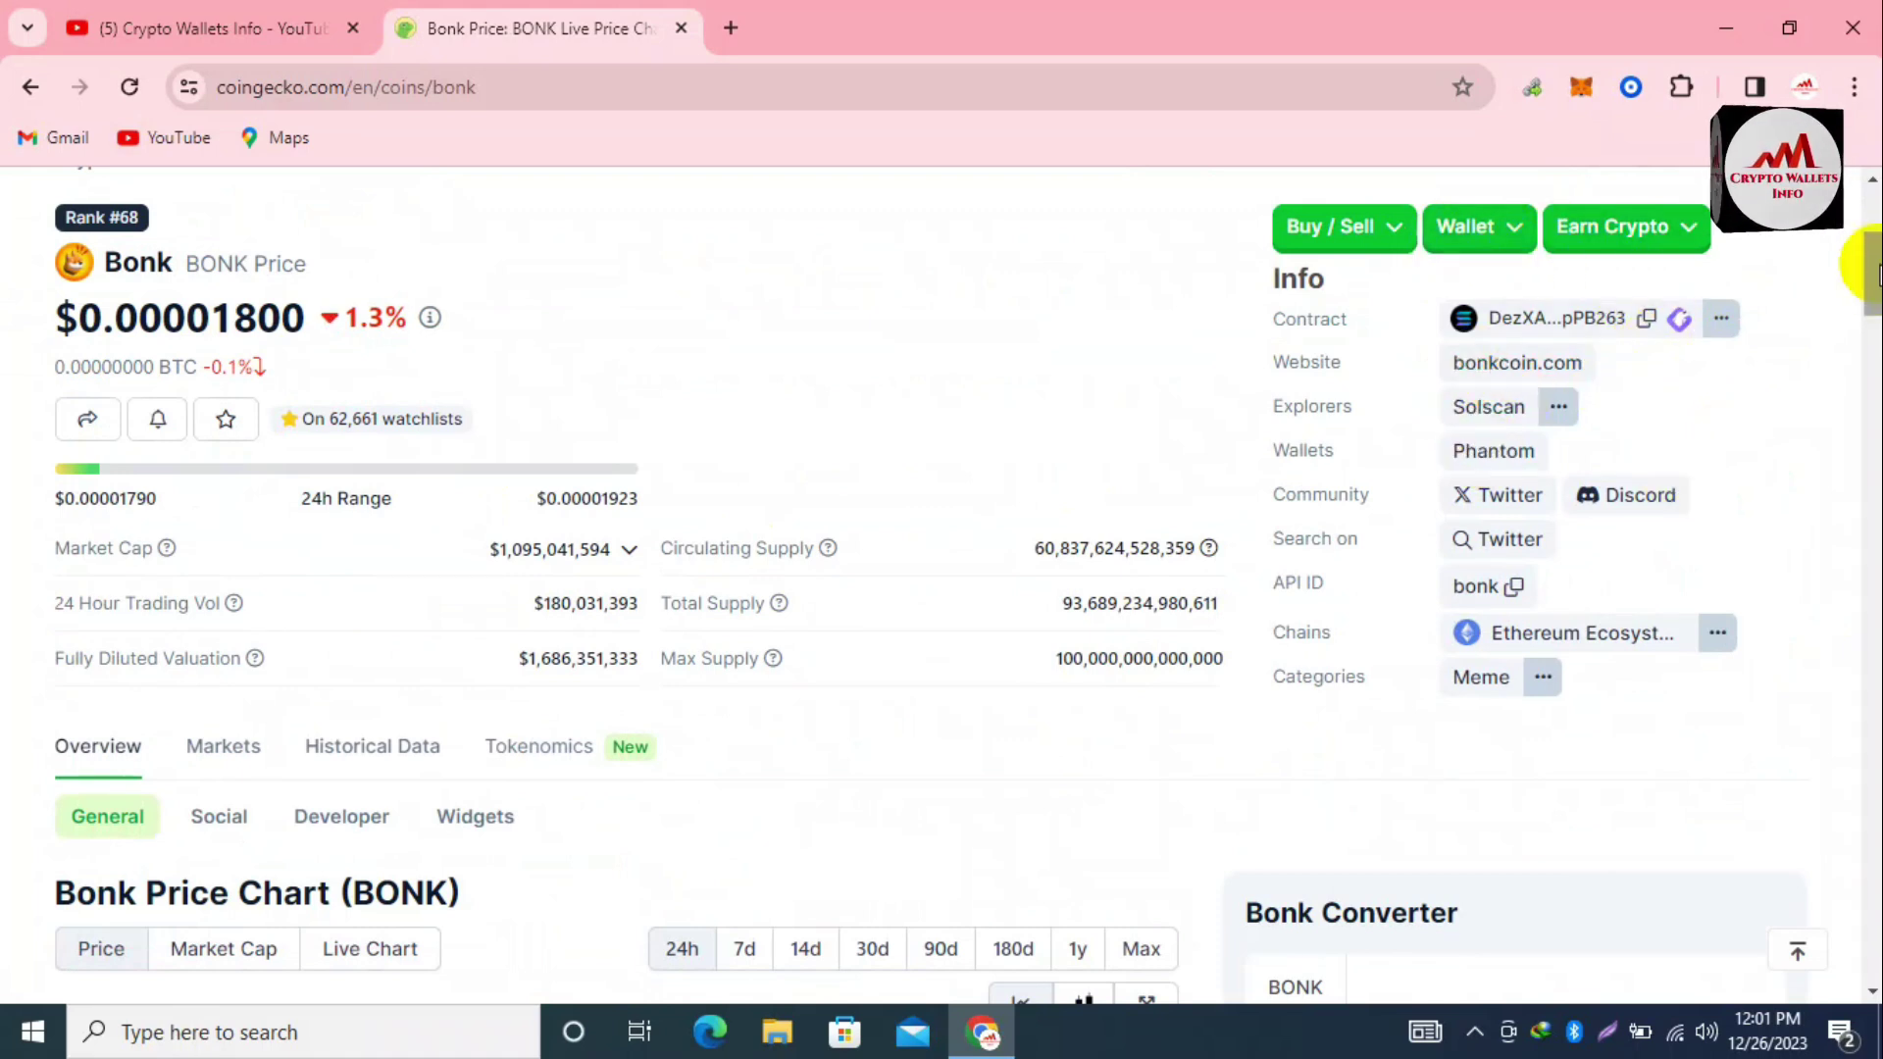
{"action": "left_click_drag", "start_coordinate": [1875, 264], "coordinate": [1875, 321]}
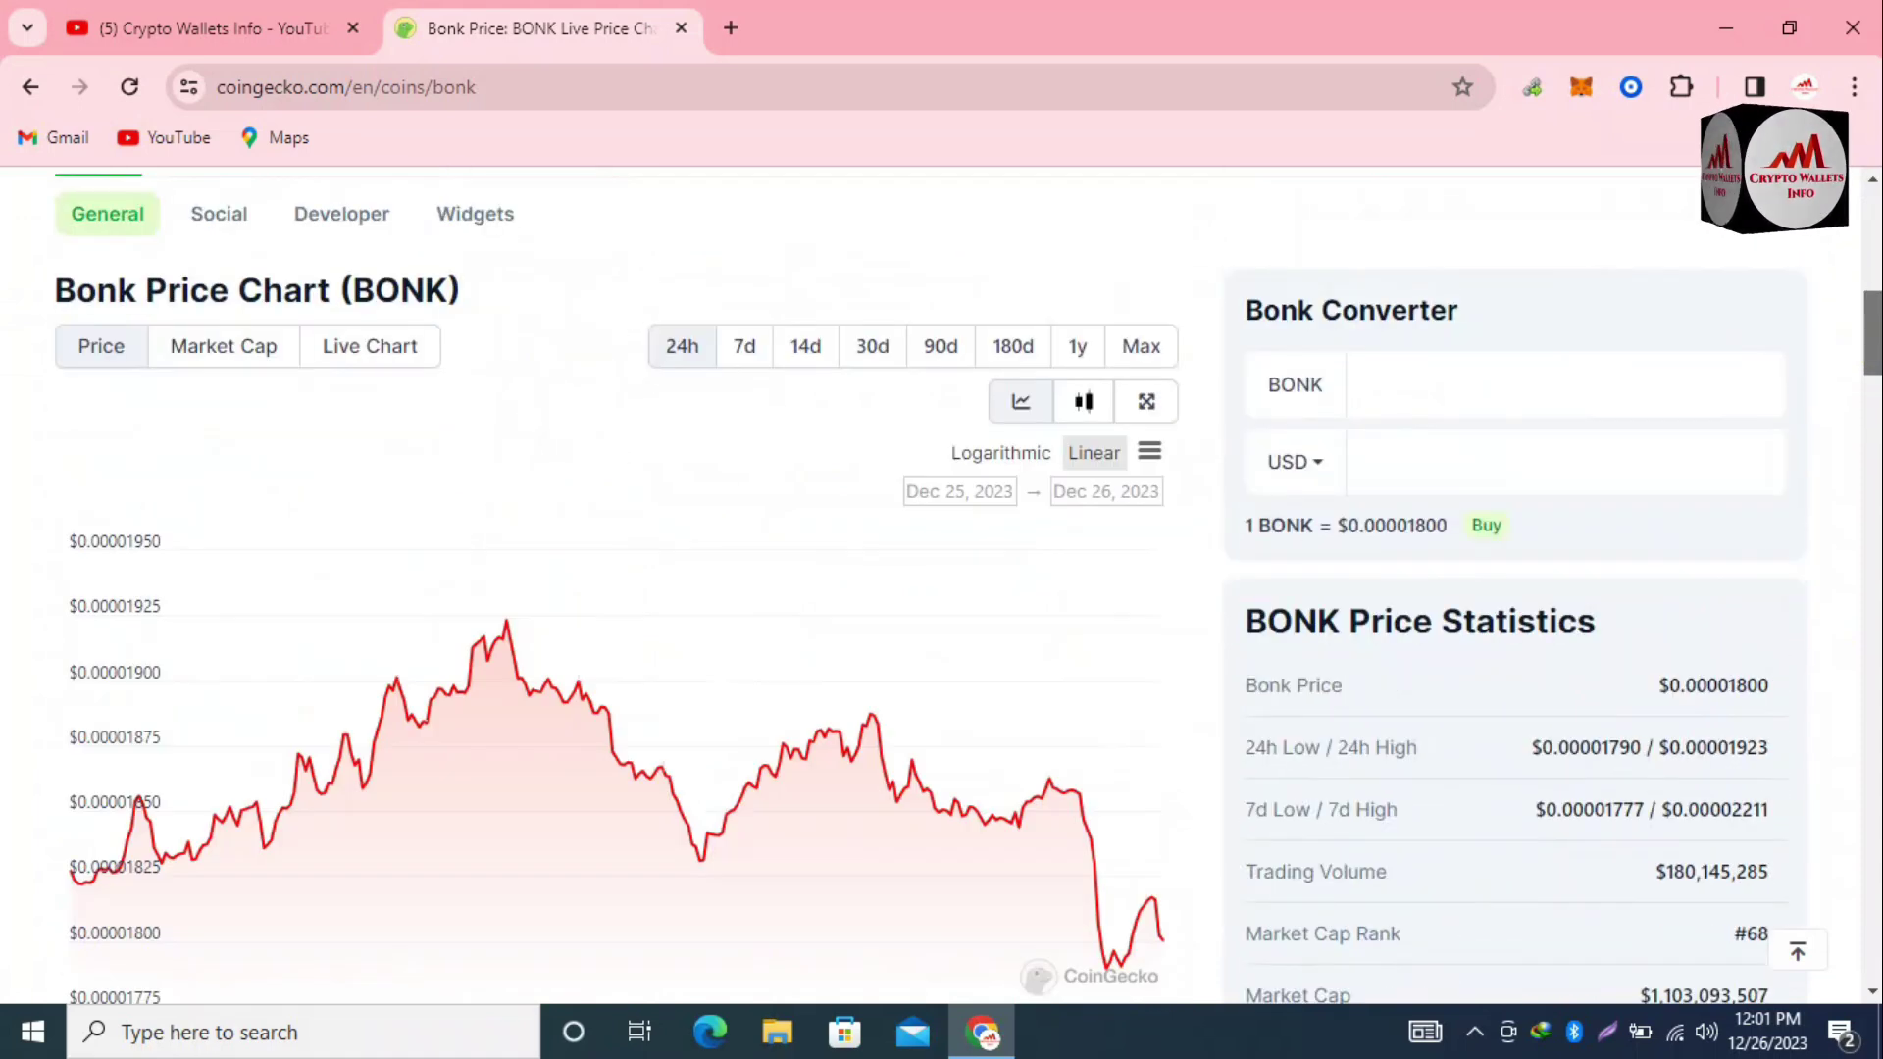
{"action": "left_click", "coordinate": [1142, 347]}
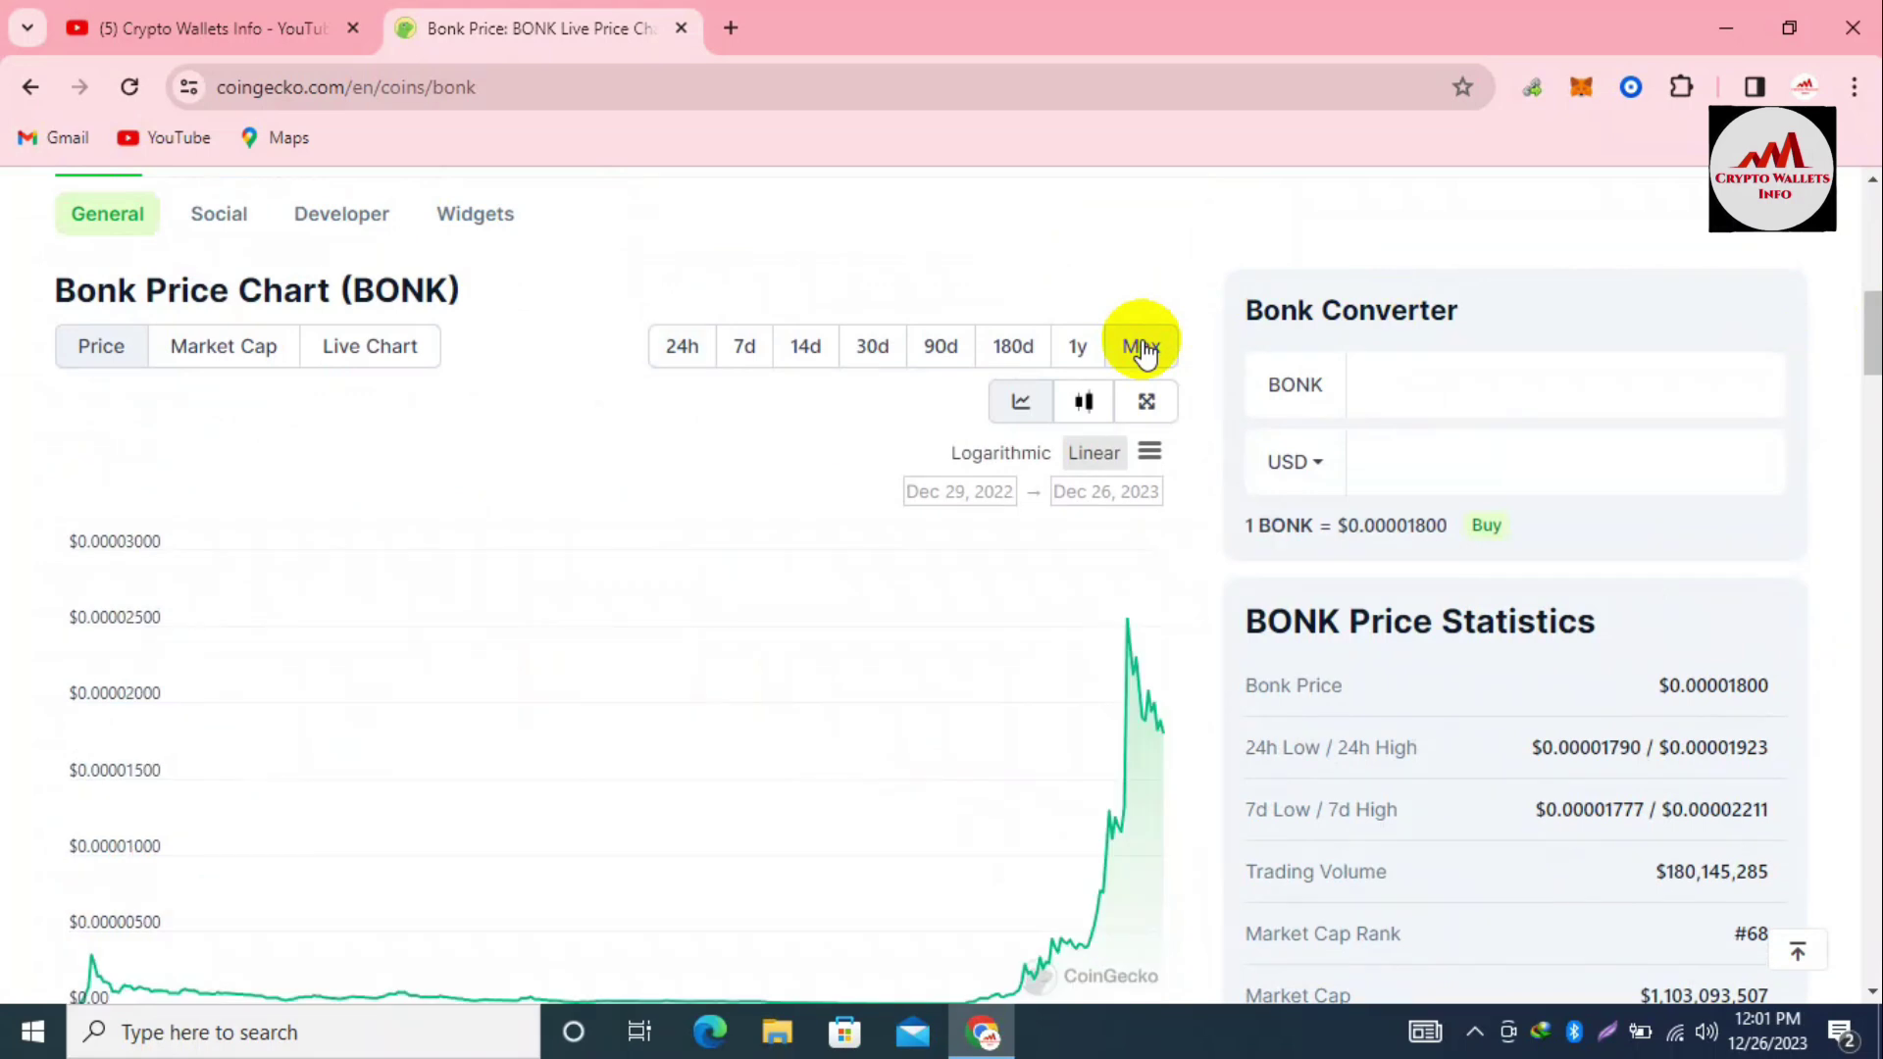
- Examine Bonk's price history, description and price statistics, highlighting the all-time high and checking the all-time low
{"action": "left_click_drag", "start_coordinate": [1876, 364], "coordinate": [1876, 373]}
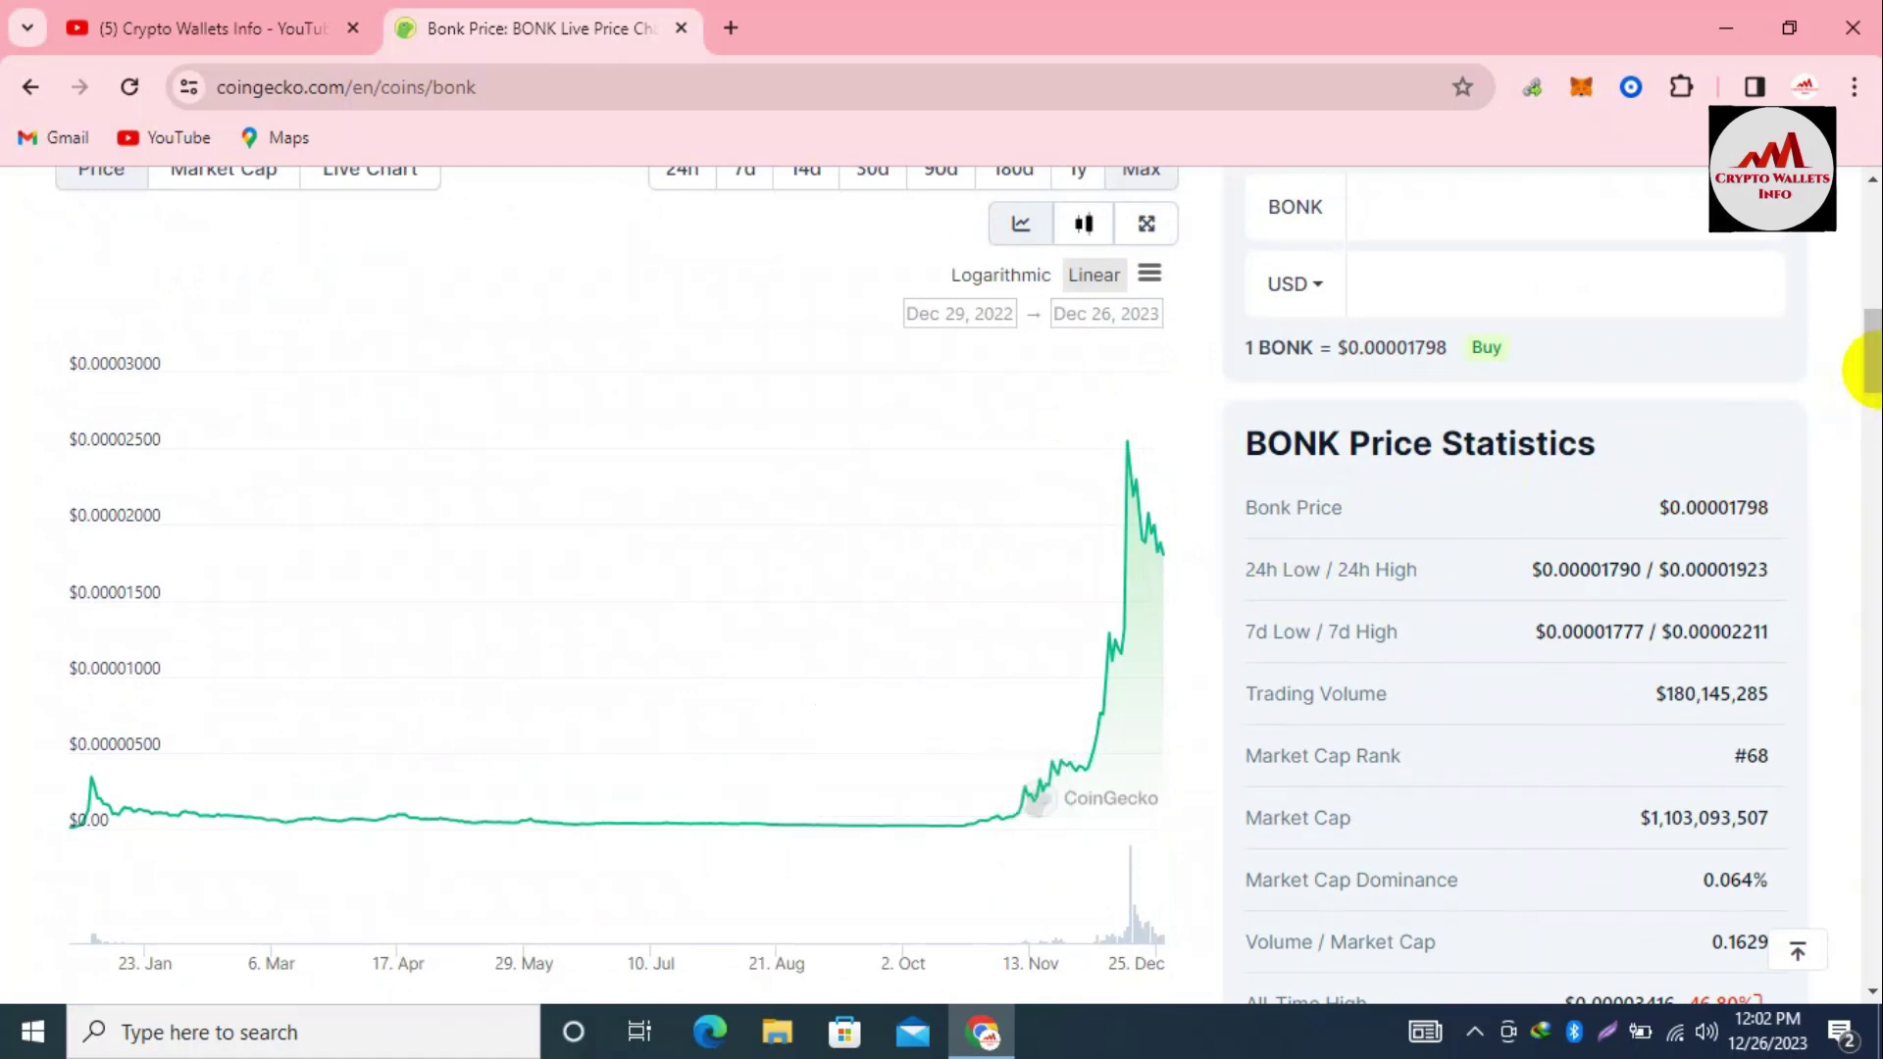
{"action": "mouse_move", "coordinate": [1874, 361]}
{"action": "left_mouse_down"}
{"action": "mouse_move", "coordinate": [1873, 345]}
{"action": "mouse_move", "coordinate": [1874, 397]}
{"action": "left_mouse_up"}
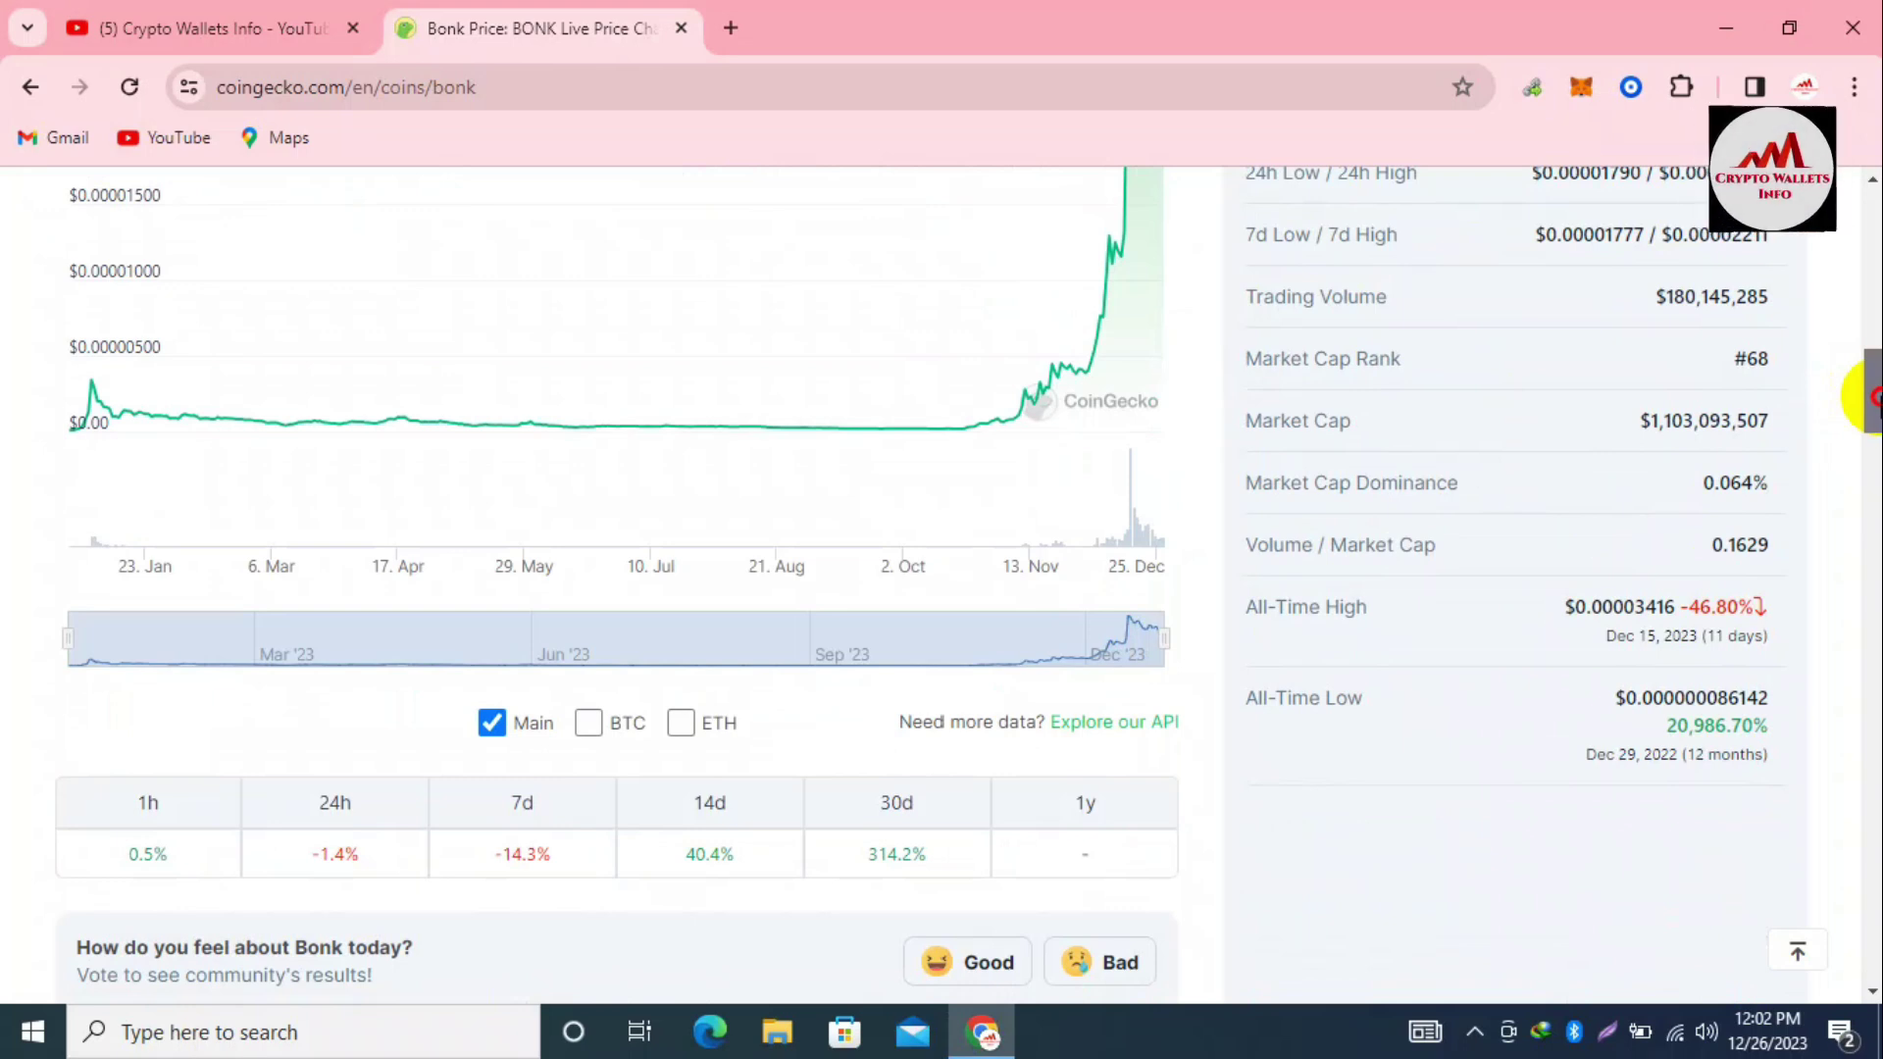
{"action": "left_click_drag", "start_coordinate": [1873, 397], "coordinate": [1874, 446]}
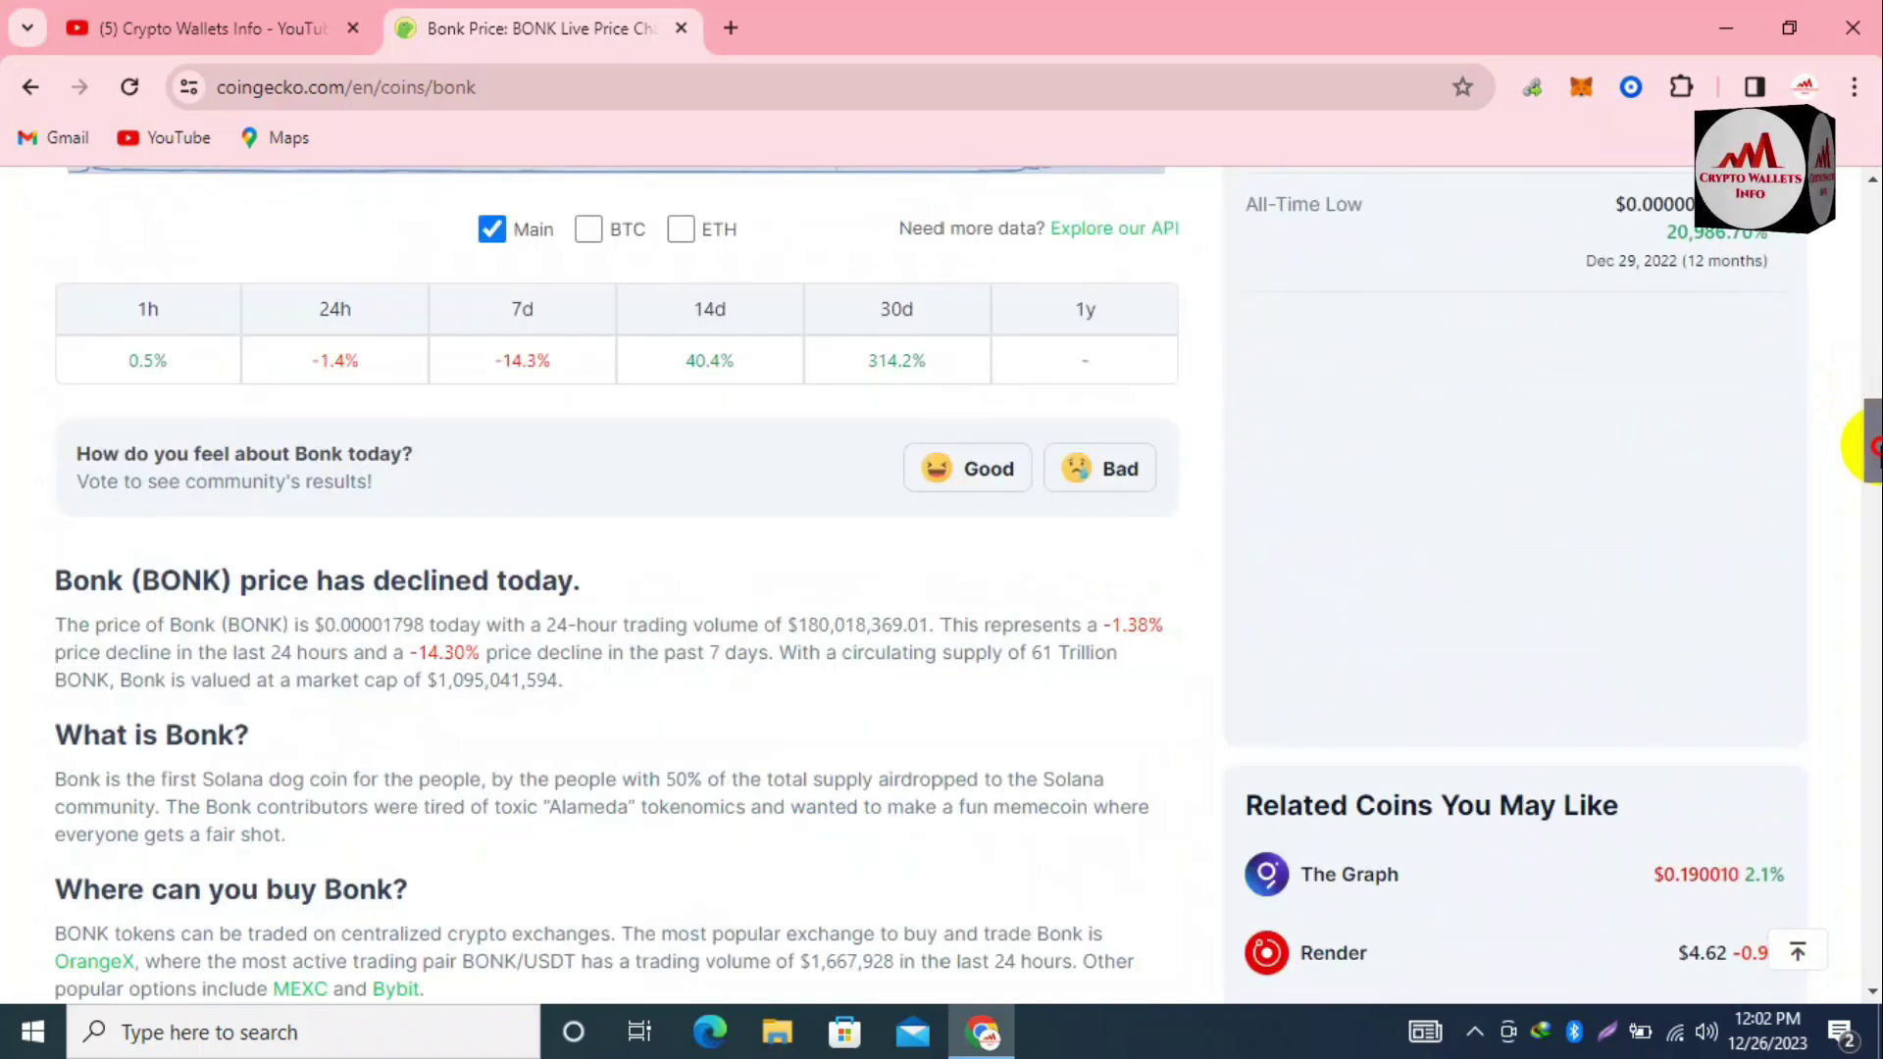
{"action": "scroll", "coordinate": [1869, 446], "scroll_direction": "up", "scroll_amount": 5}
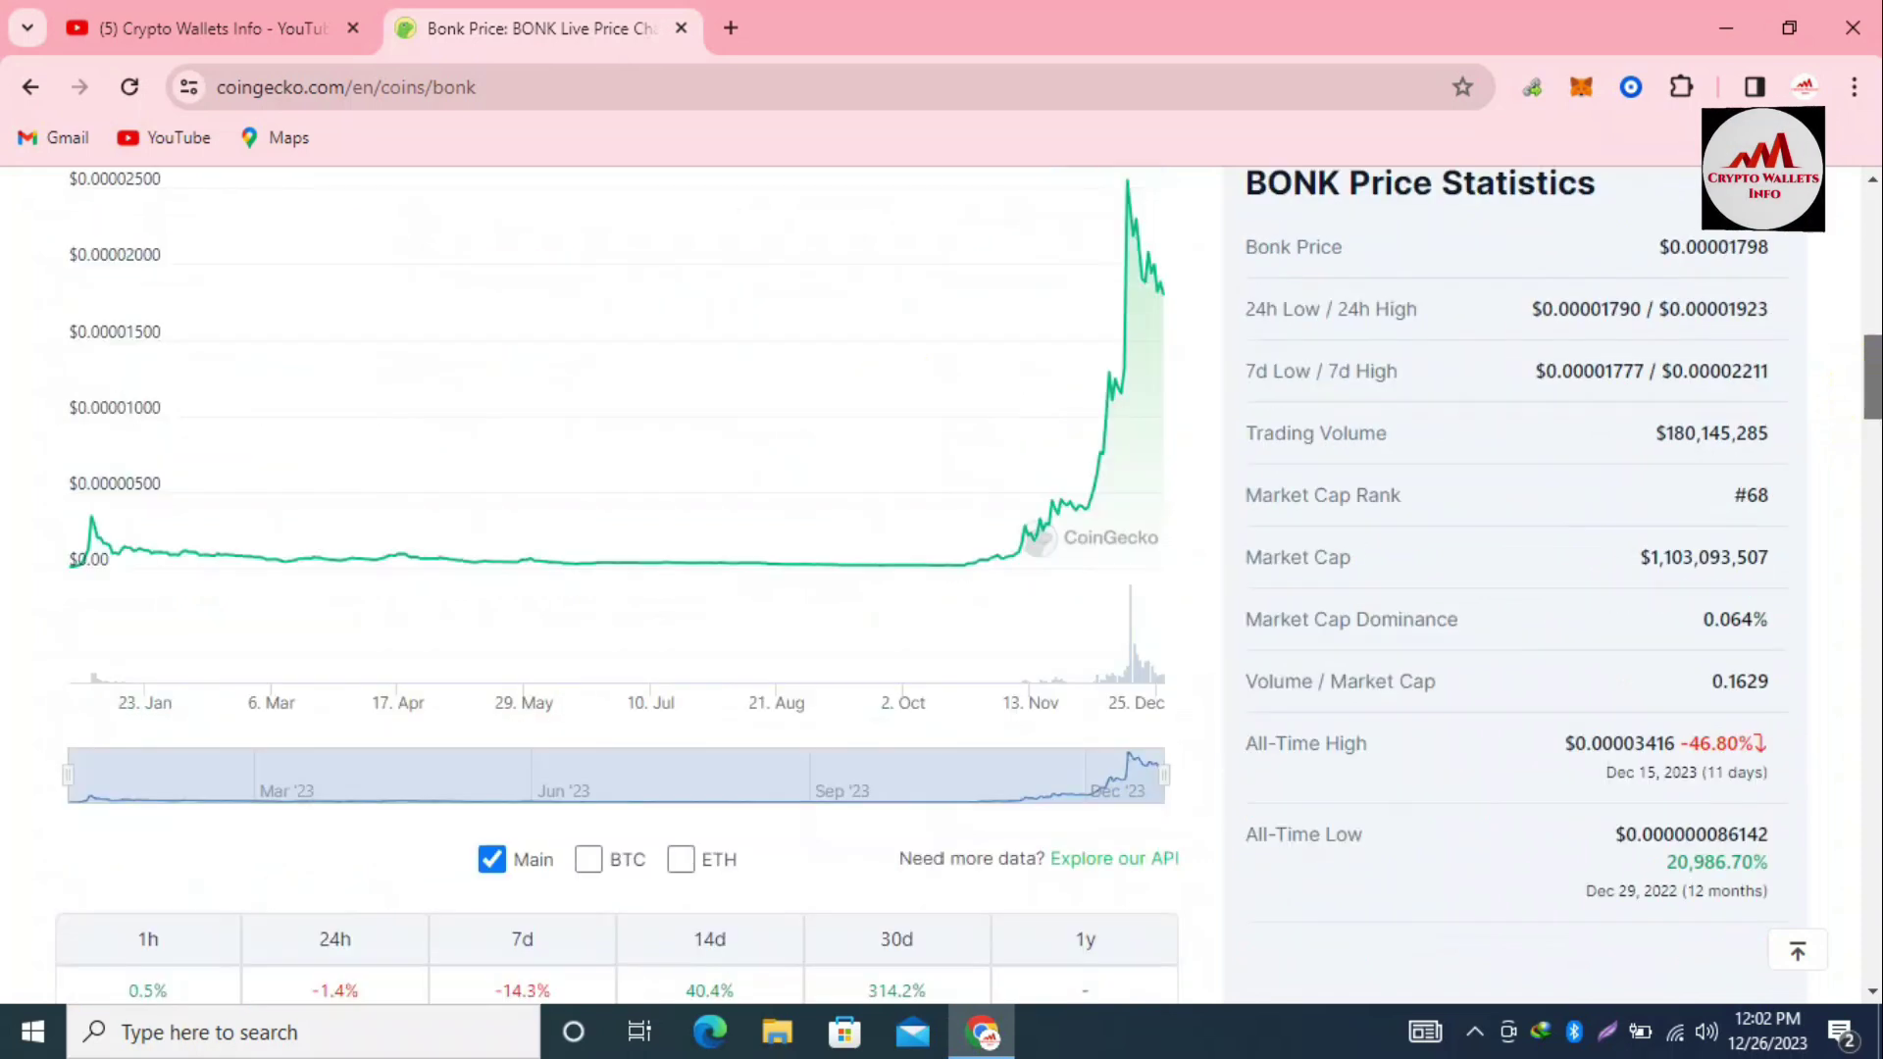
{"action": "scroll", "coordinate": [1868, 446], "scroll_direction": "down", "scroll_amount": 1}
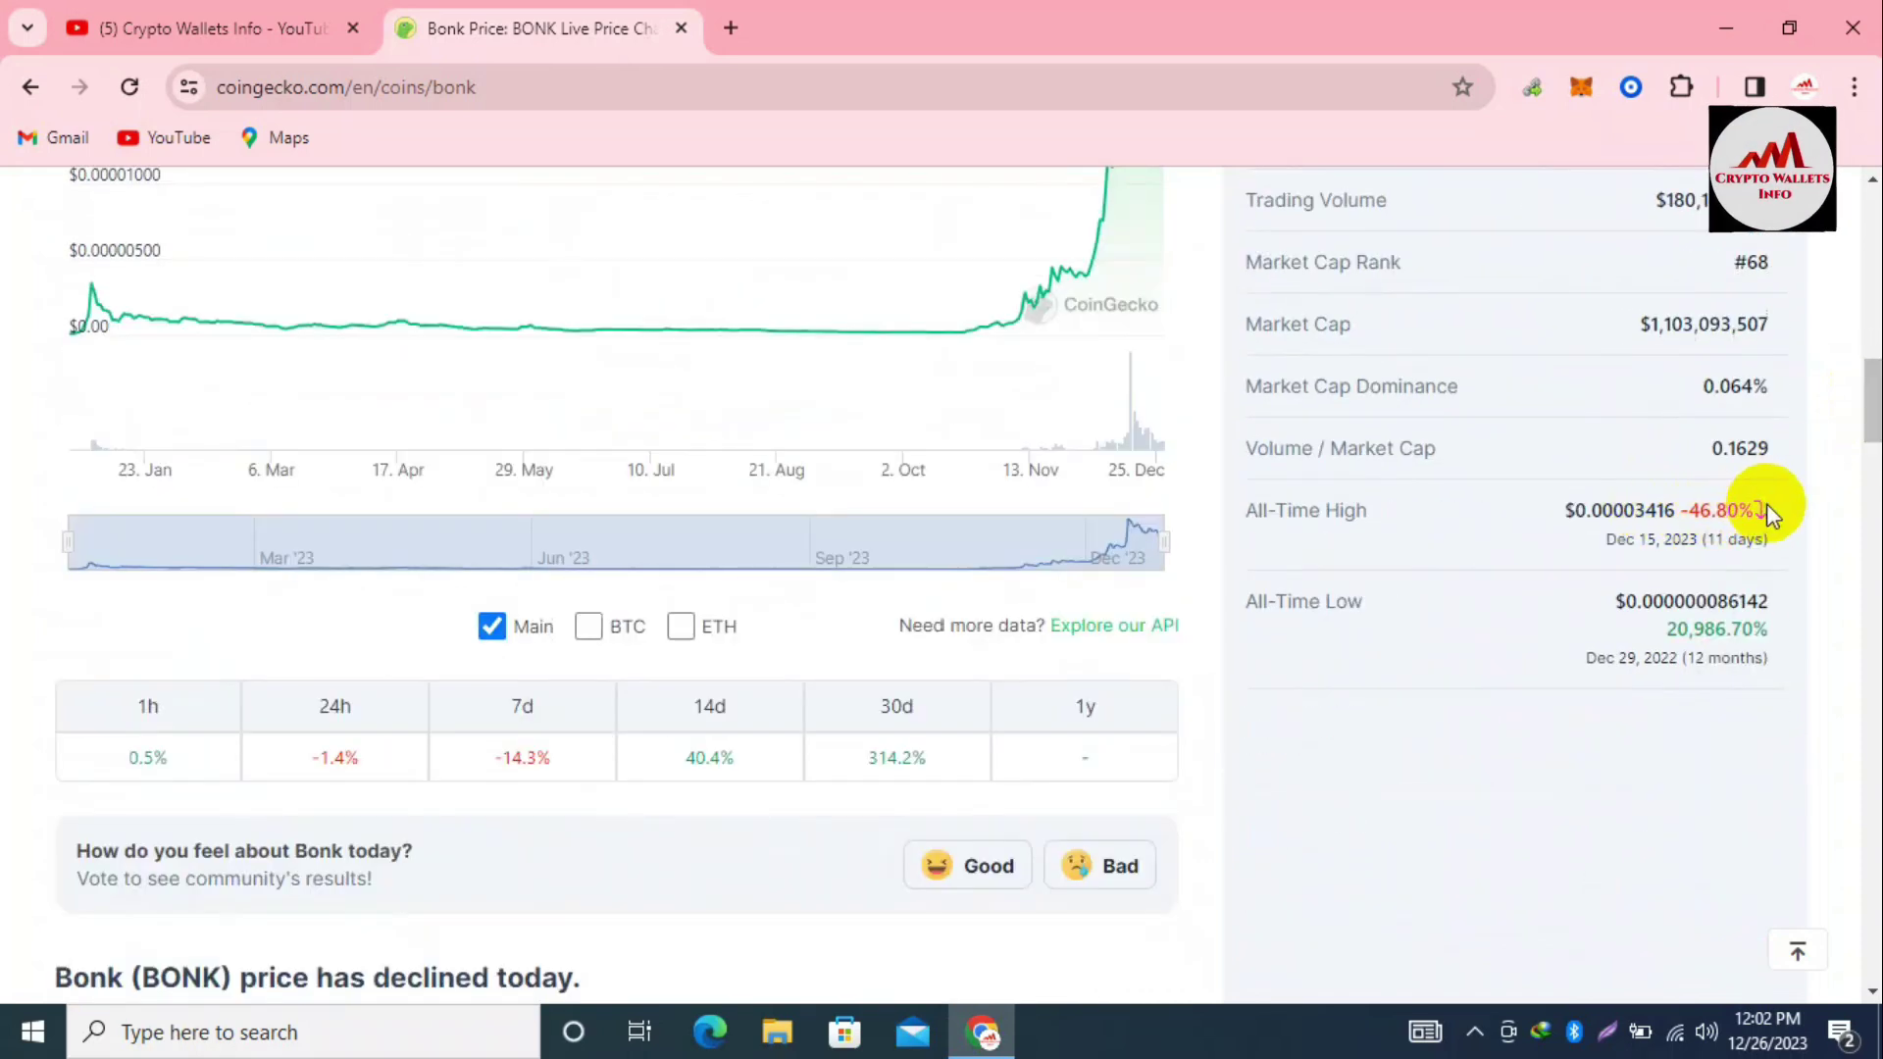
{"action": "left_click_drag", "start_coordinate": [1761, 505], "coordinate": [1679, 508]}
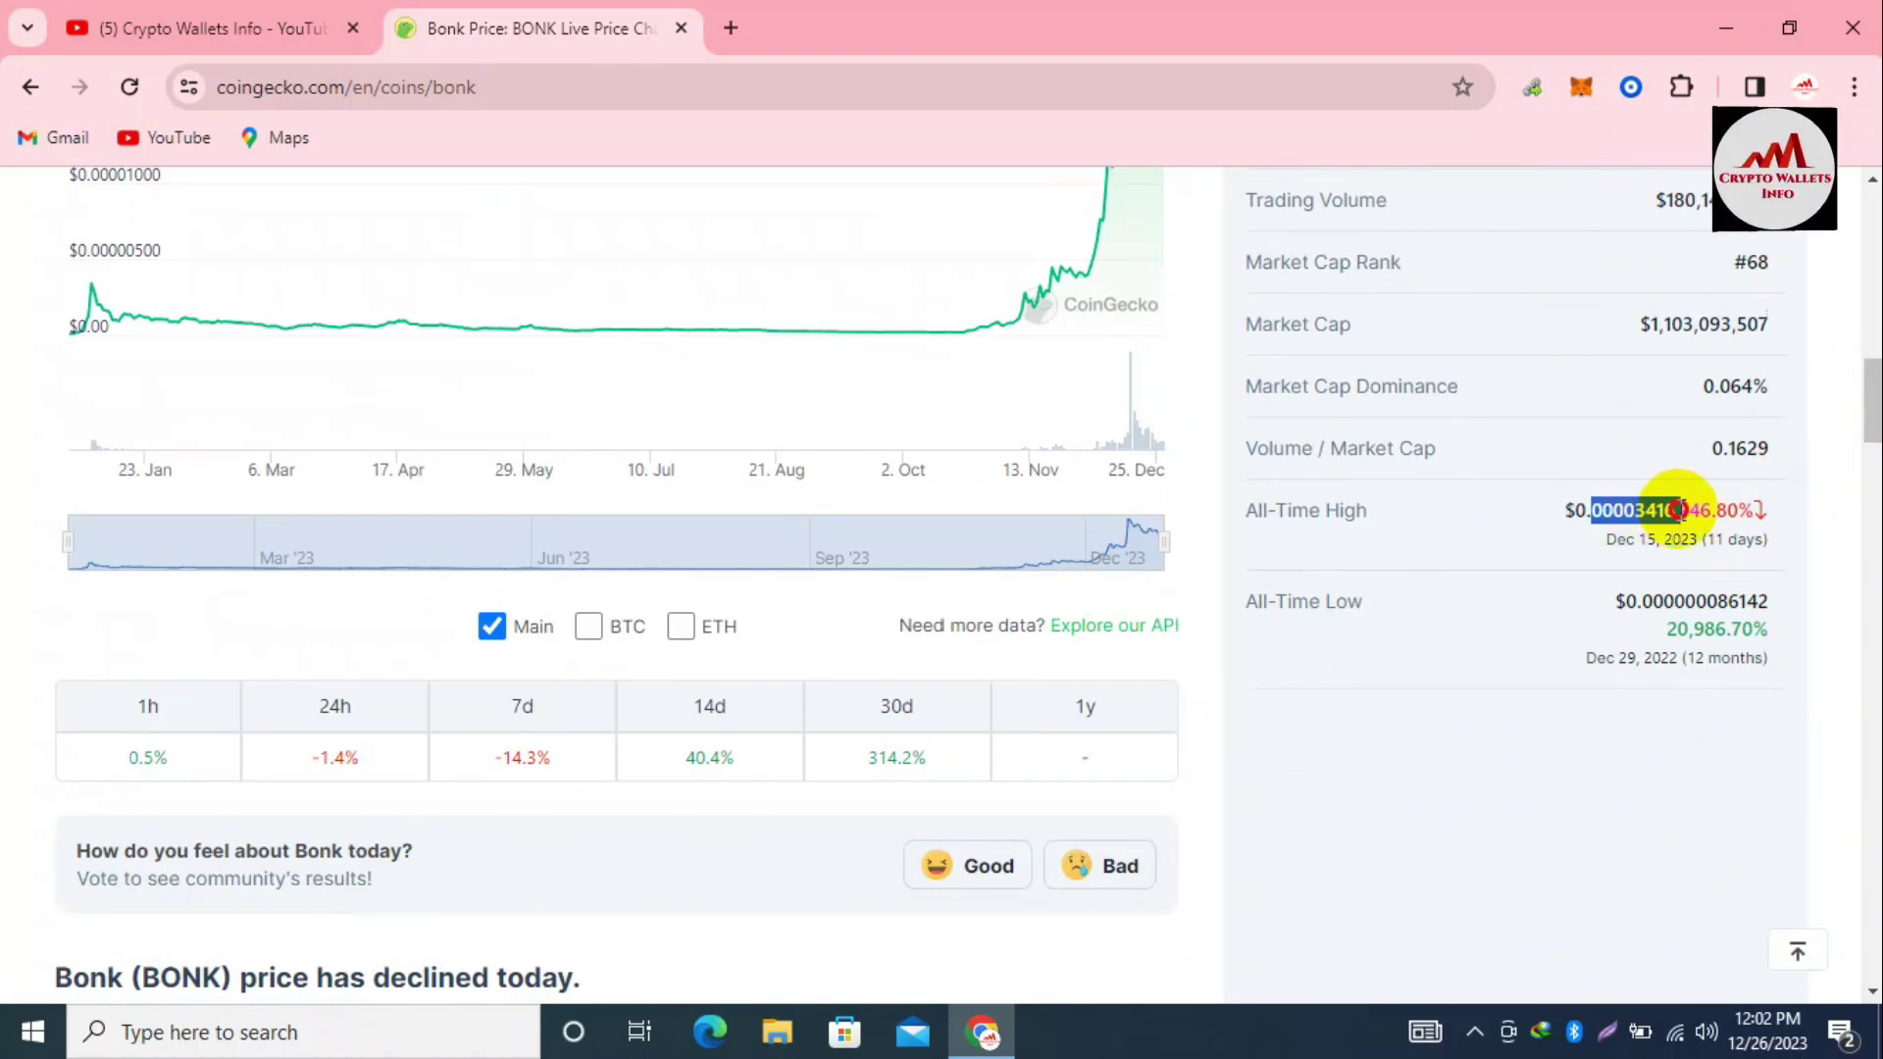
{"action": "left_click", "coordinate": [1762, 600]}
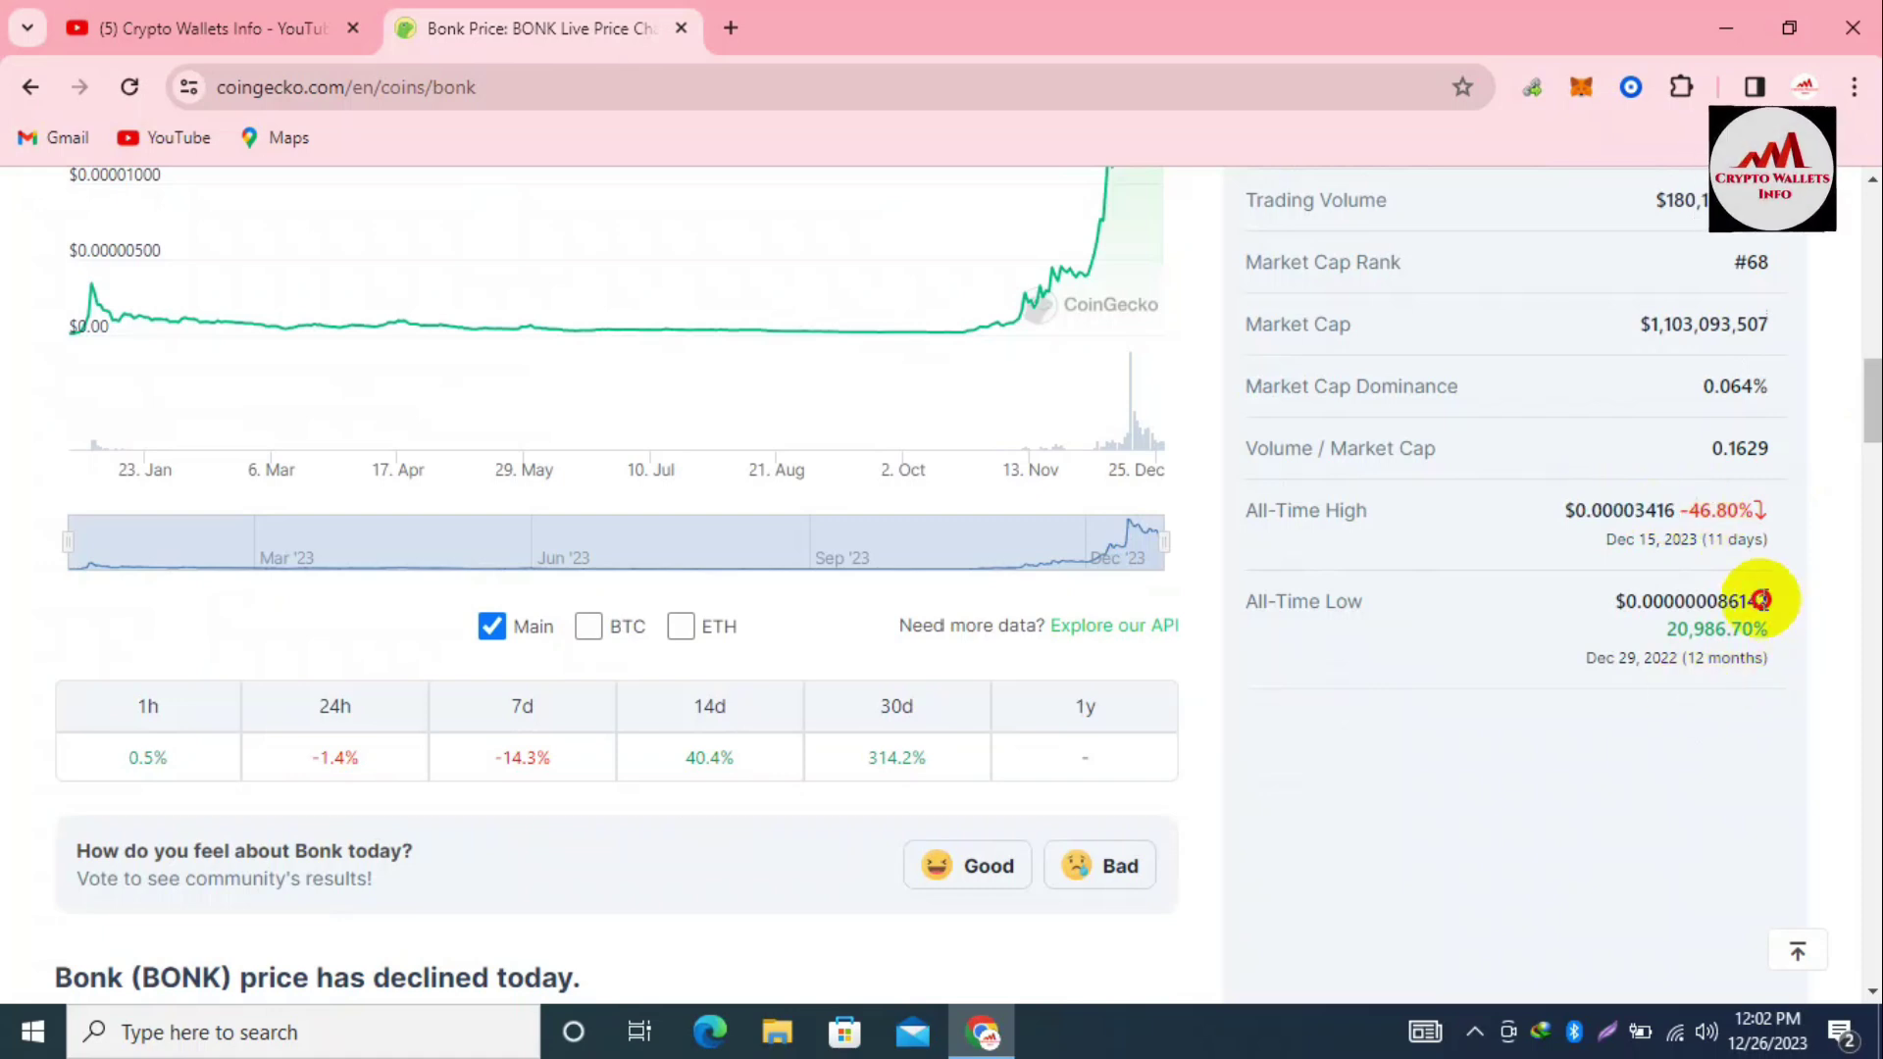
- Highlight Bonk's all-time low and look over the exchanges and trading pairs listed under Bonk Markets
{"action": "left_click_drag", "start_coordinate": [1762, 600], "coordinate": [1697, 601]}
{"action": "left_click_drag", "start_coordinate": [1873, 397], "coordinate": [1873, 553]}
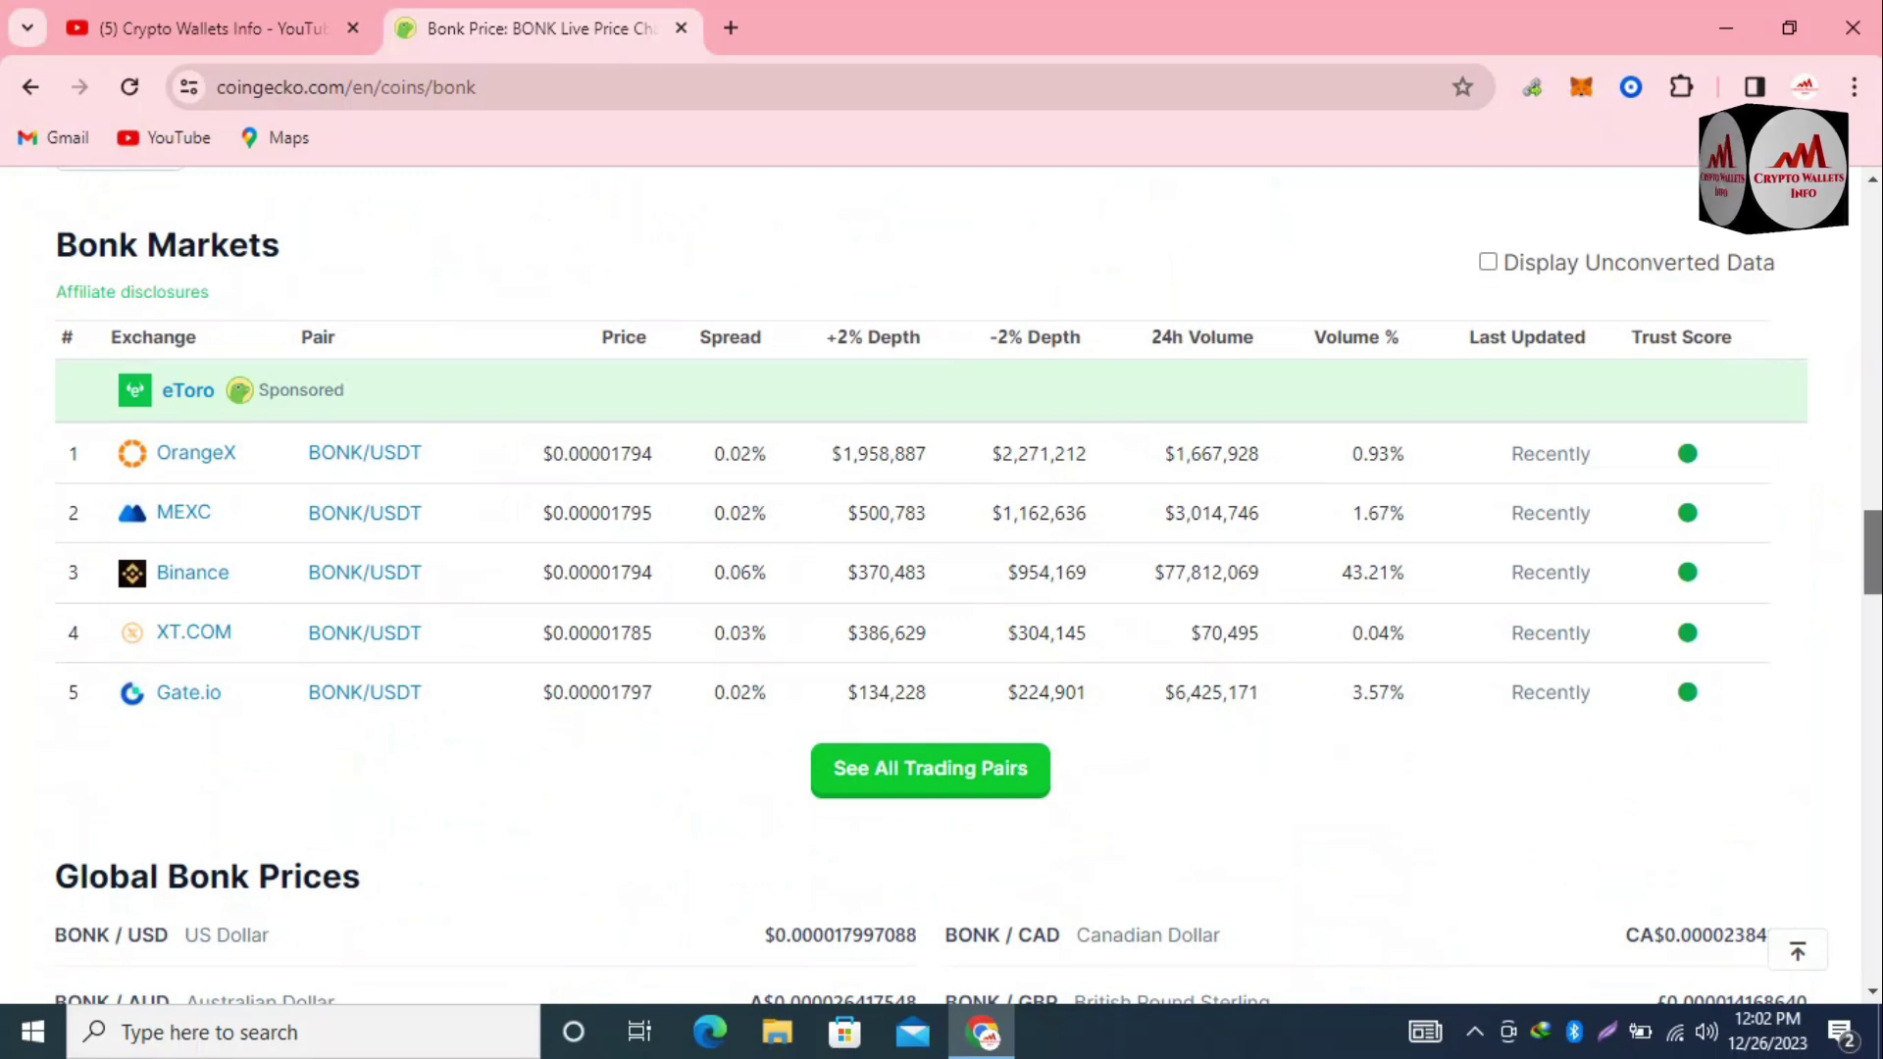
{"action": "left_click_drag", "start_coordinate": [1873, 551], "coordinate": [1874, 220]}
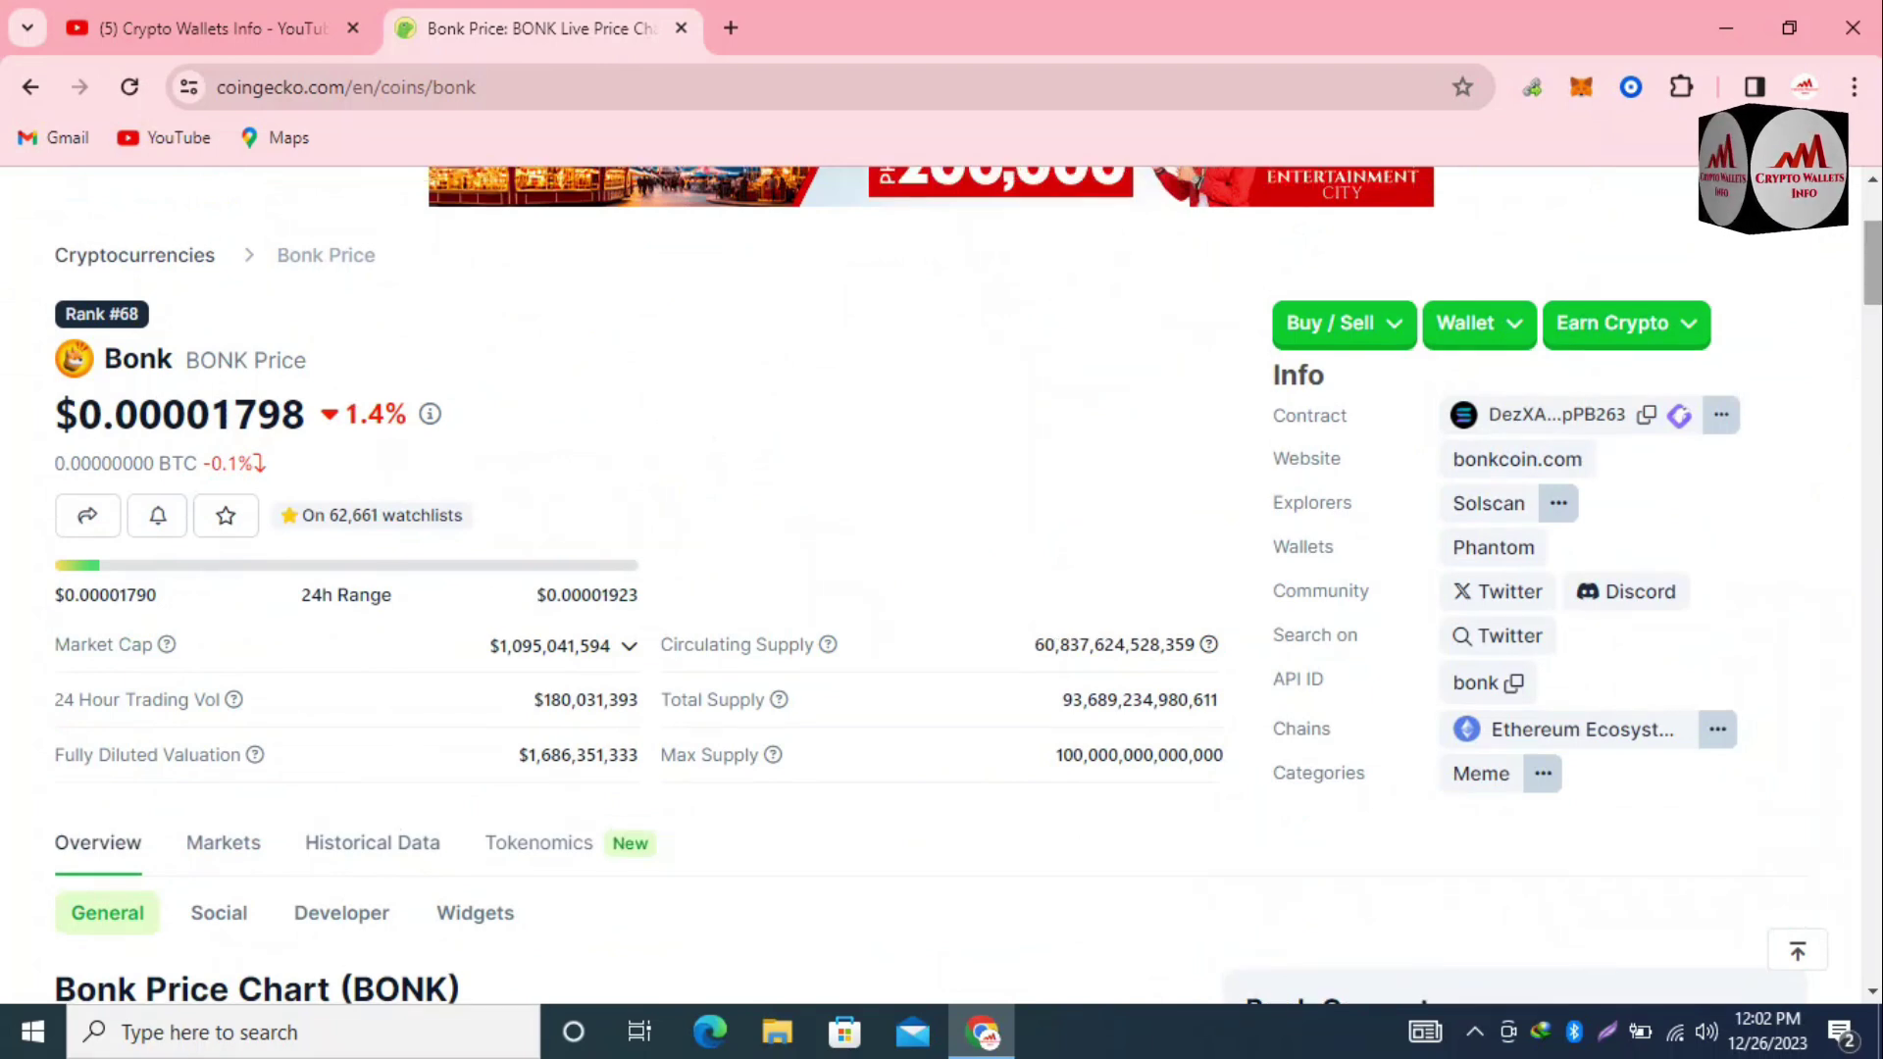
- Open Bonk's official website from its CoinGecko page and read the mission, integrations and exchange listings
{"action": "left_click", "coordinate": [1504, 471]}
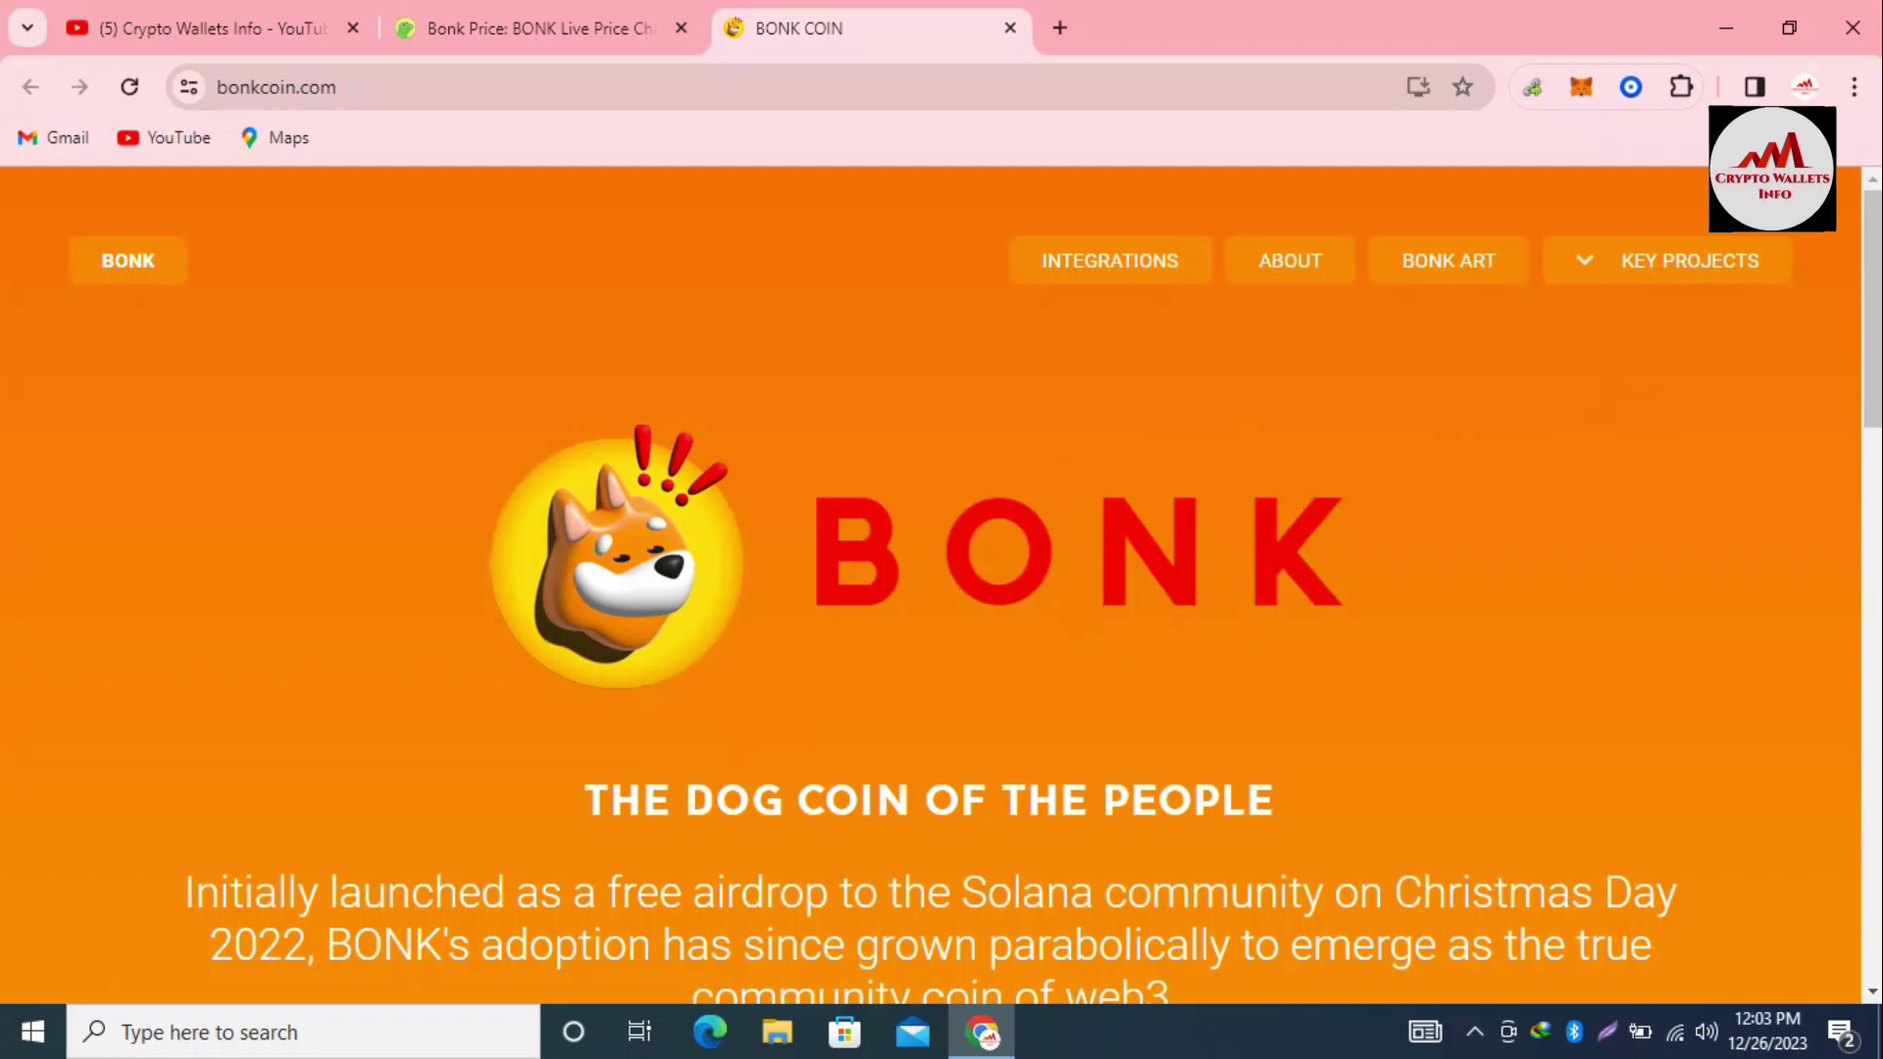
{"action": "scroll", "coordinate": [1874, 221], "scroll_direction": "down", "scroll_amount": 2}
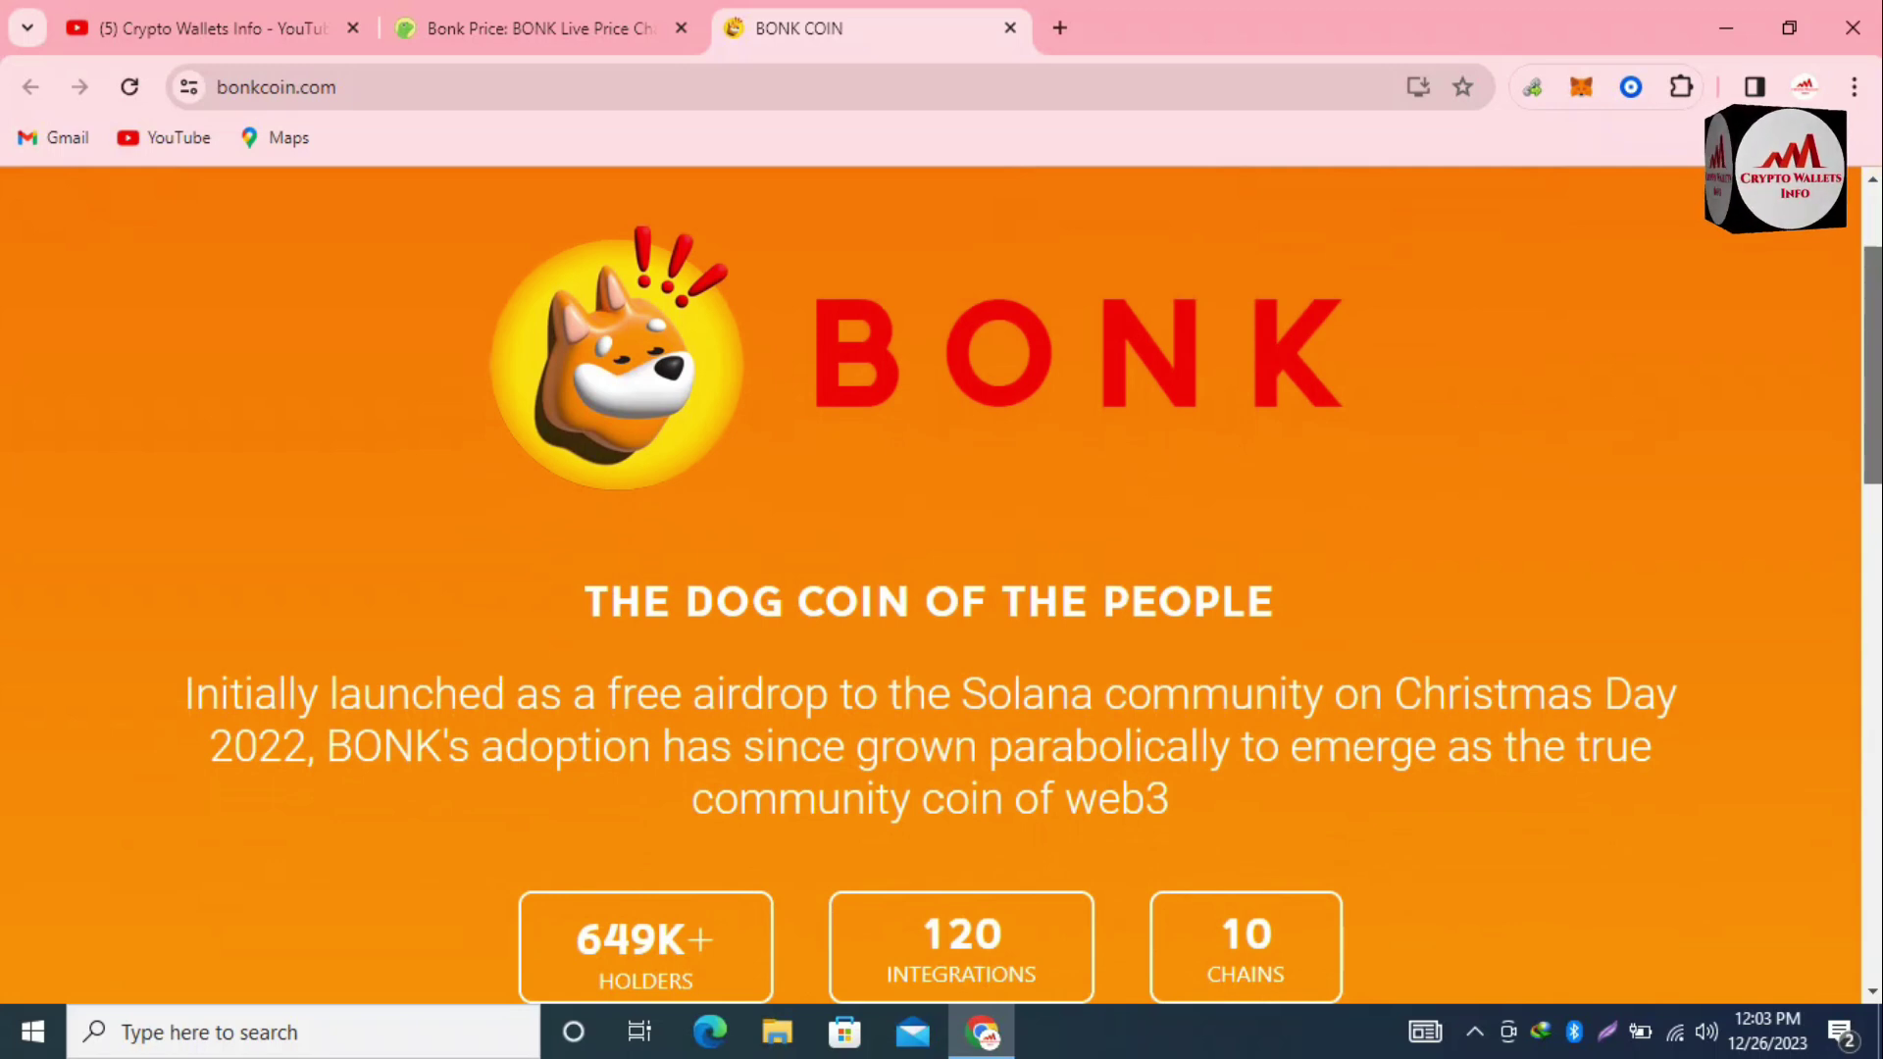
{"action": "scroll", "coordinate": [942, 585], "scroll_direction": "down", "scroll_amount": 2}
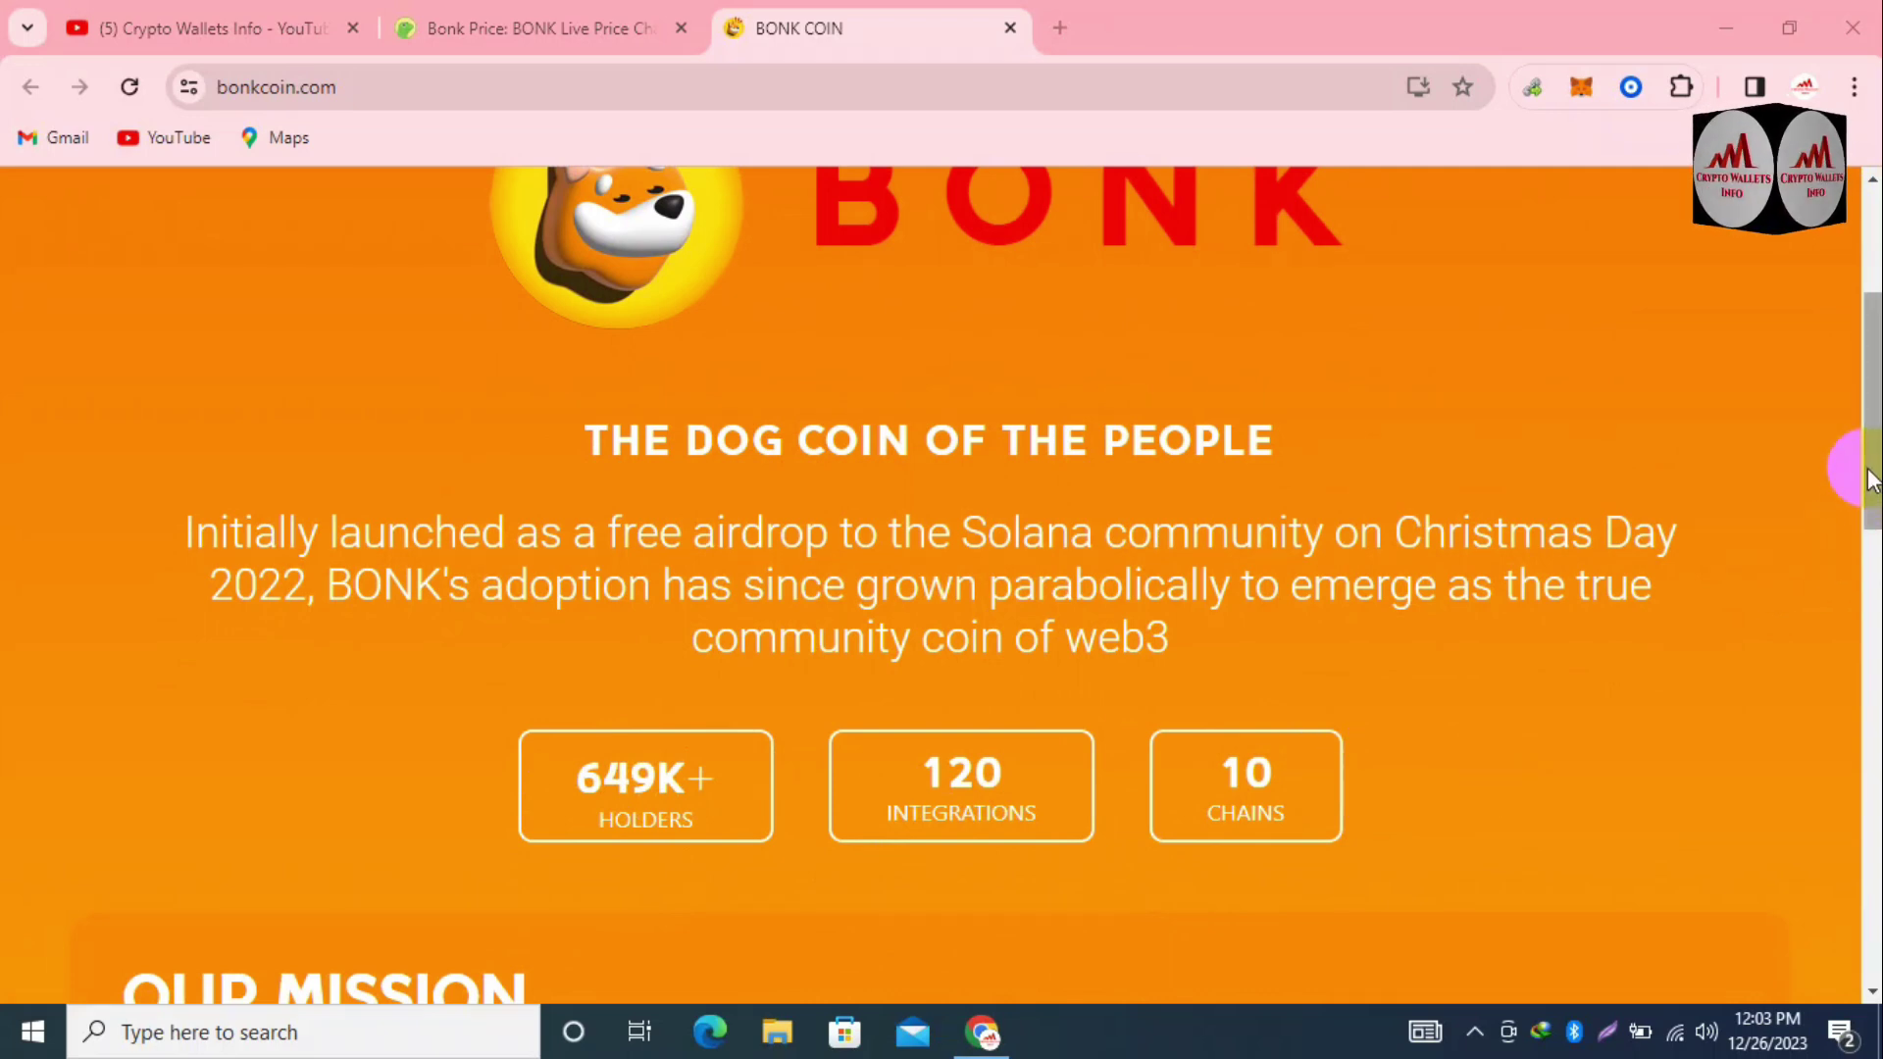
{"action": "left_click_drag", "start_coordinate": [1873, 481], "coordinate": [1873, 675]}
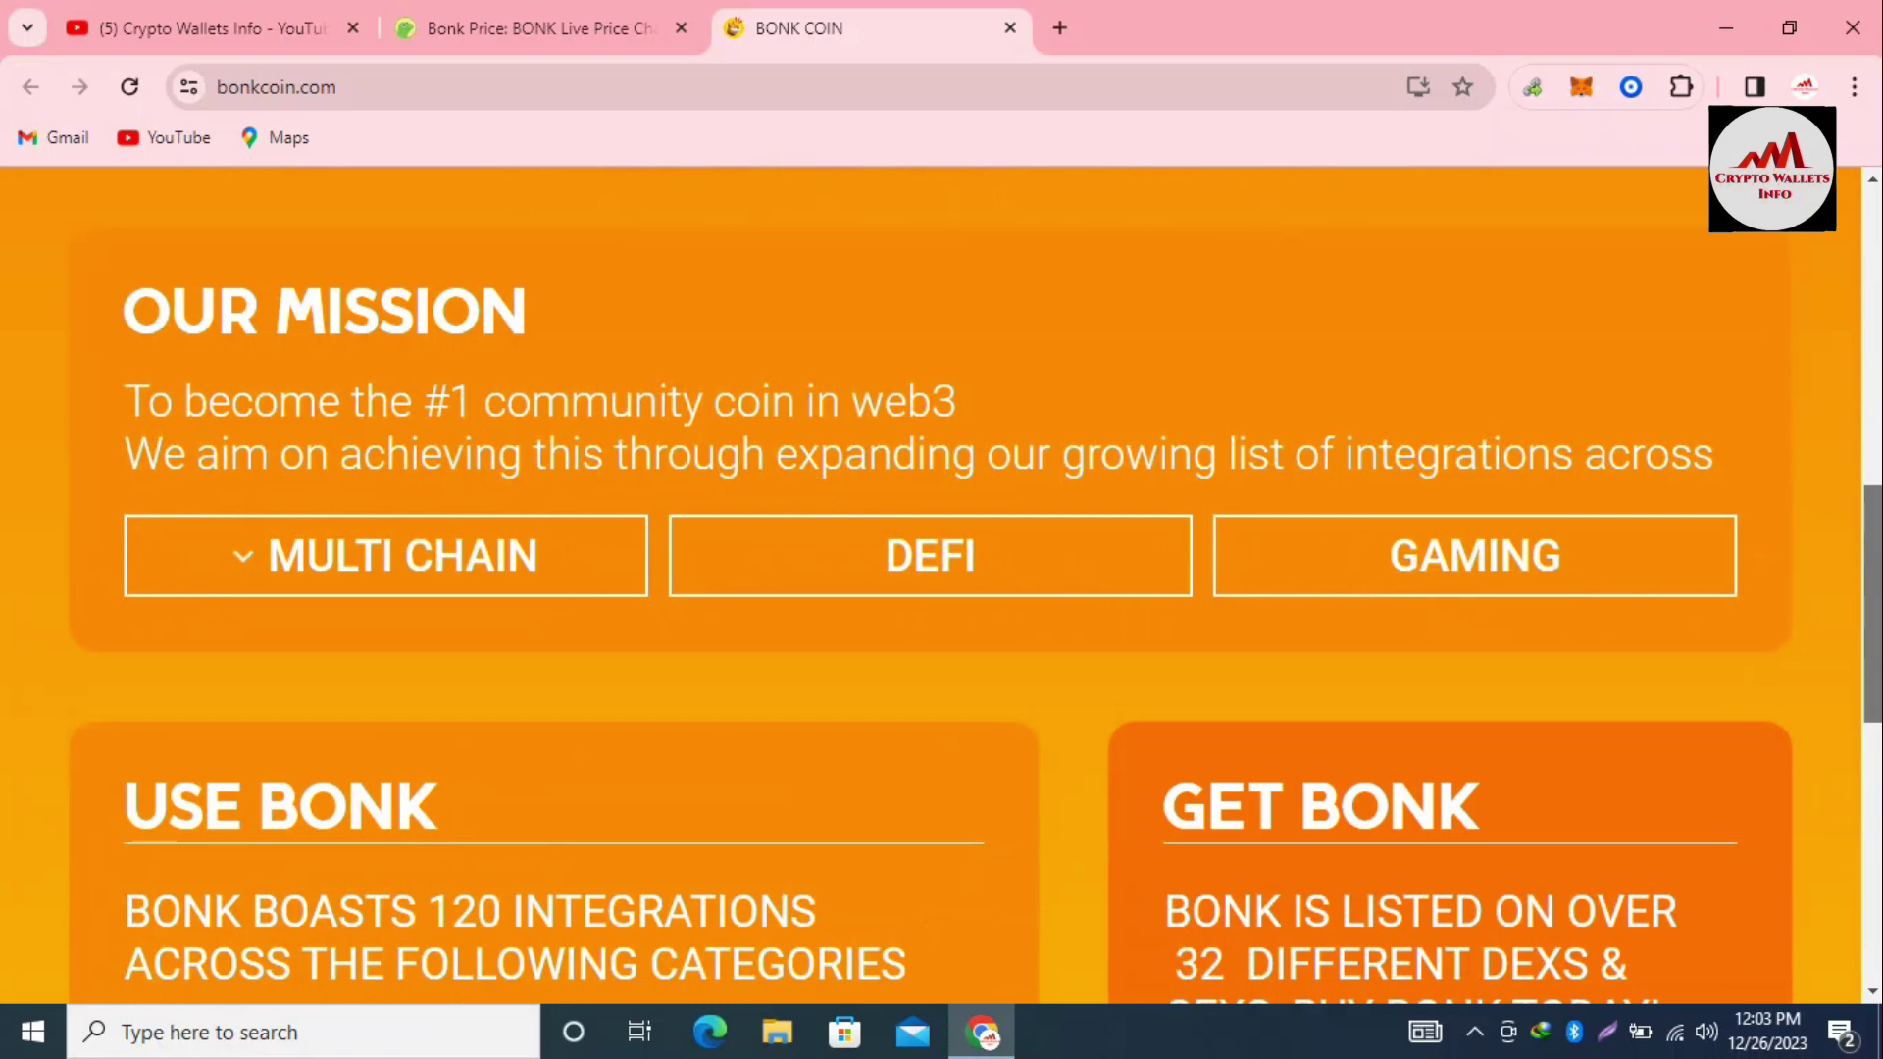
{"action": "left_click_drag", "start_coordinate": [1873, 675], "coordinate": [1873, 823]}
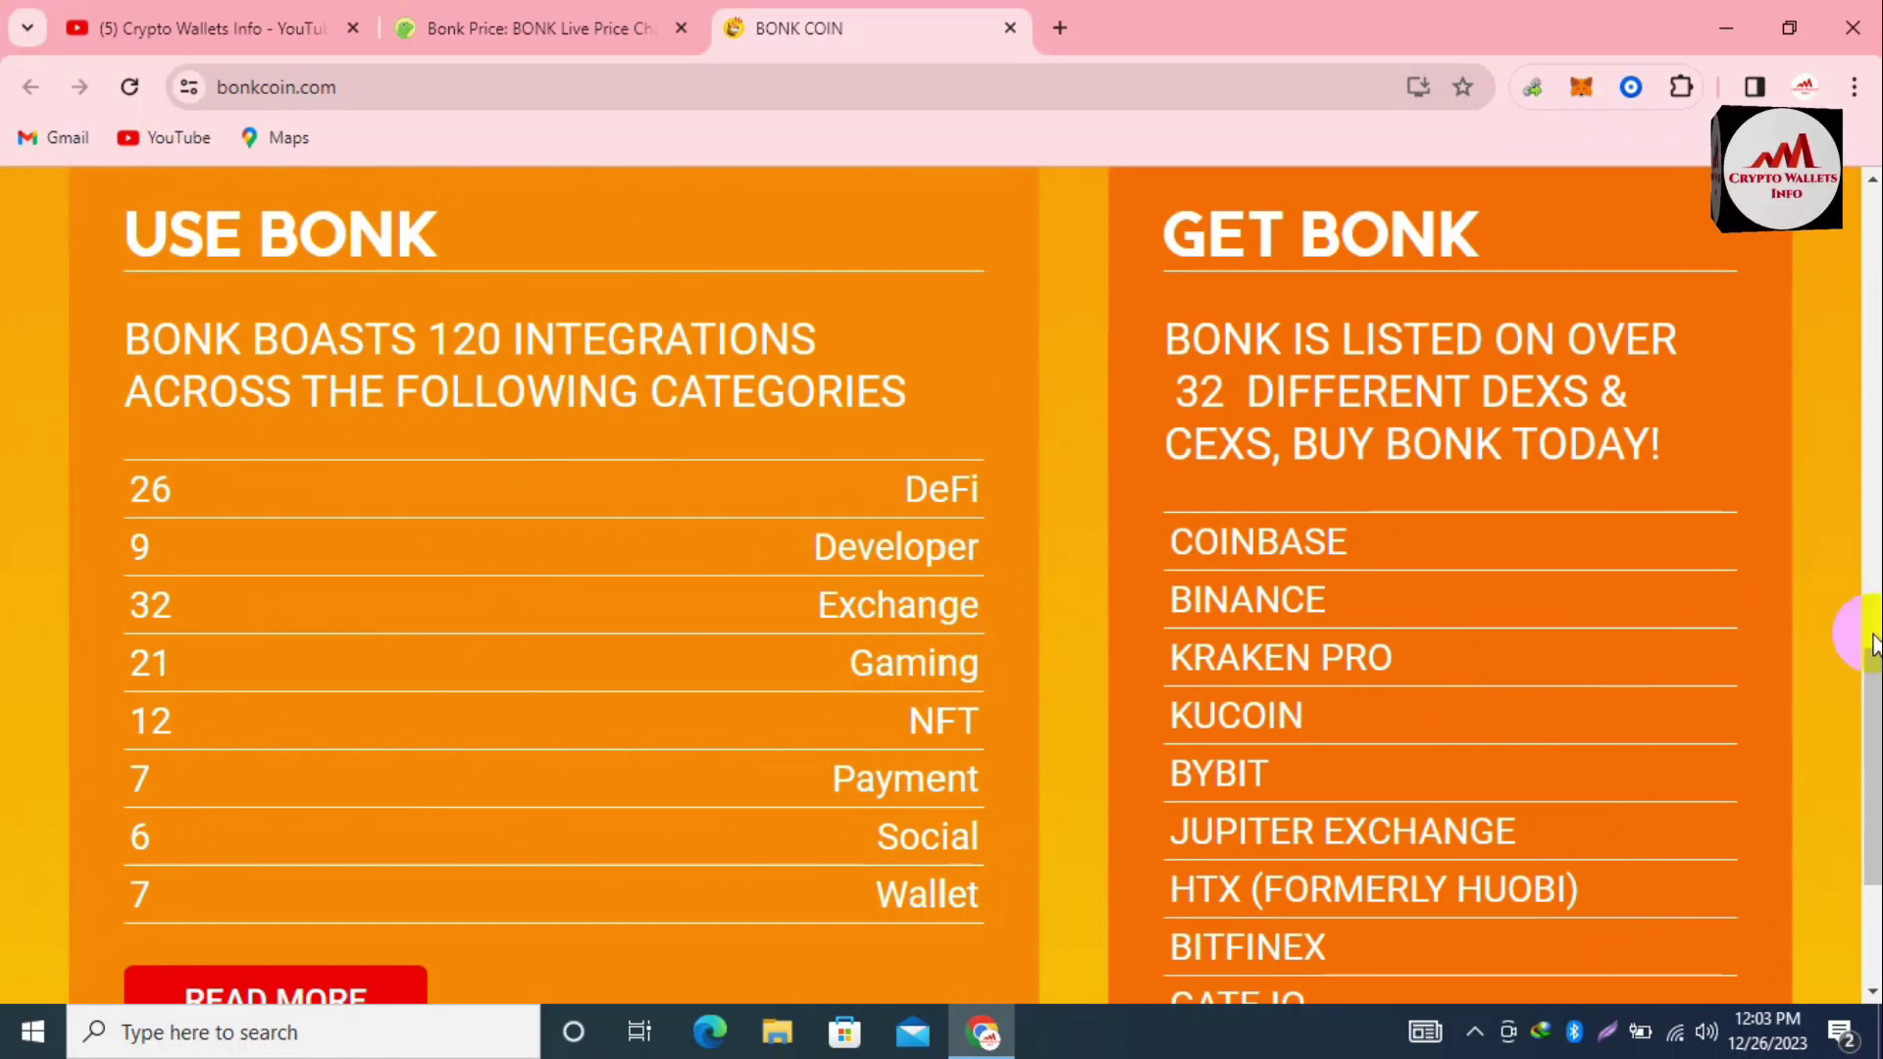
{"action": "scroll", "coordinate": [1863, 687], "scroll_direction": "down", "scroll_amount": 1}
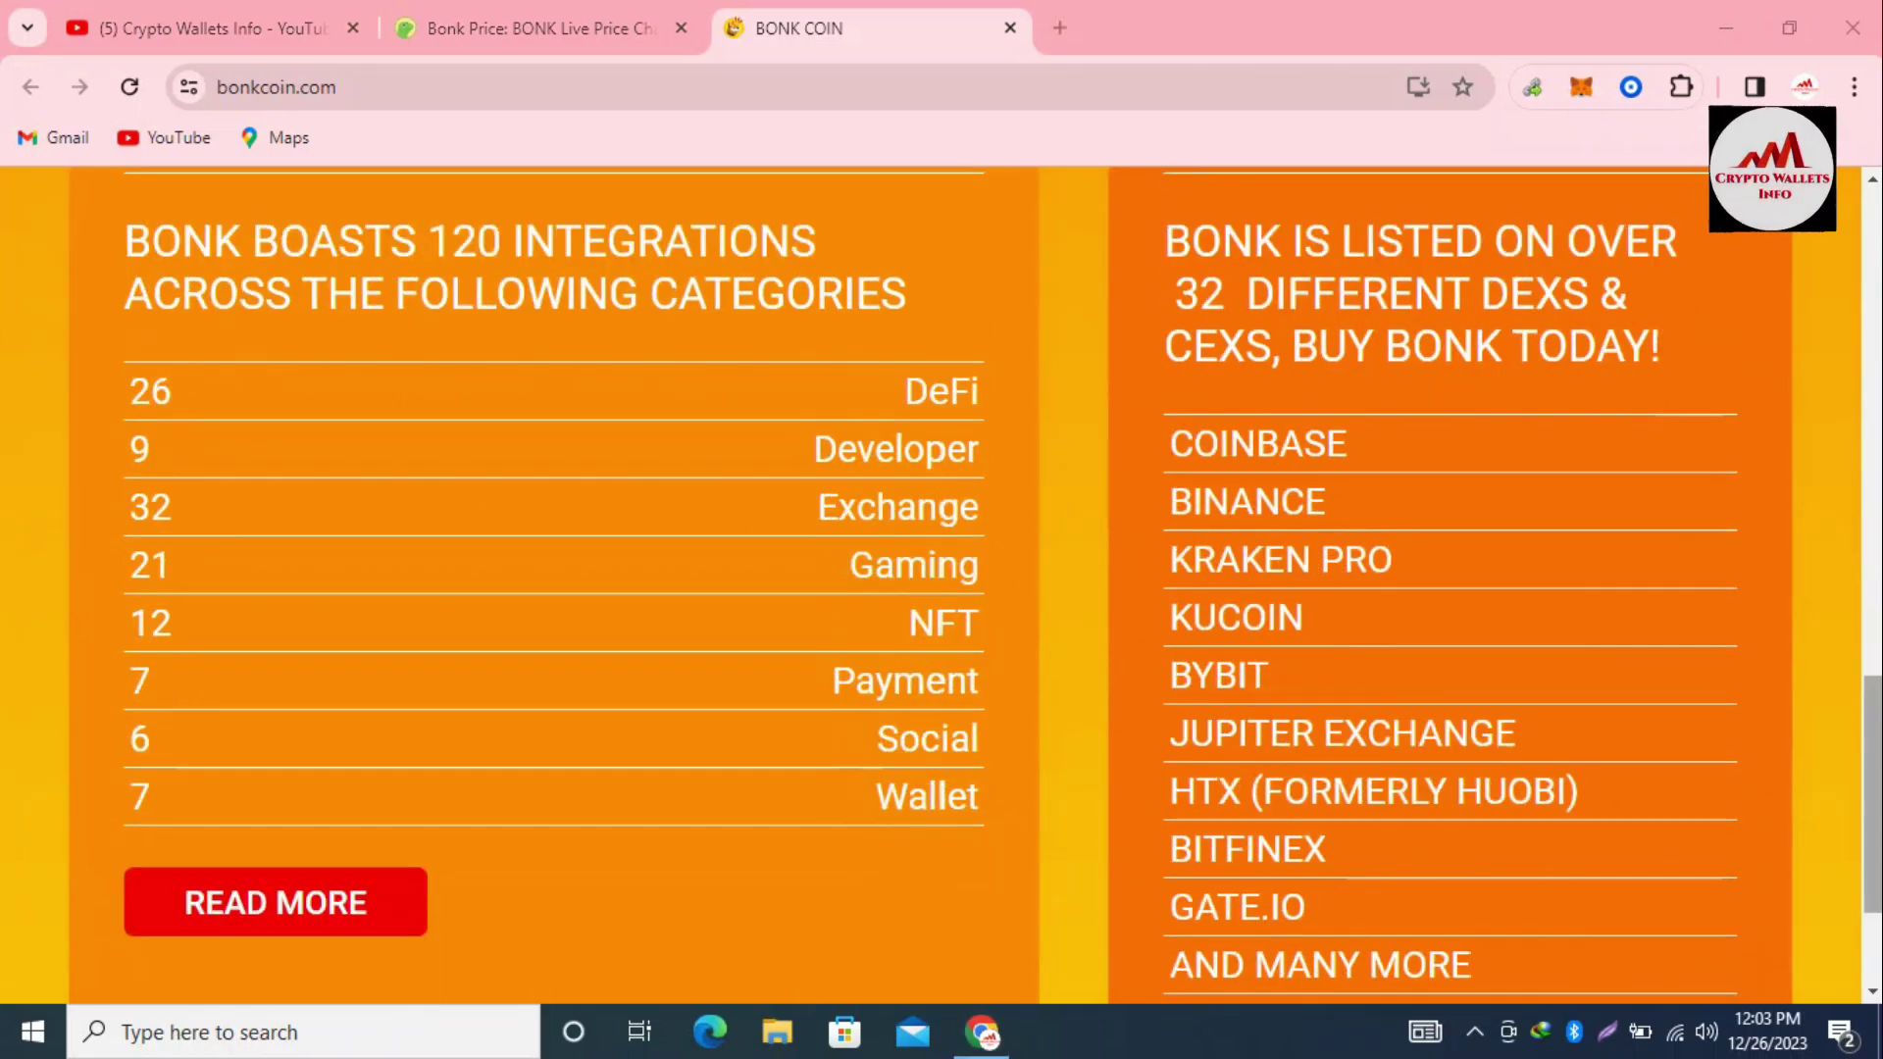
{"action": "left_click_drag", "start_coordinate": [1875, 794], "coordinate": [1876, 863]}
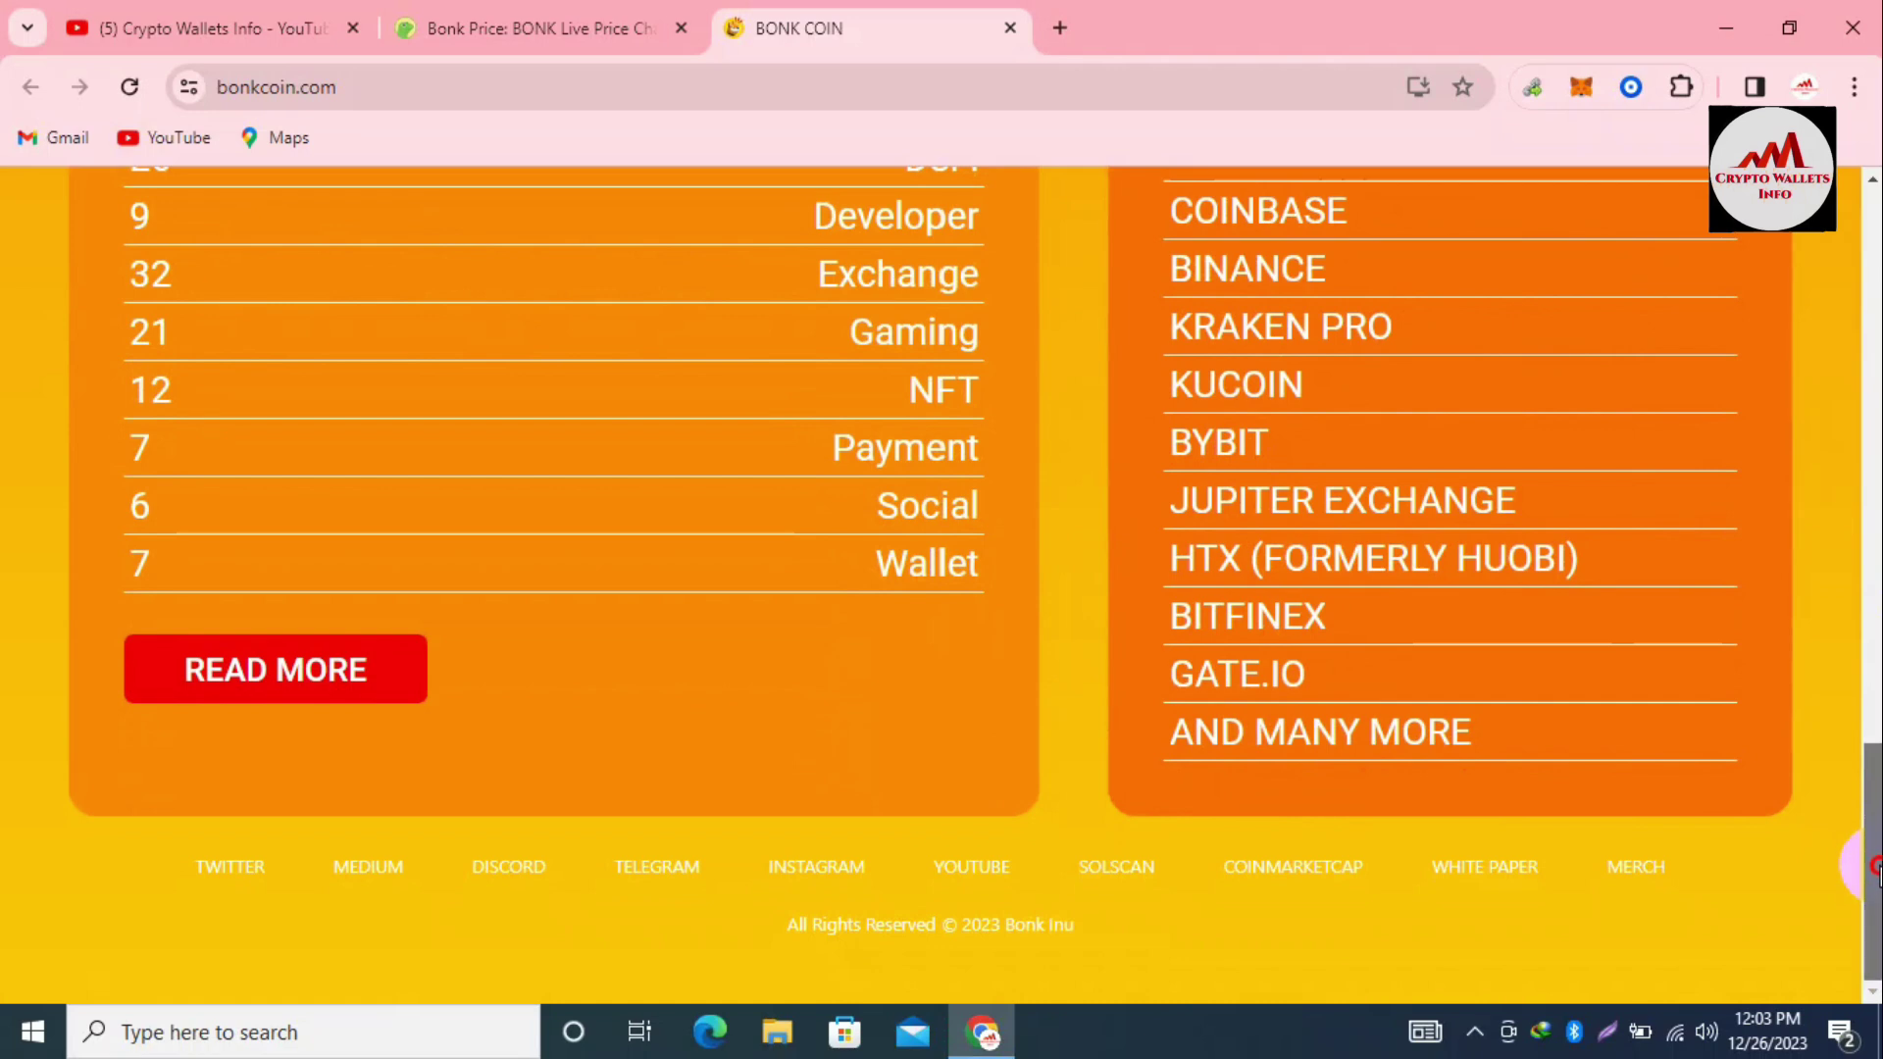
{"action": "key", "text": "Home"}
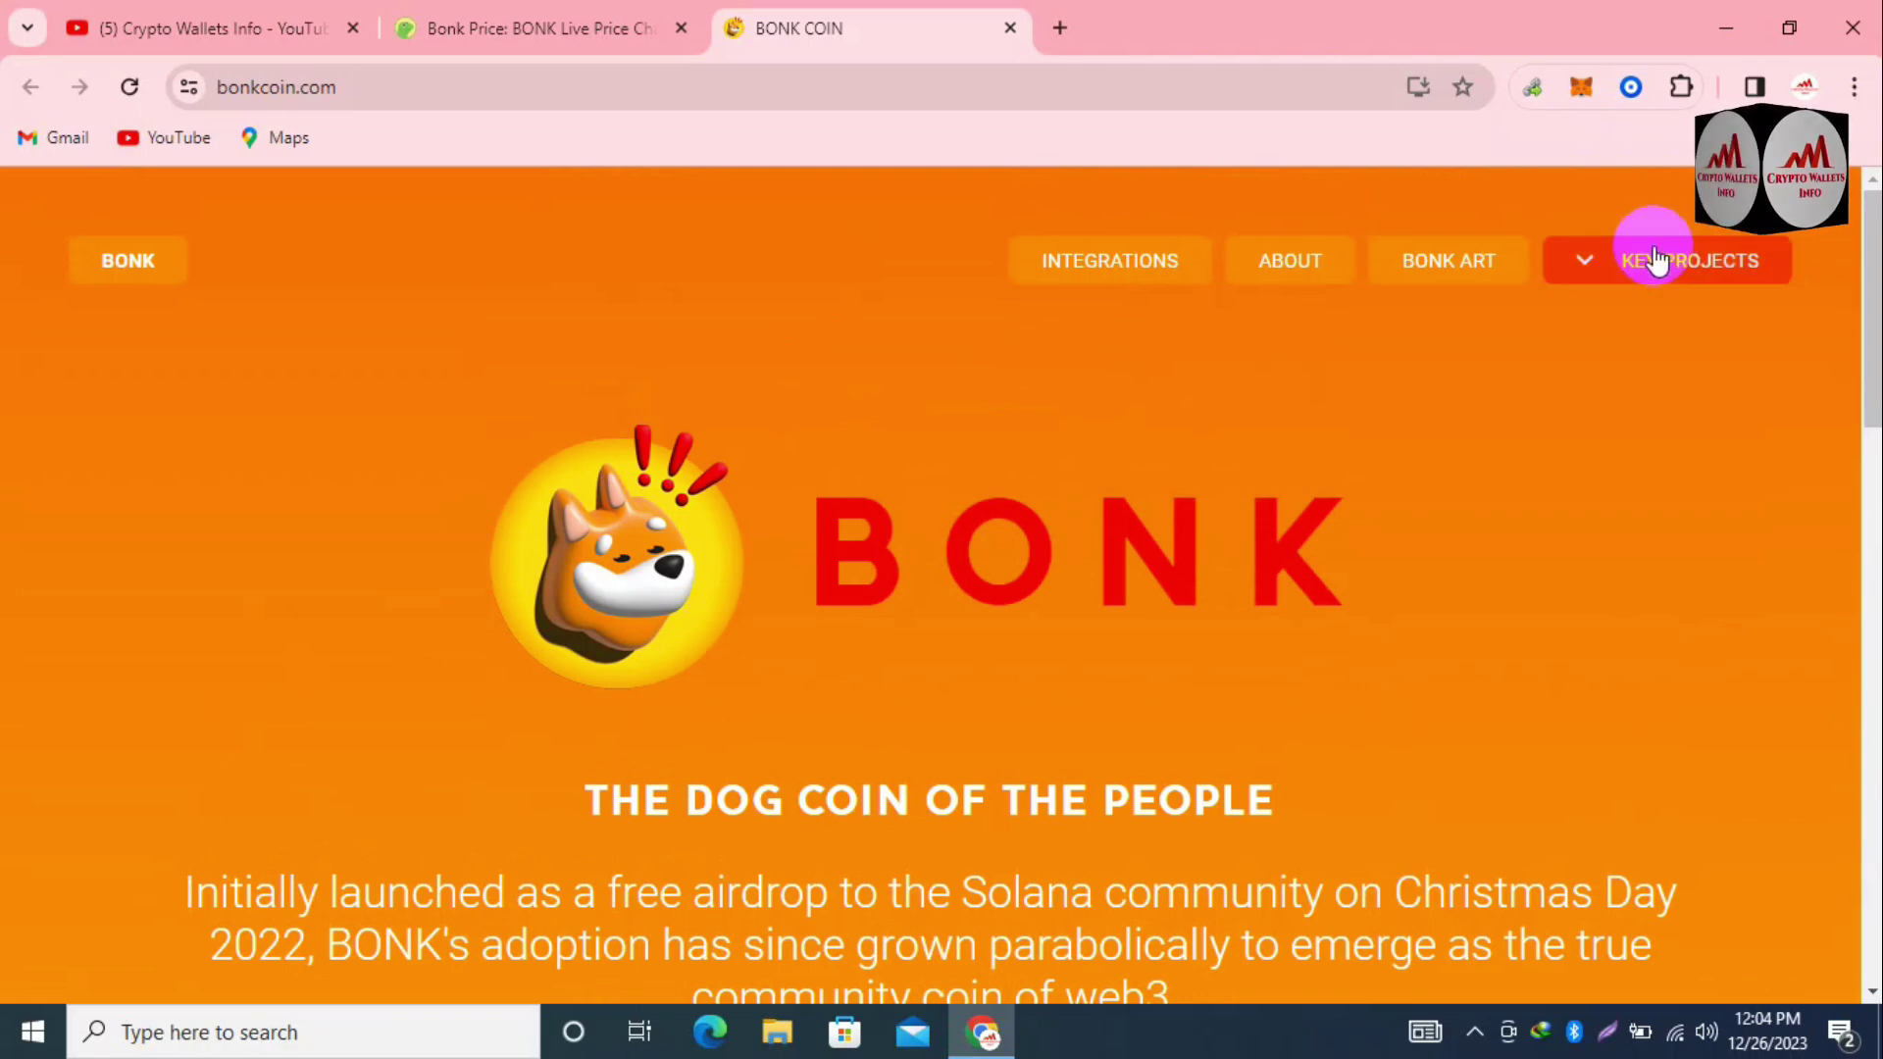
- Open BonkSwap from the Bonk site's key projects and choose MetaMask as the Solana wallet to connect
{"action": "left_click", "coordinate": [1589, 268]}
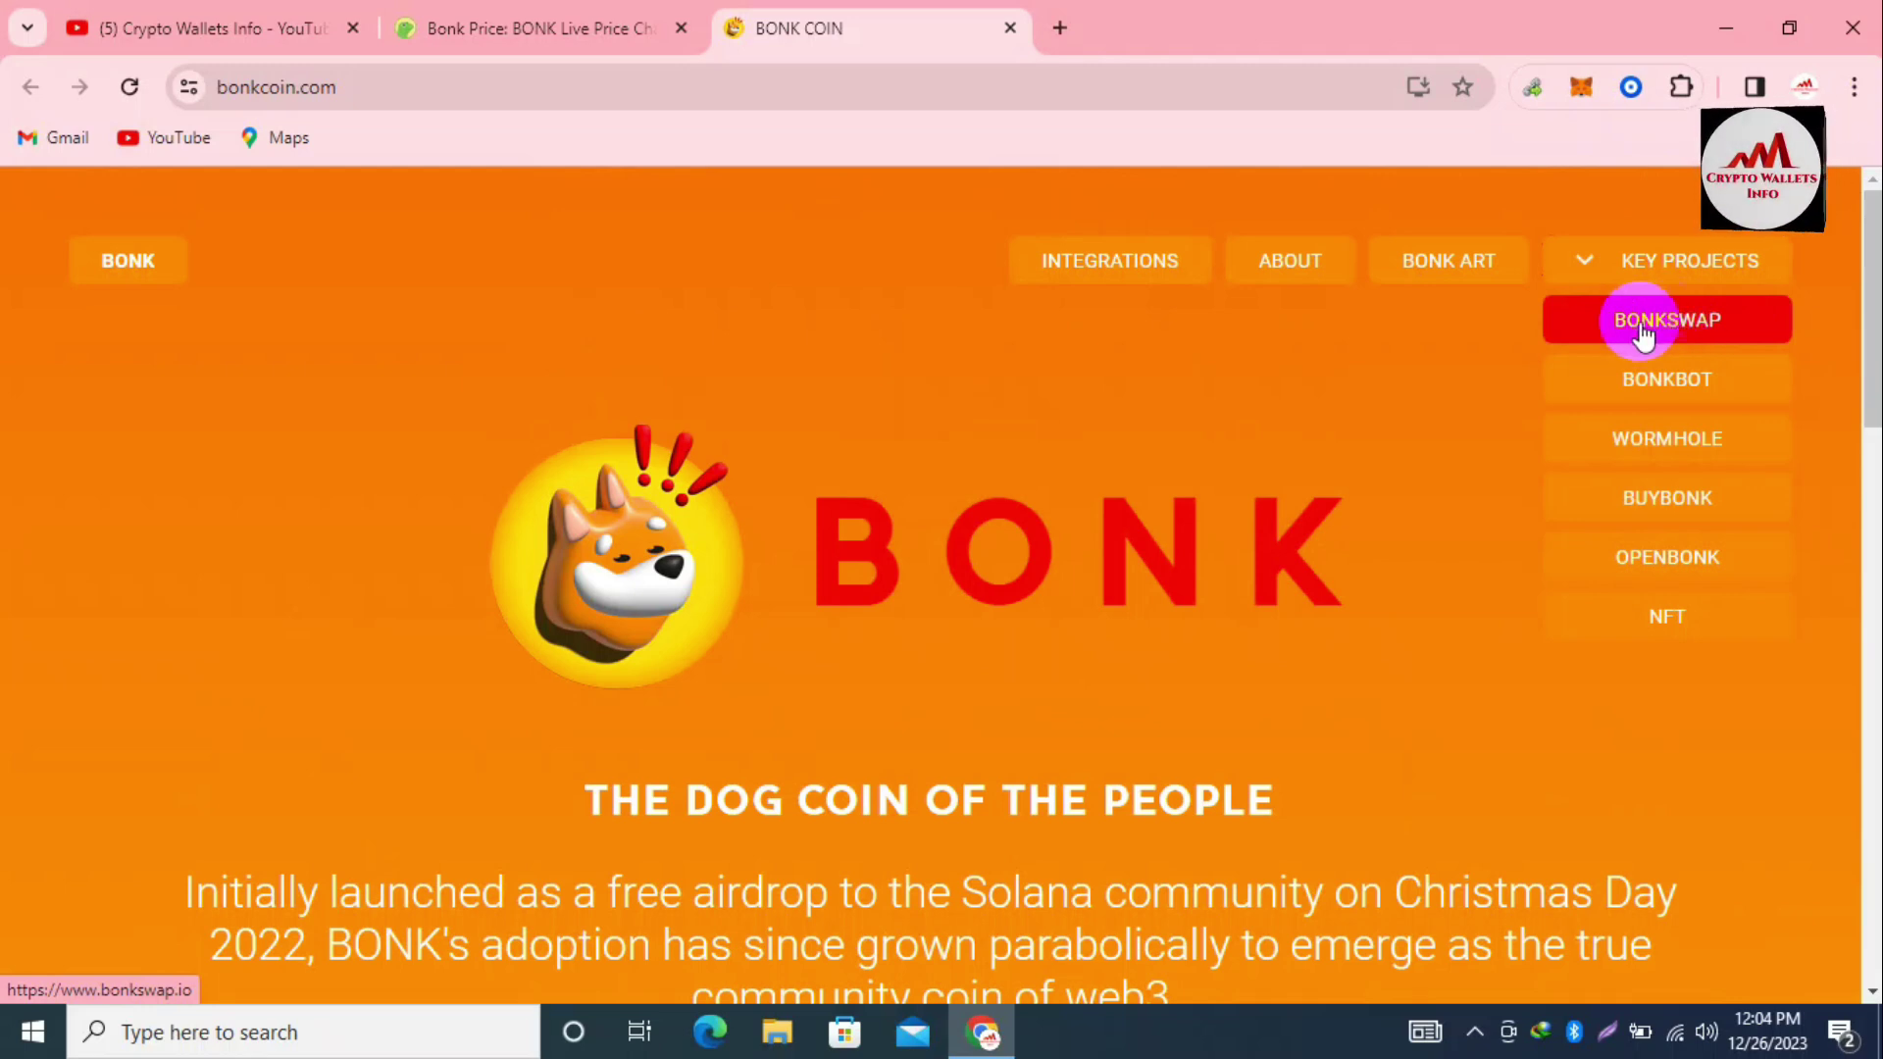
{"action": "left_click", "coordinate": [1719, 319]}
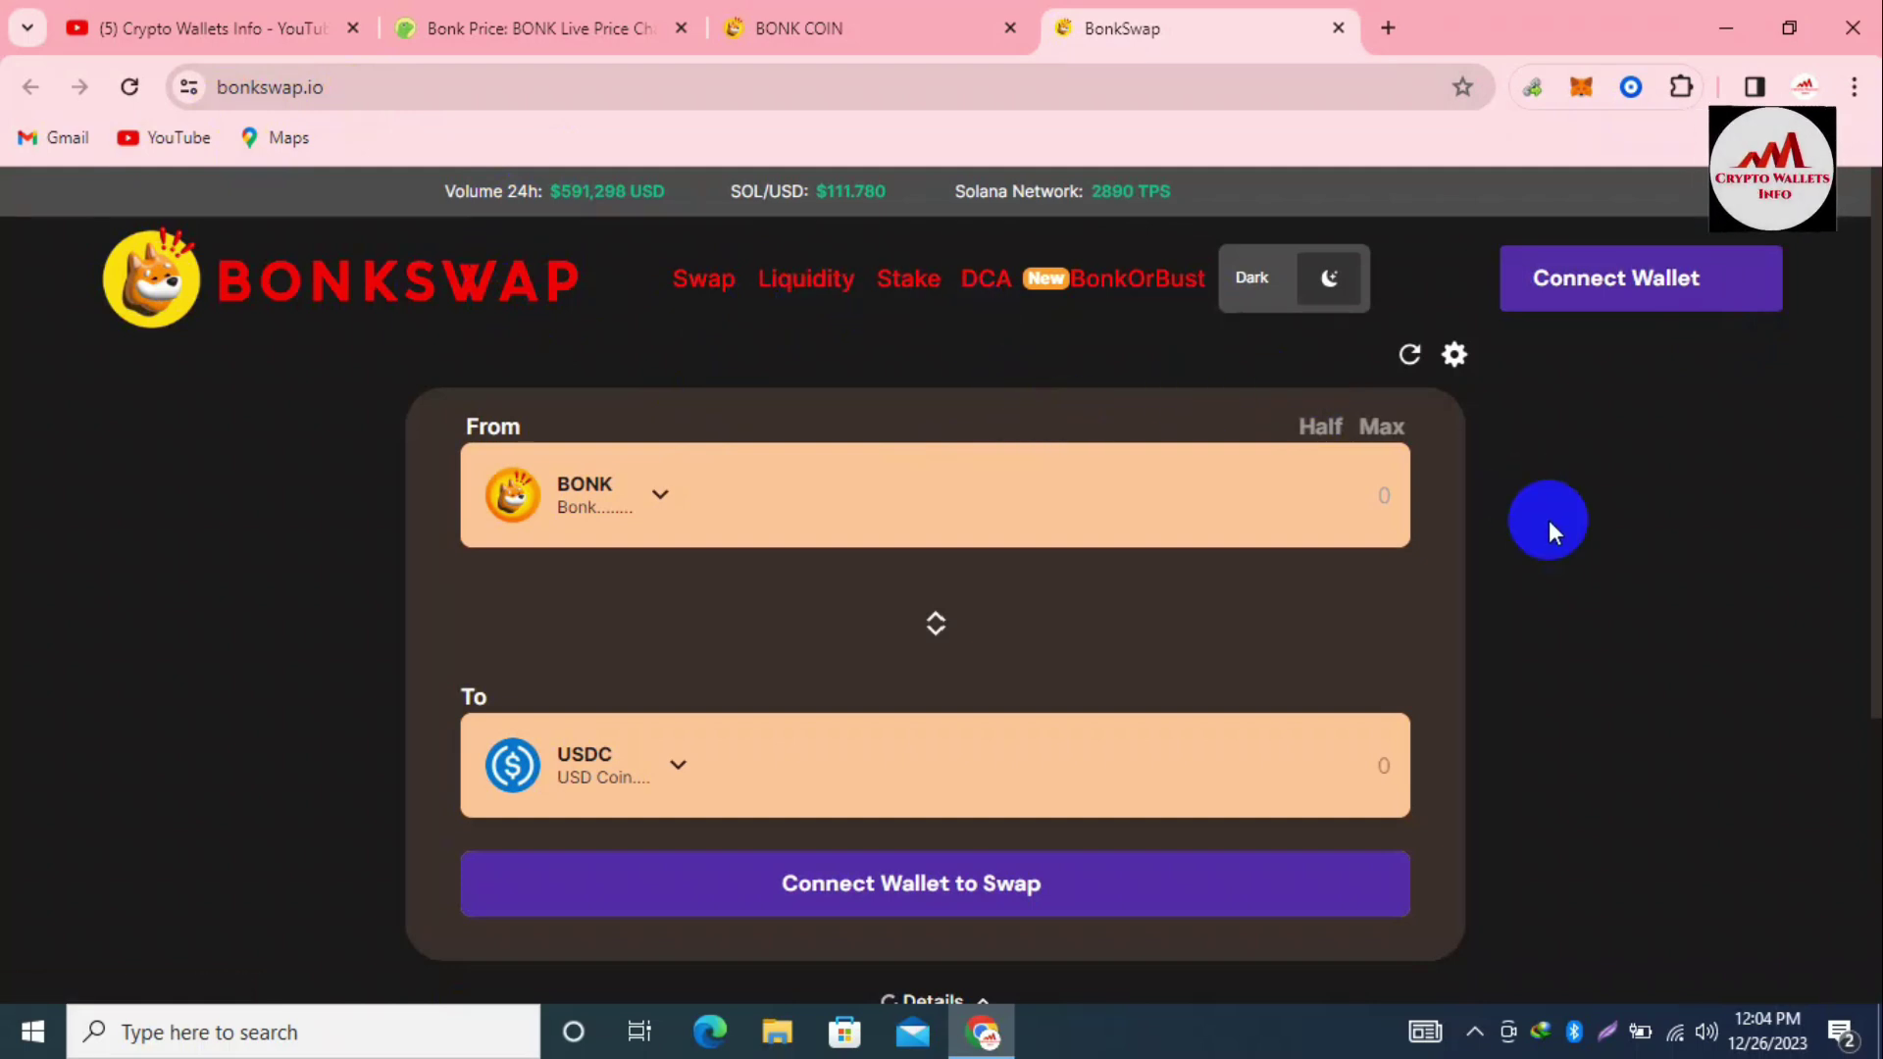
{"action": "left_click", "coordinate": [1653, 283]}
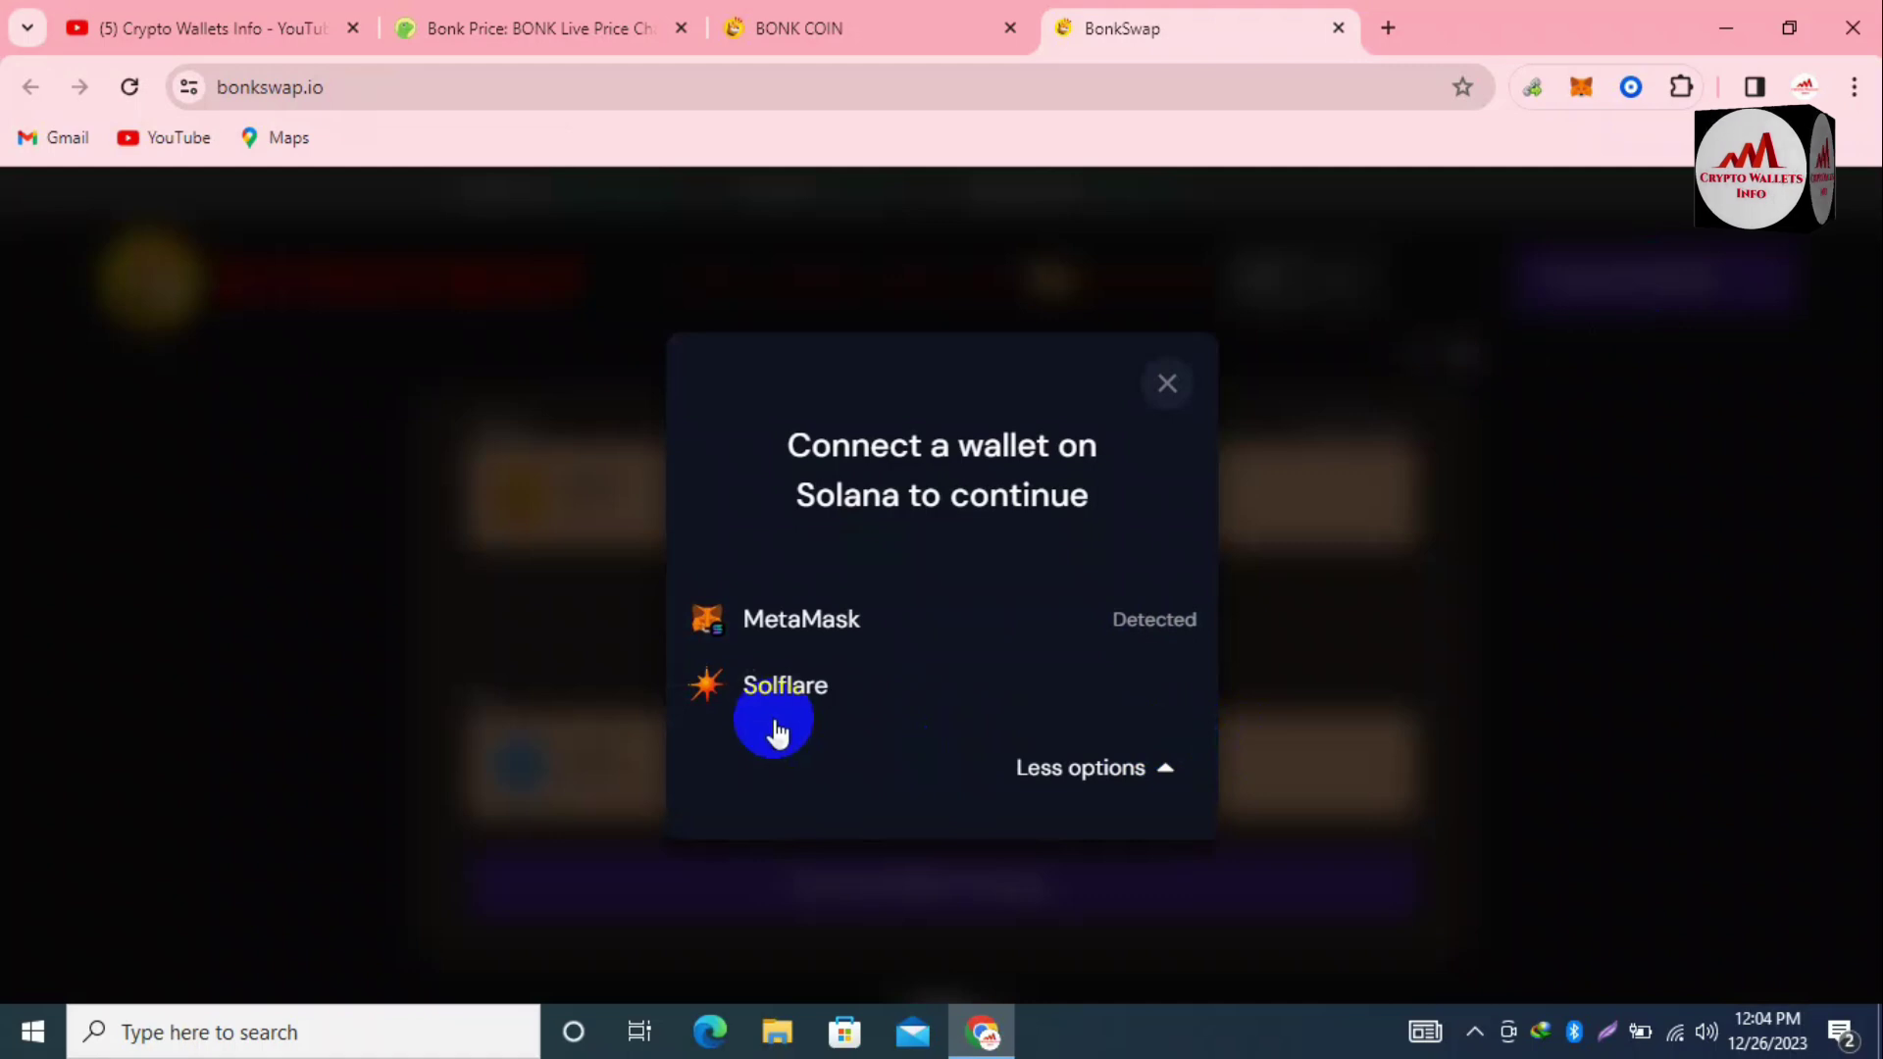
{"action": "left_click", "coordinate": [835, 613]}
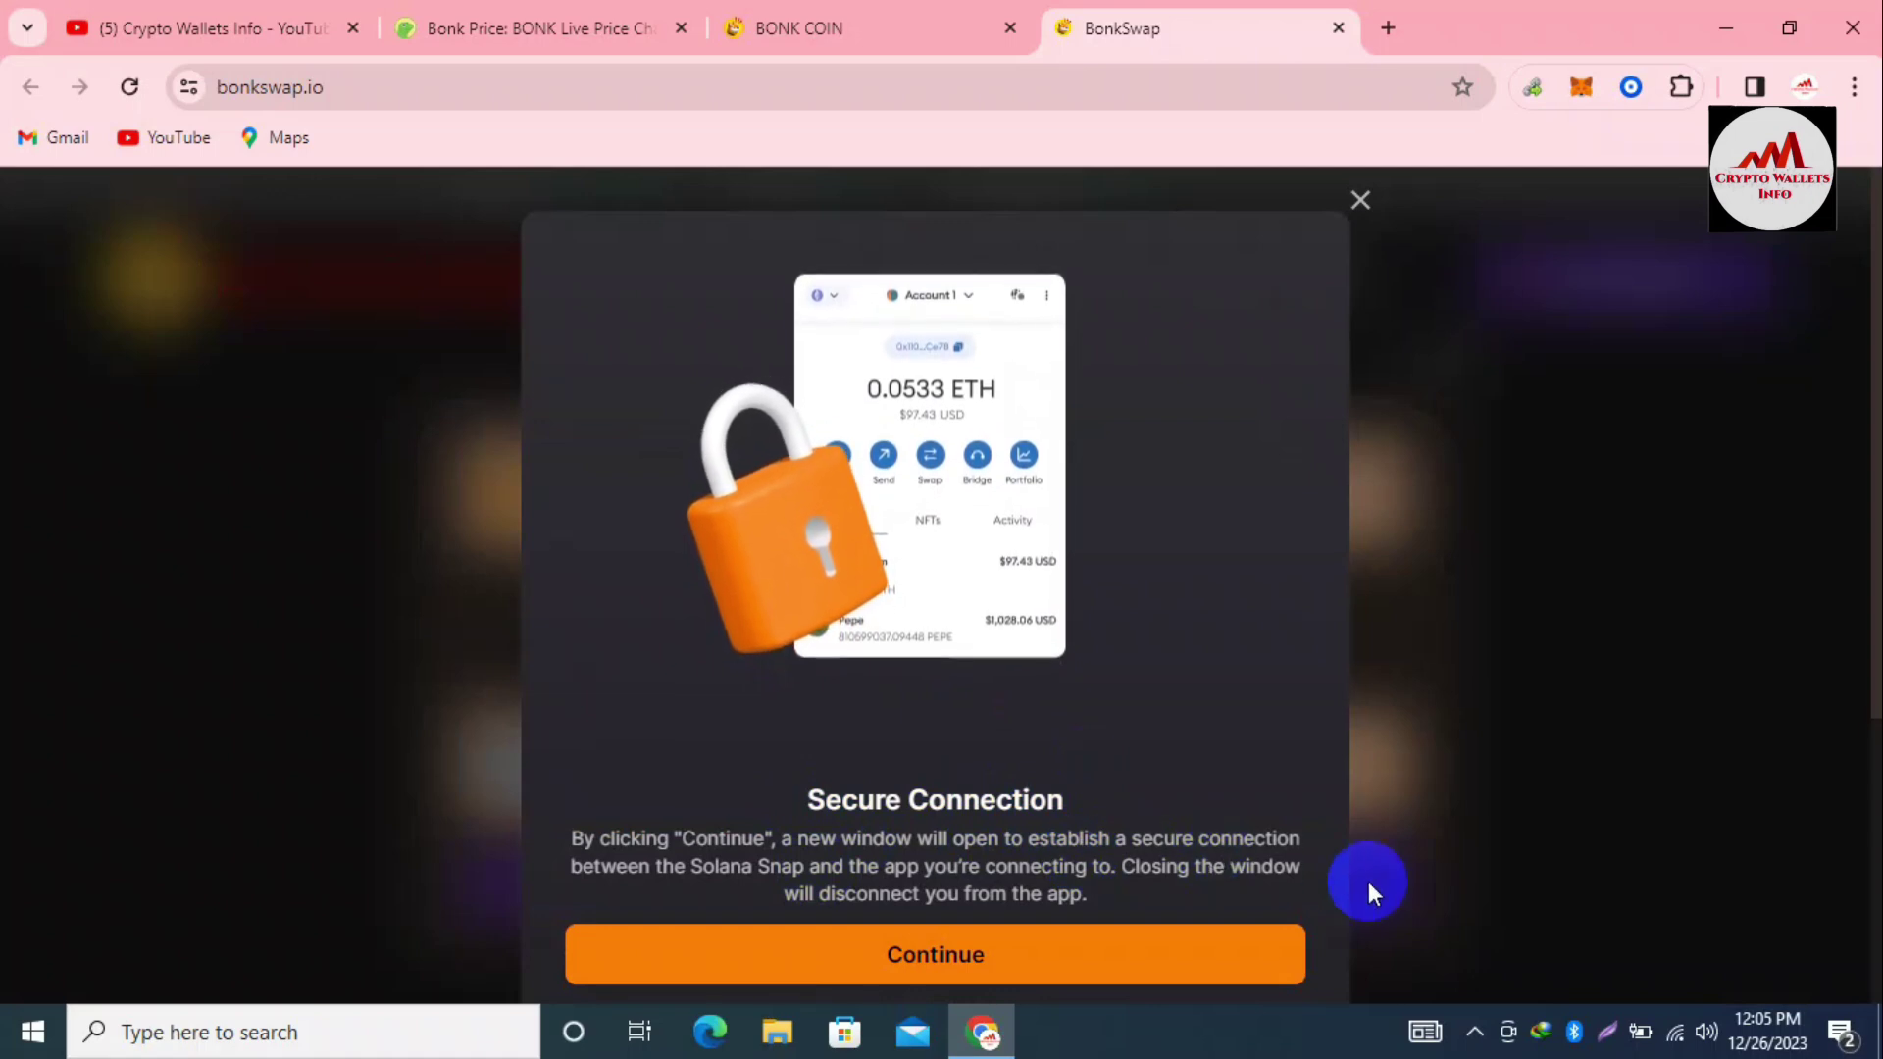
- Proceed with the secure connection and begin the Solana Snap onboarding on the Solflare website
{"action": "left_click", "coordinate": [987, 959]}
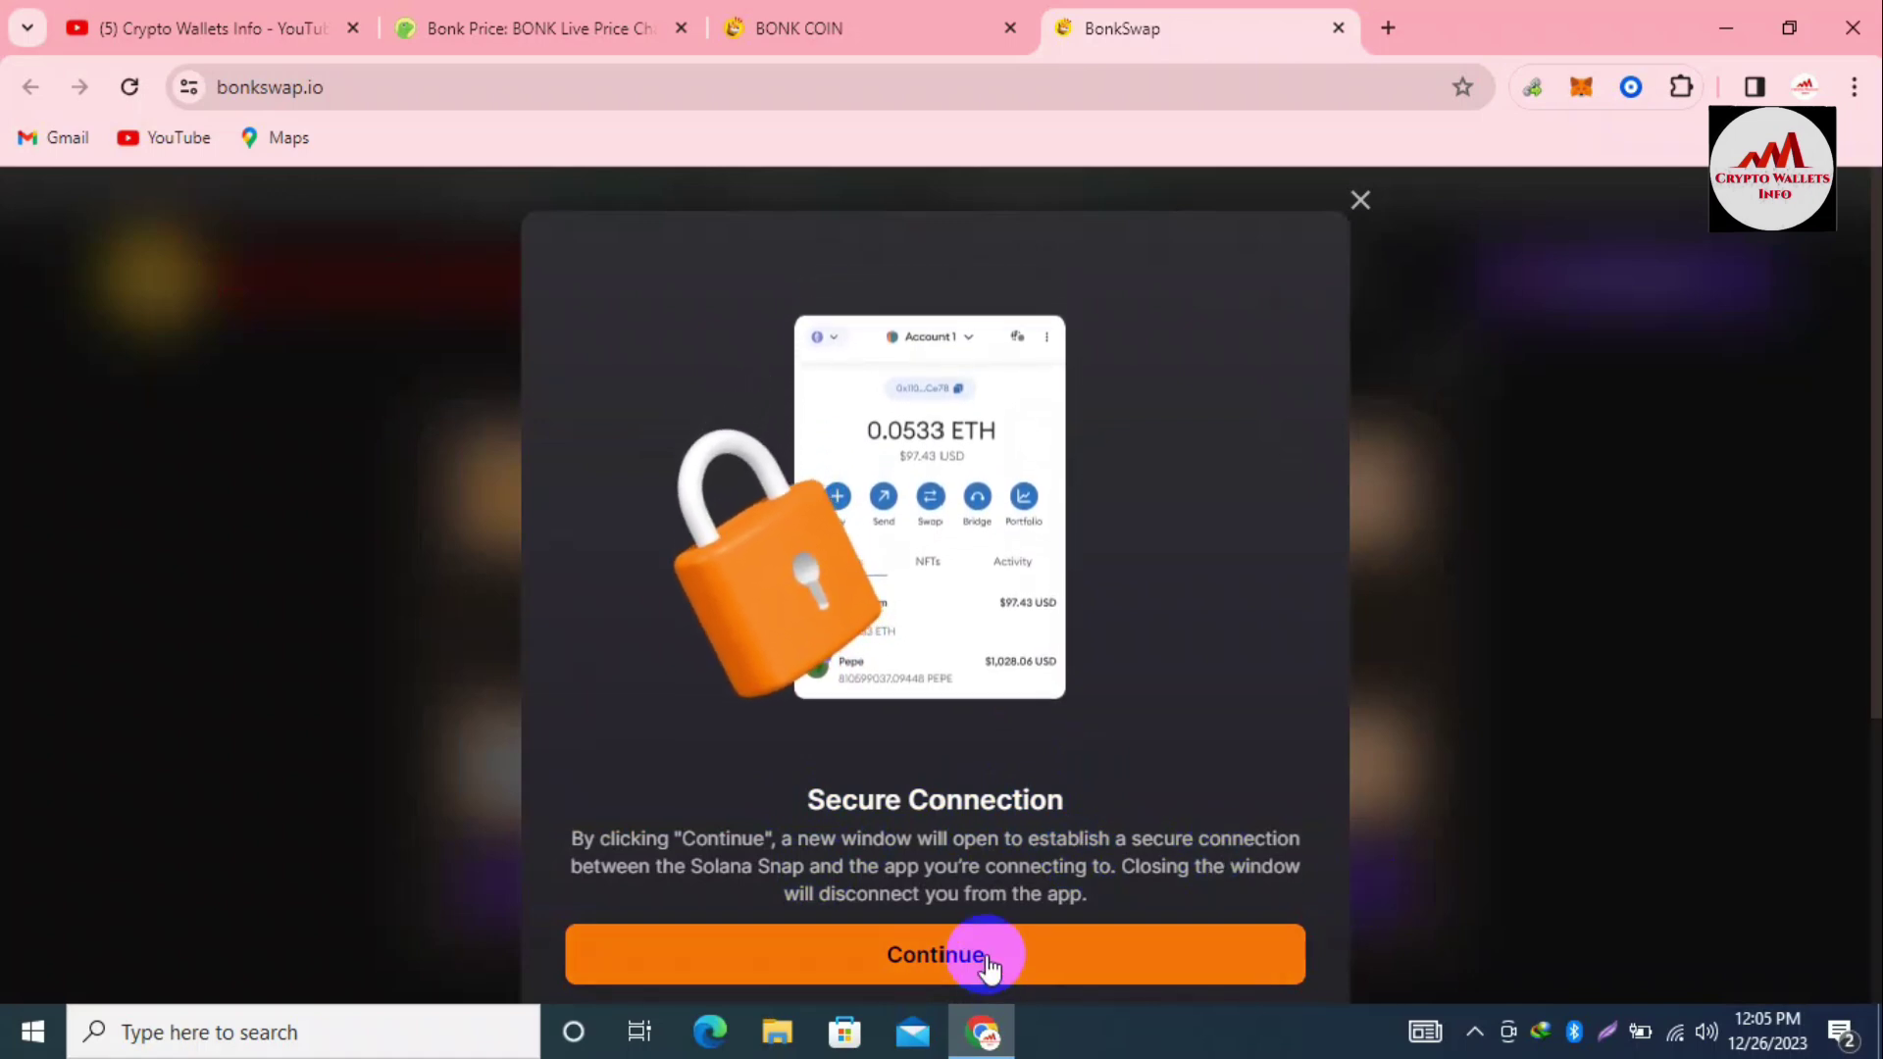
{"action": "left_click", "coordinate": [902, 954]}
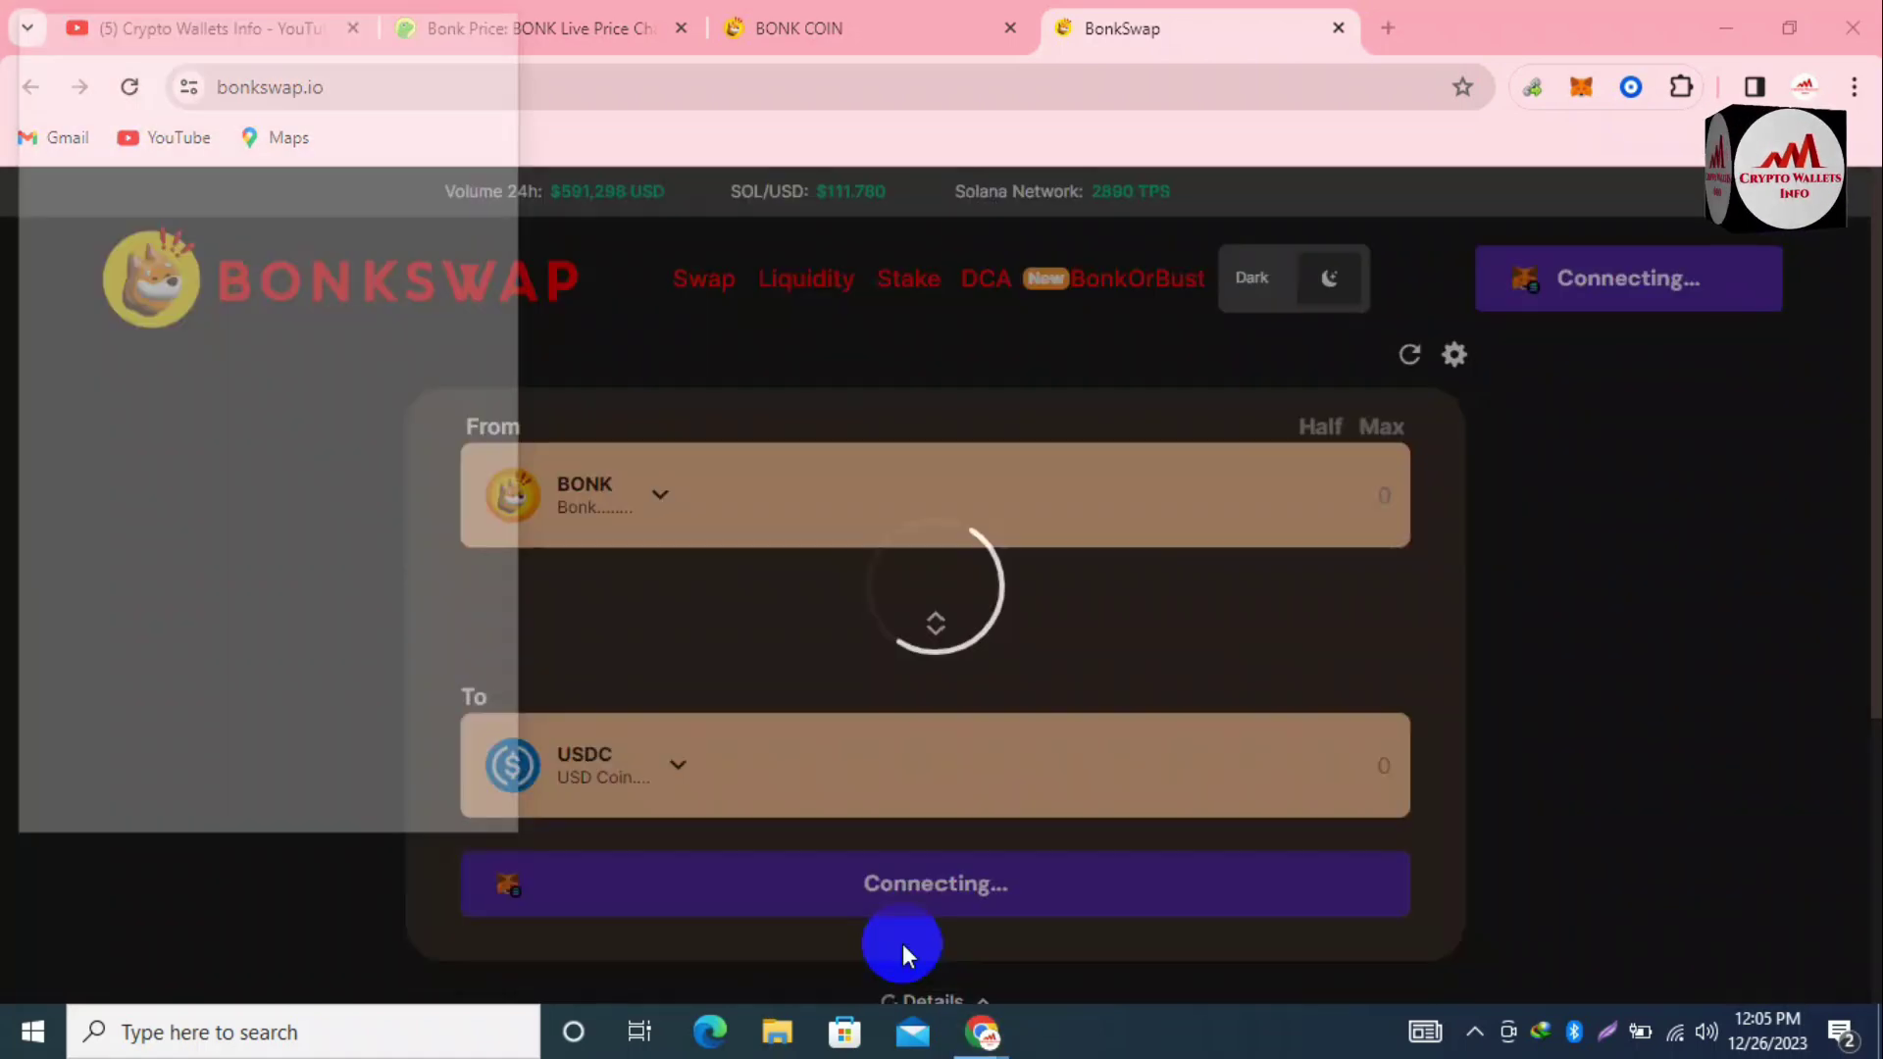
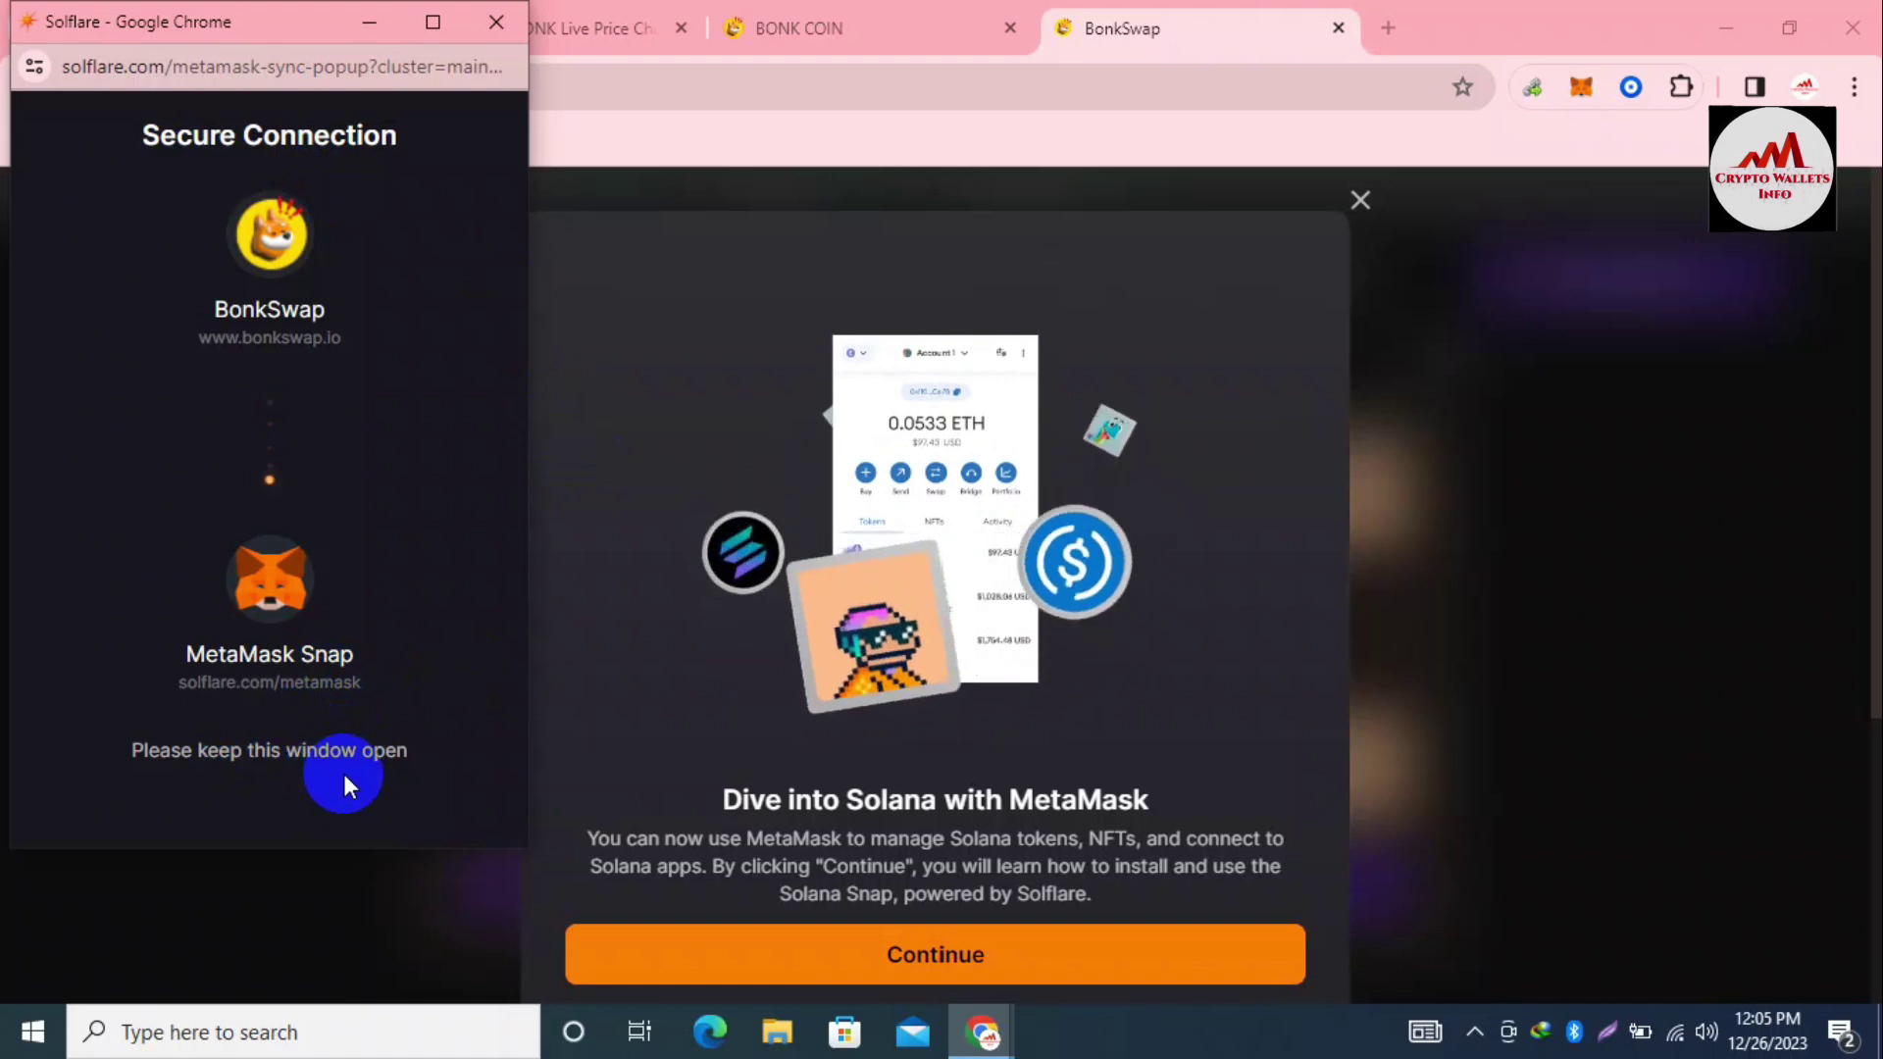
{"action": "left_click", "coordinate": [1004, 956]}
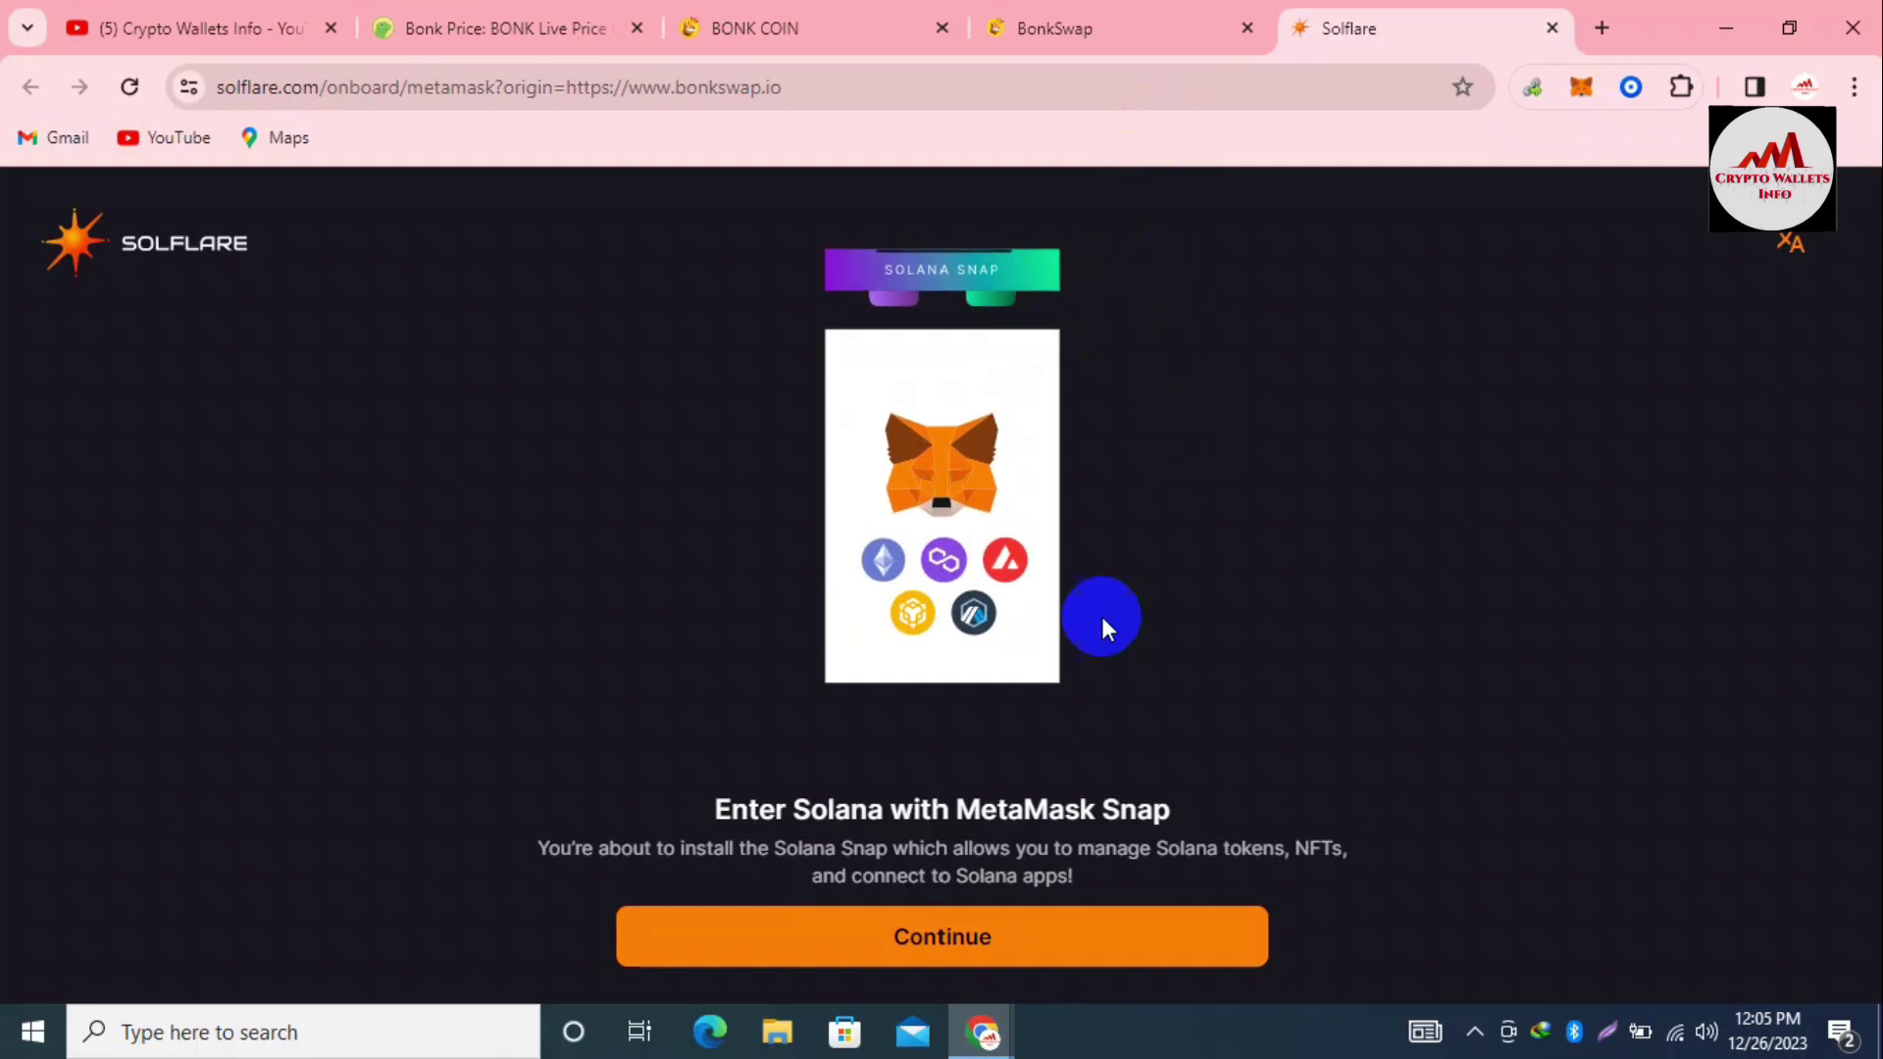
{"action": "left_click", "coordinate": [943, 940]}
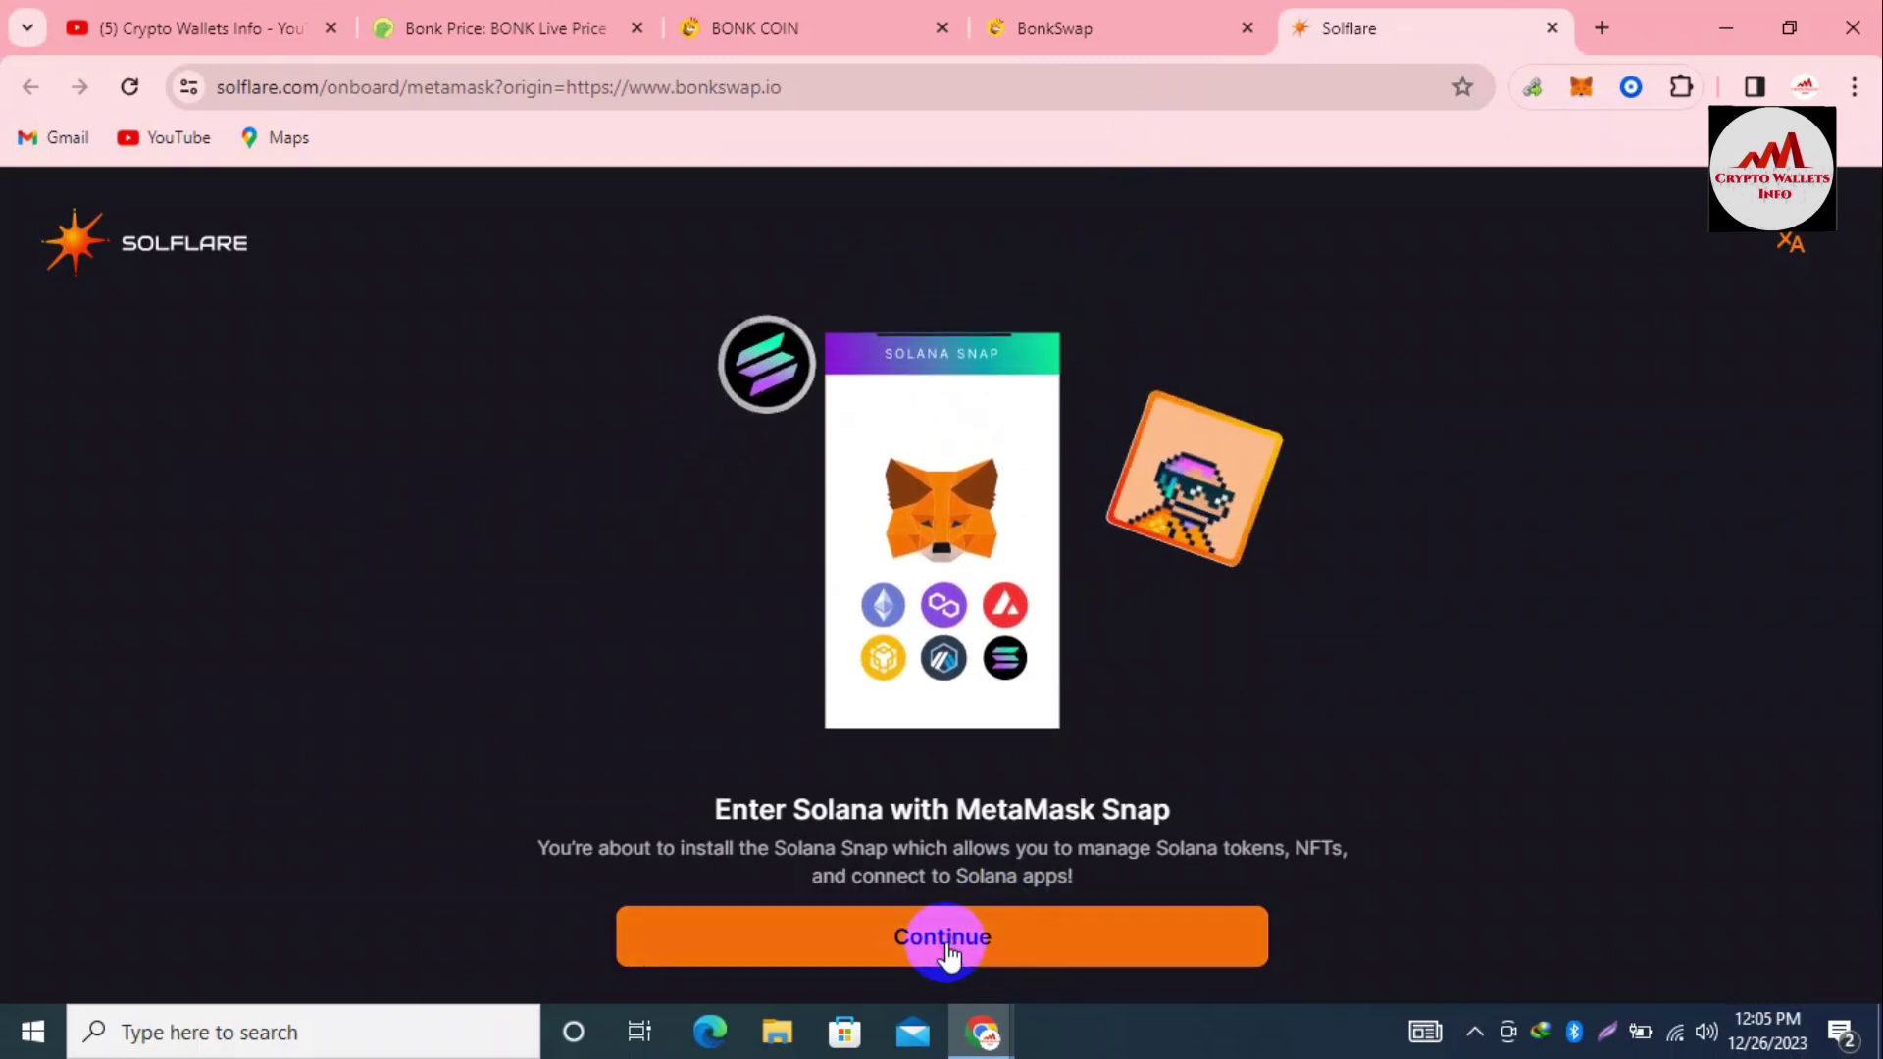
- Check the Snap installation status on BonkSwap and bring up the Solflare secure connection window
{"action": "left_click", "coordinate": [1087, 5]}
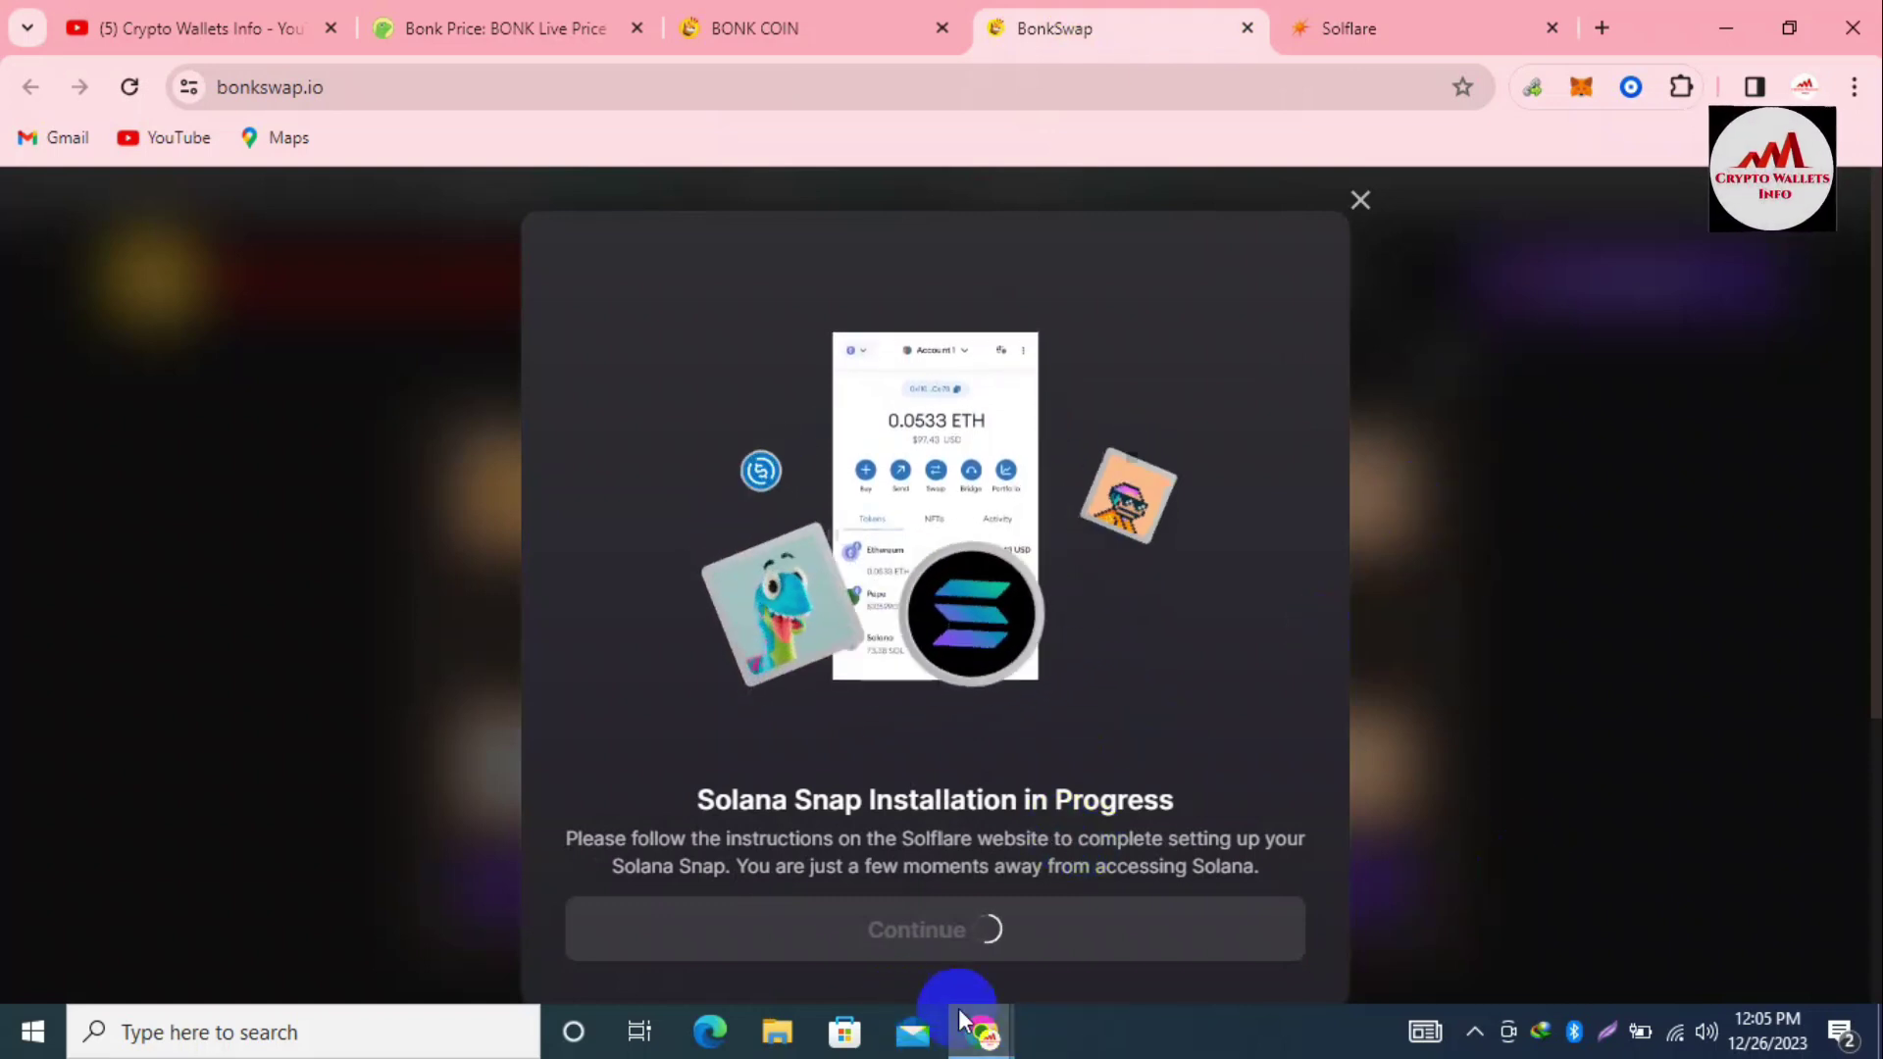
{"action": "mouse_move", "coordinate": [976, 1025]}
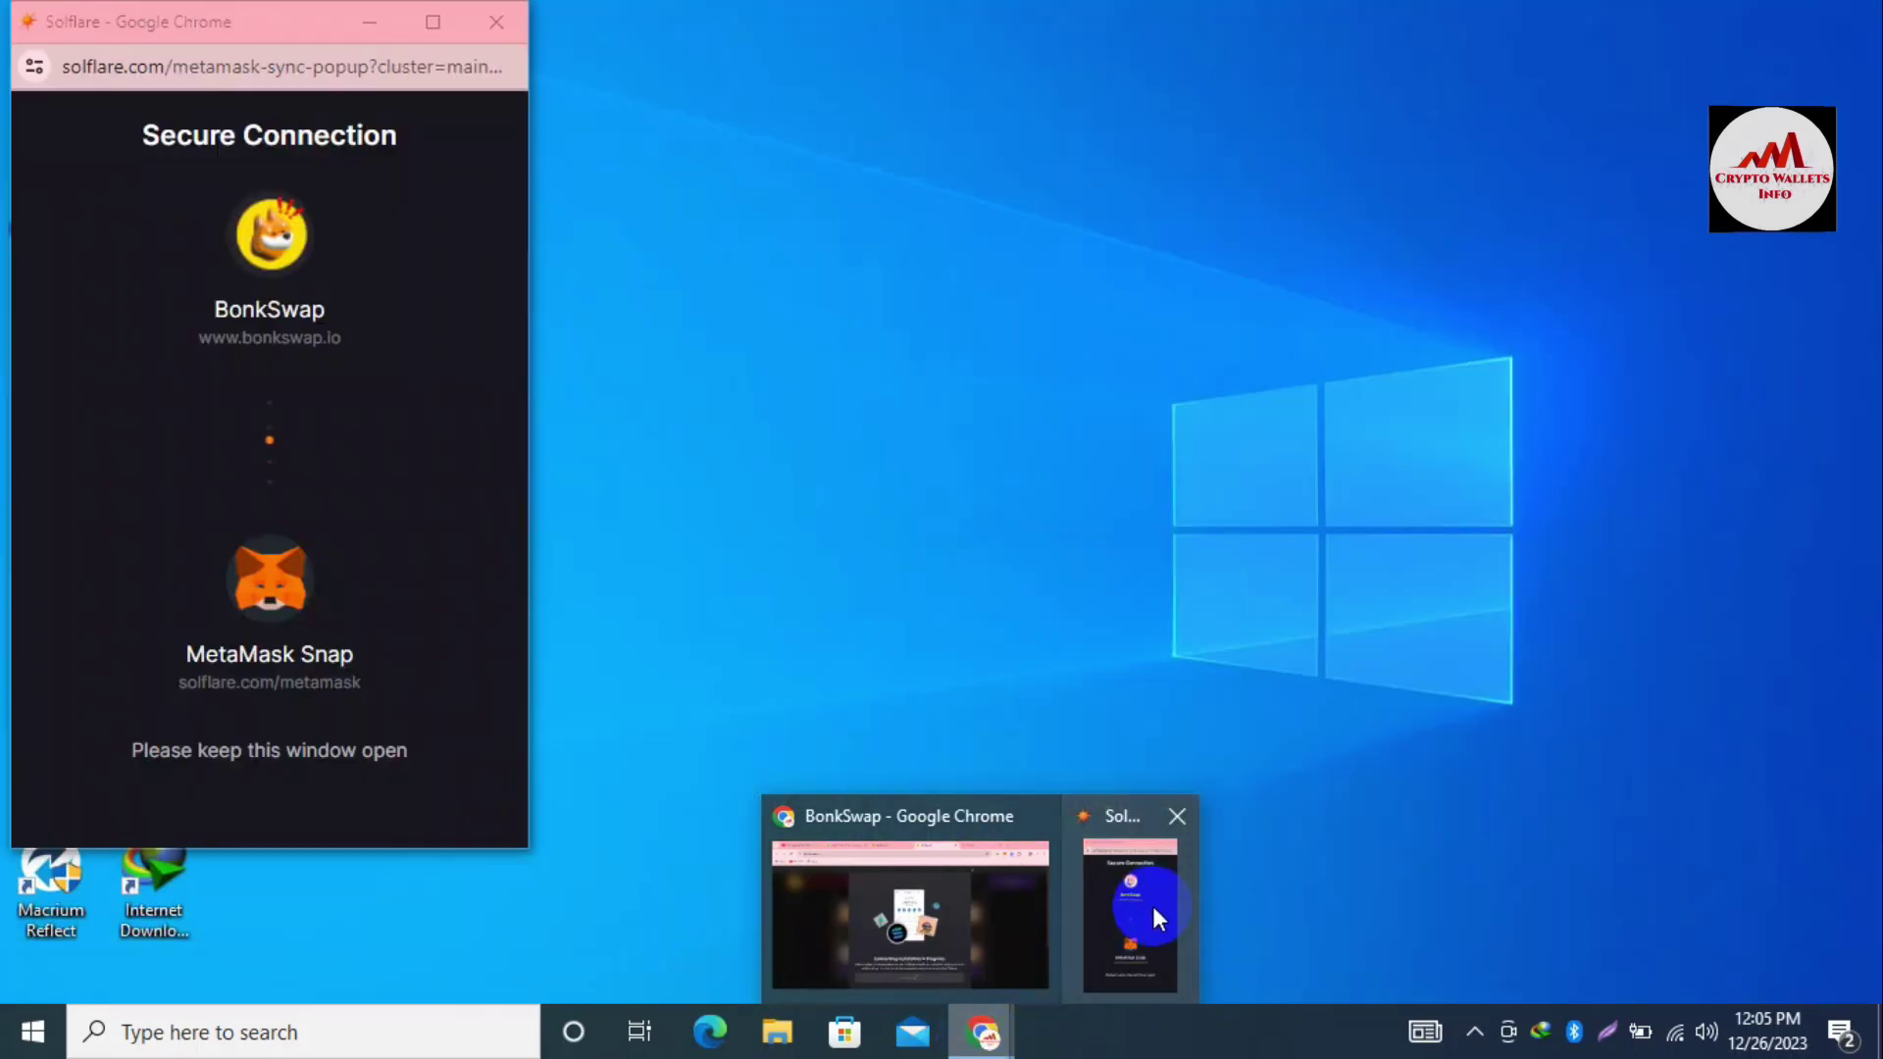
{"action": "left_click", "coordinate": [1152, 906]}
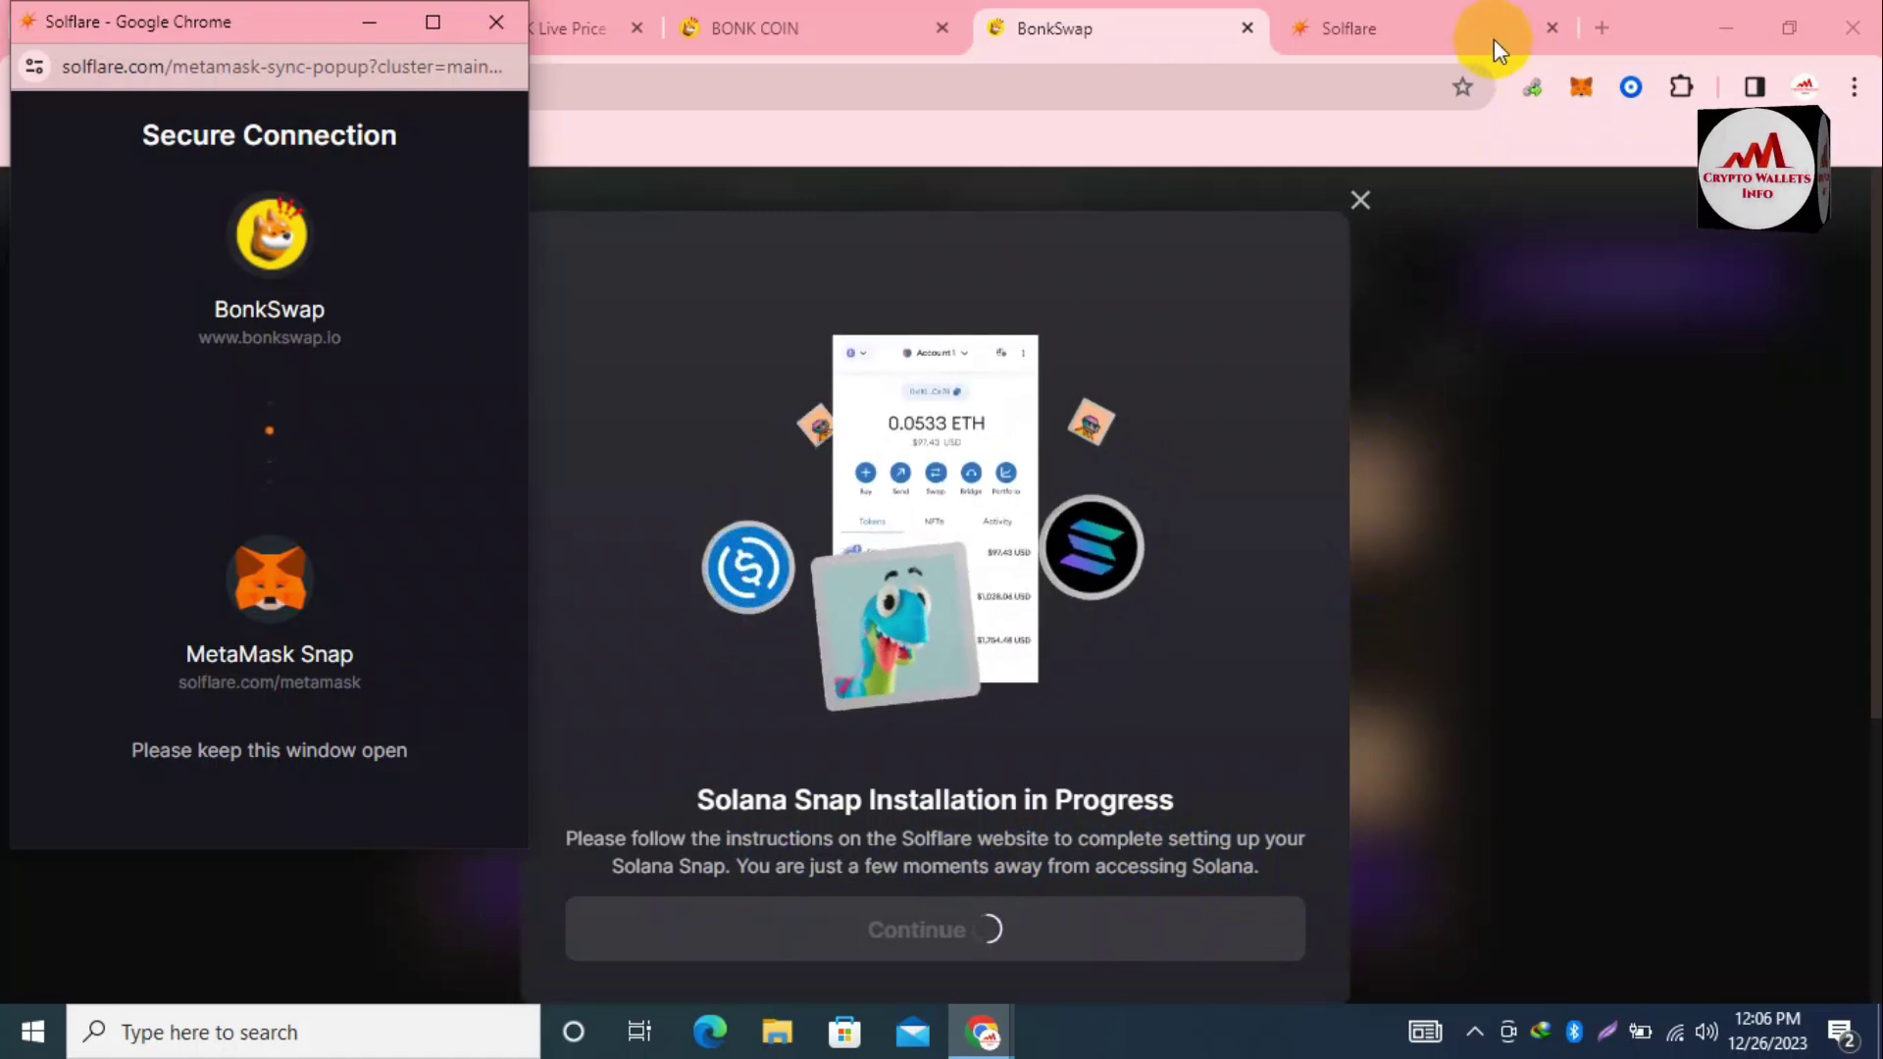
- Return to the Solflare onboarding page, go through its introduction screens and start connecting to MetaMask
{"action": "left_click", "coordinate": [1375, 16]}
{"action": "left_click", "coordinate": [1109, 957]}
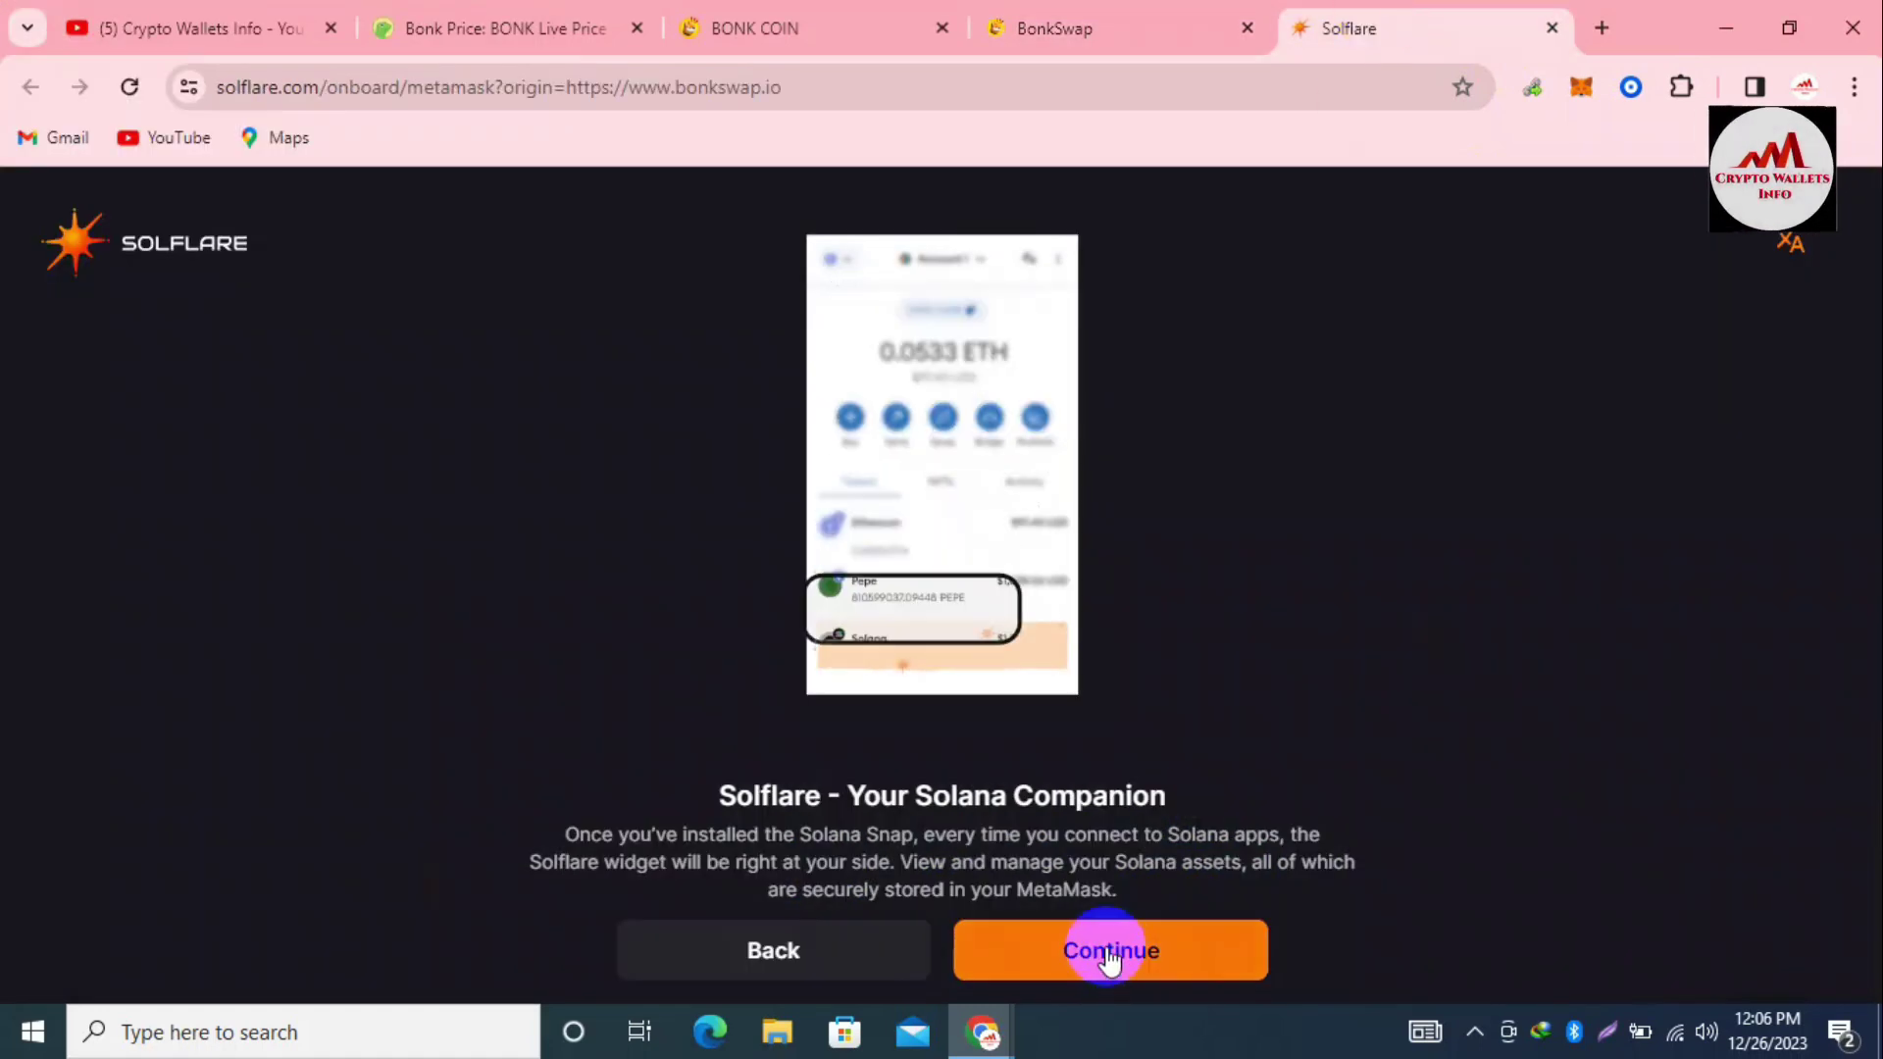
{"action": "left_click", "coordinate": [1110, 956]}
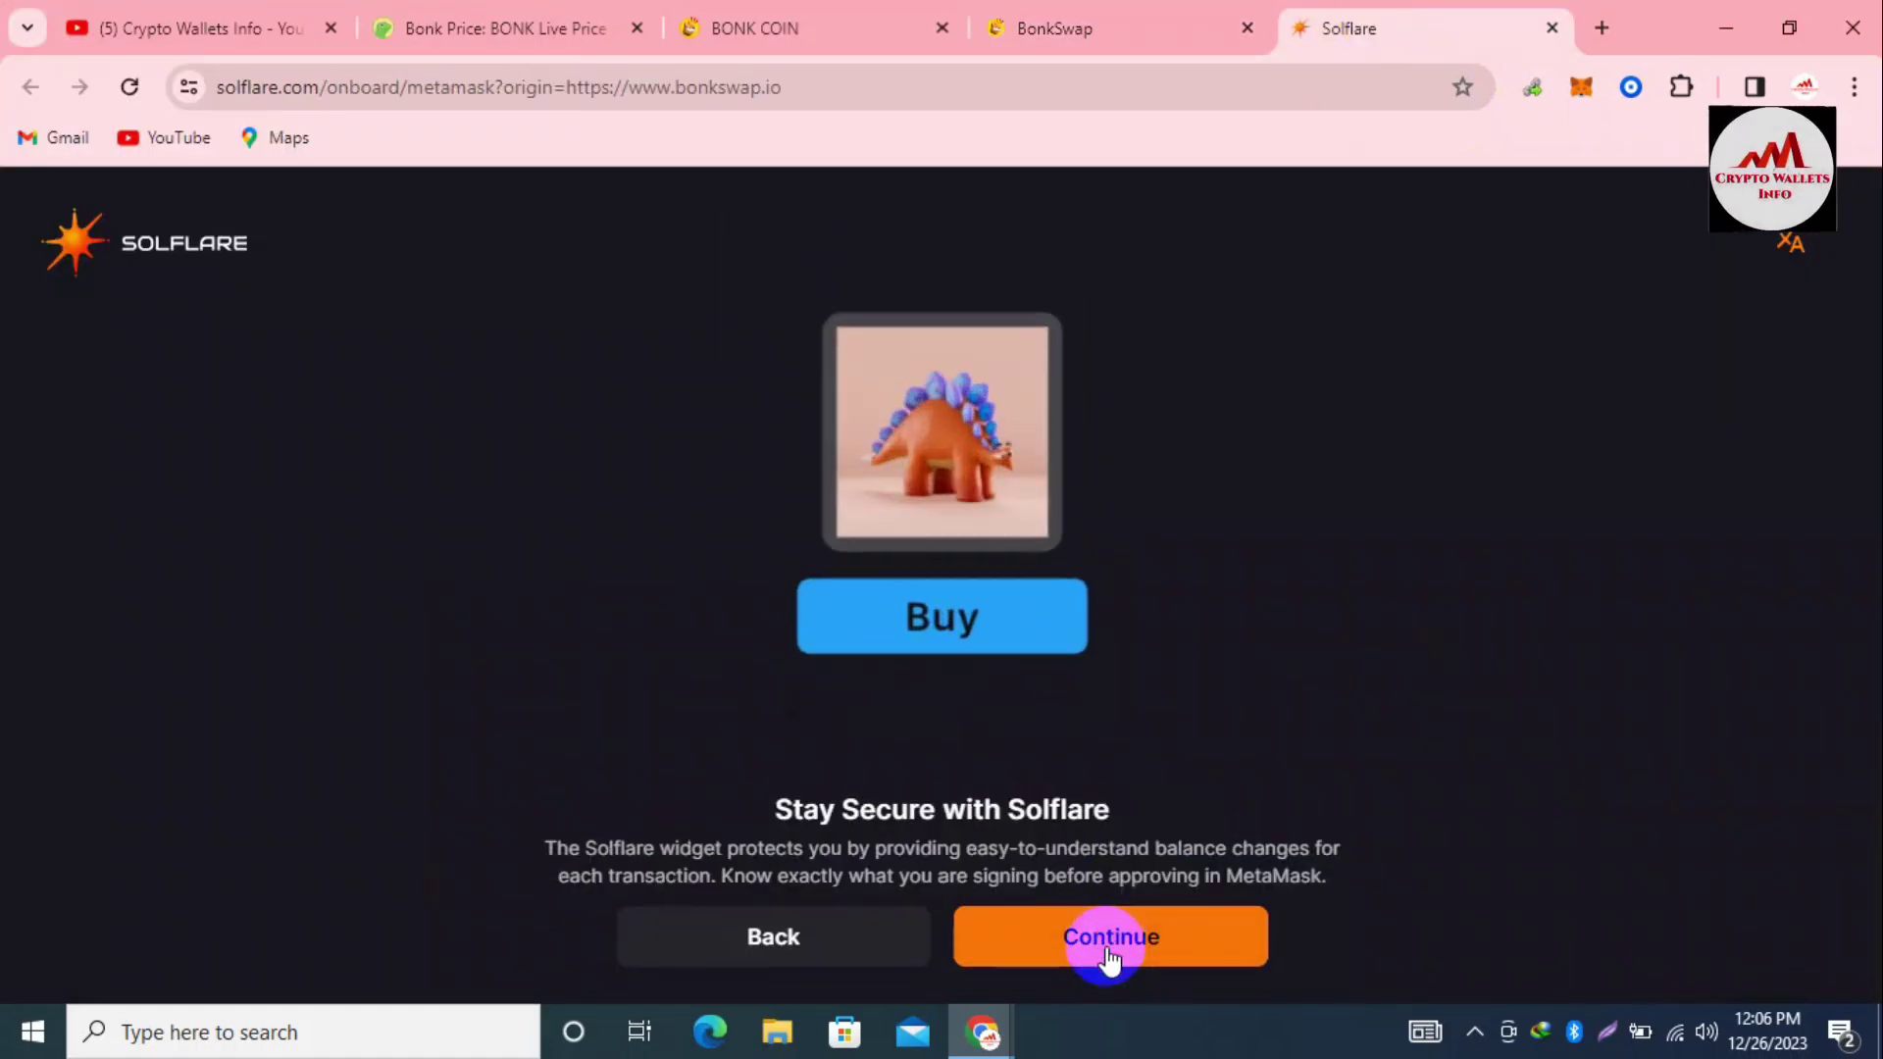
{"action": "left_click", "coordinate": [1109, 956]}
{"action": "left_click", "coordinate": [1108, 955]}
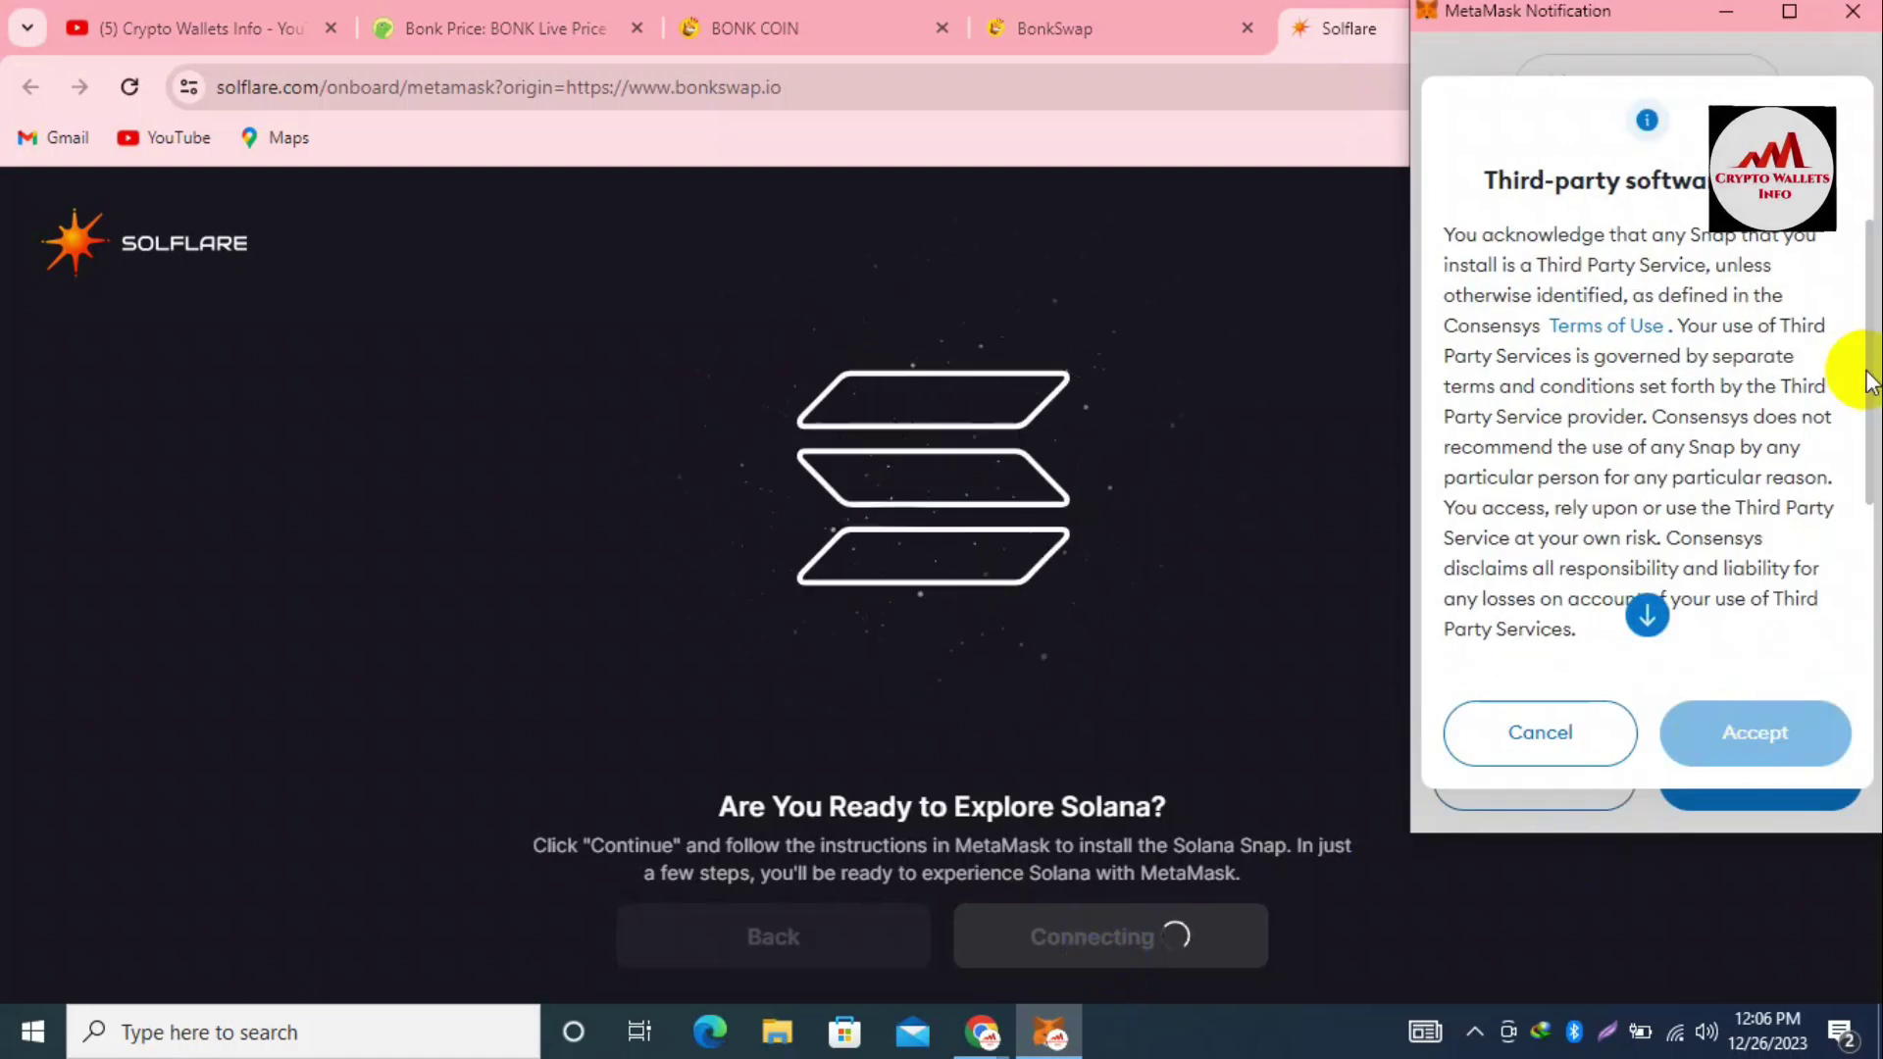
- Read and accept MetaMask's third-party software notice and approve the connection to the Solana Wallet snap
{"action": "left_click_drag", "start_coordinate": [1875, 387], "coordinate": [1876, 559]}
{"action": "left_click", "coordinate": [1748, 733]}
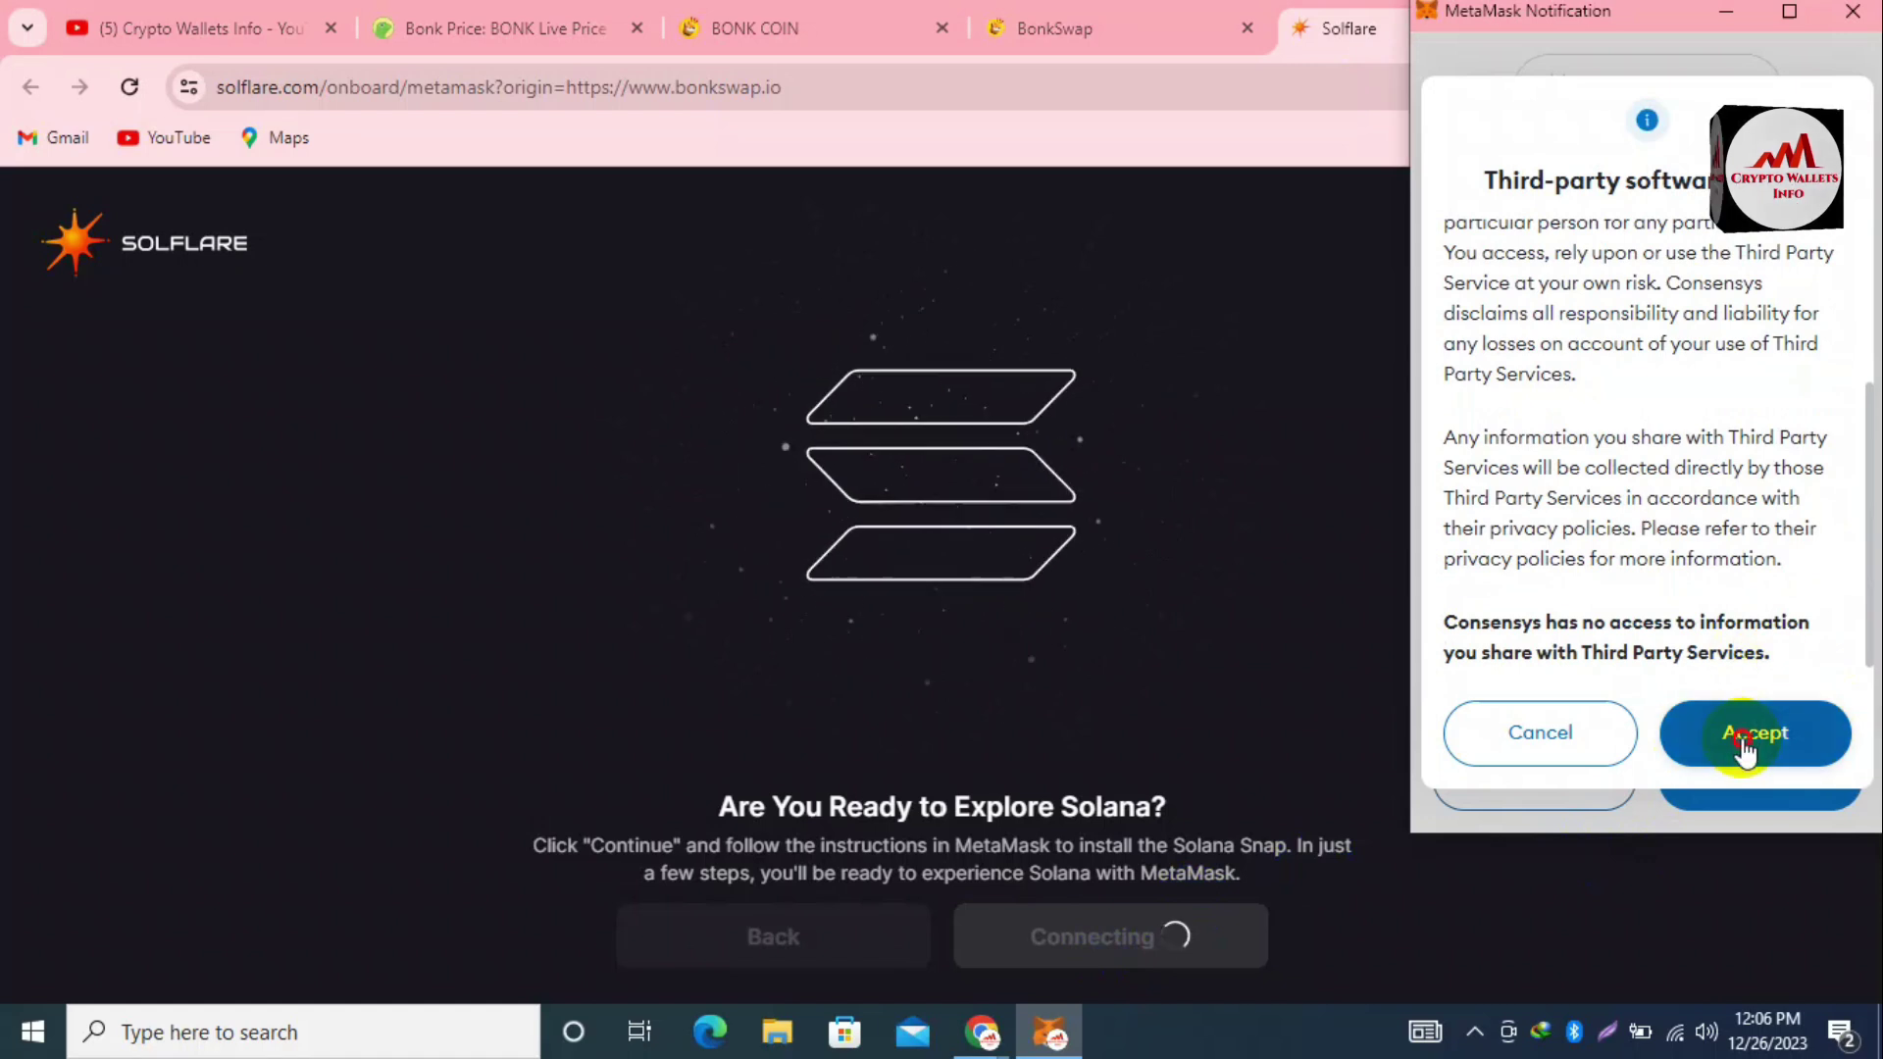
{"action": "left_click", "coordinate": [1781, 779]}
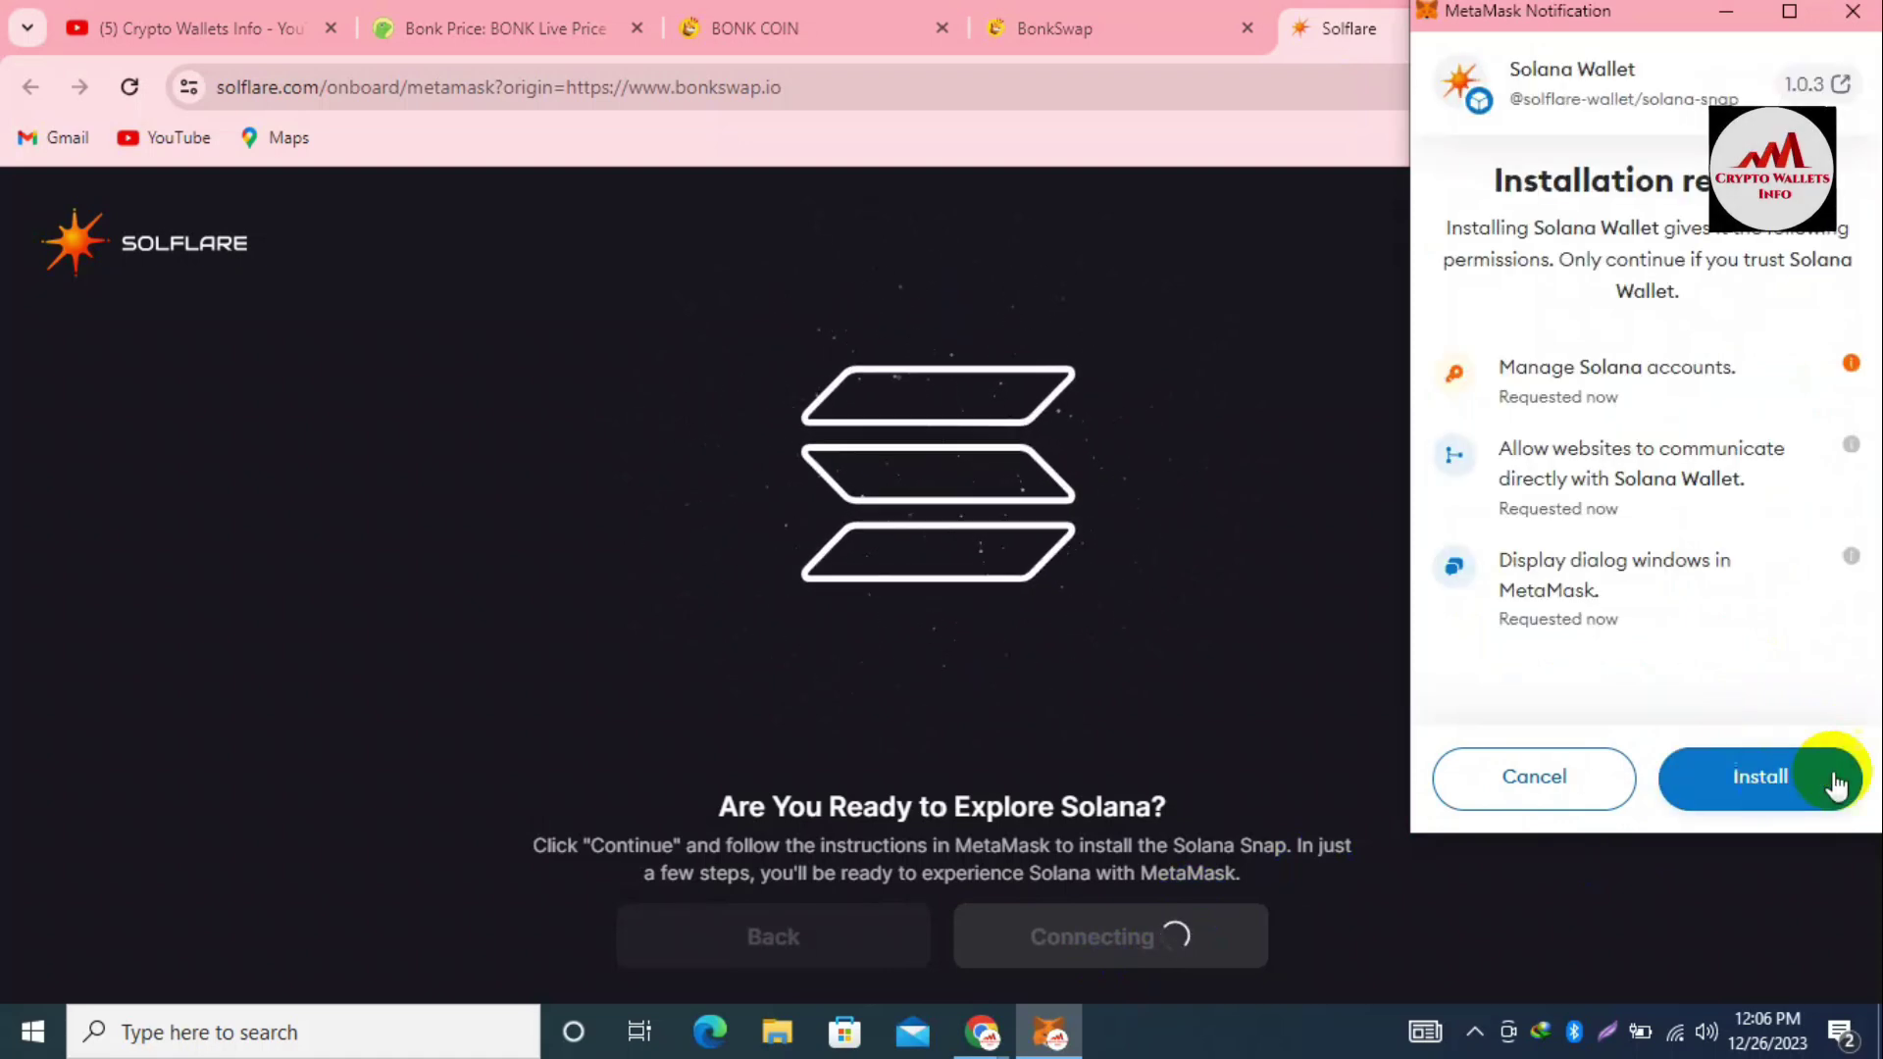
- Install the Solana Wallet snap in MetaMask, granting it permission to manage Solana accounts, and close the installation dialog
{"action": "left_click", "coordinate": [1783, 785]}
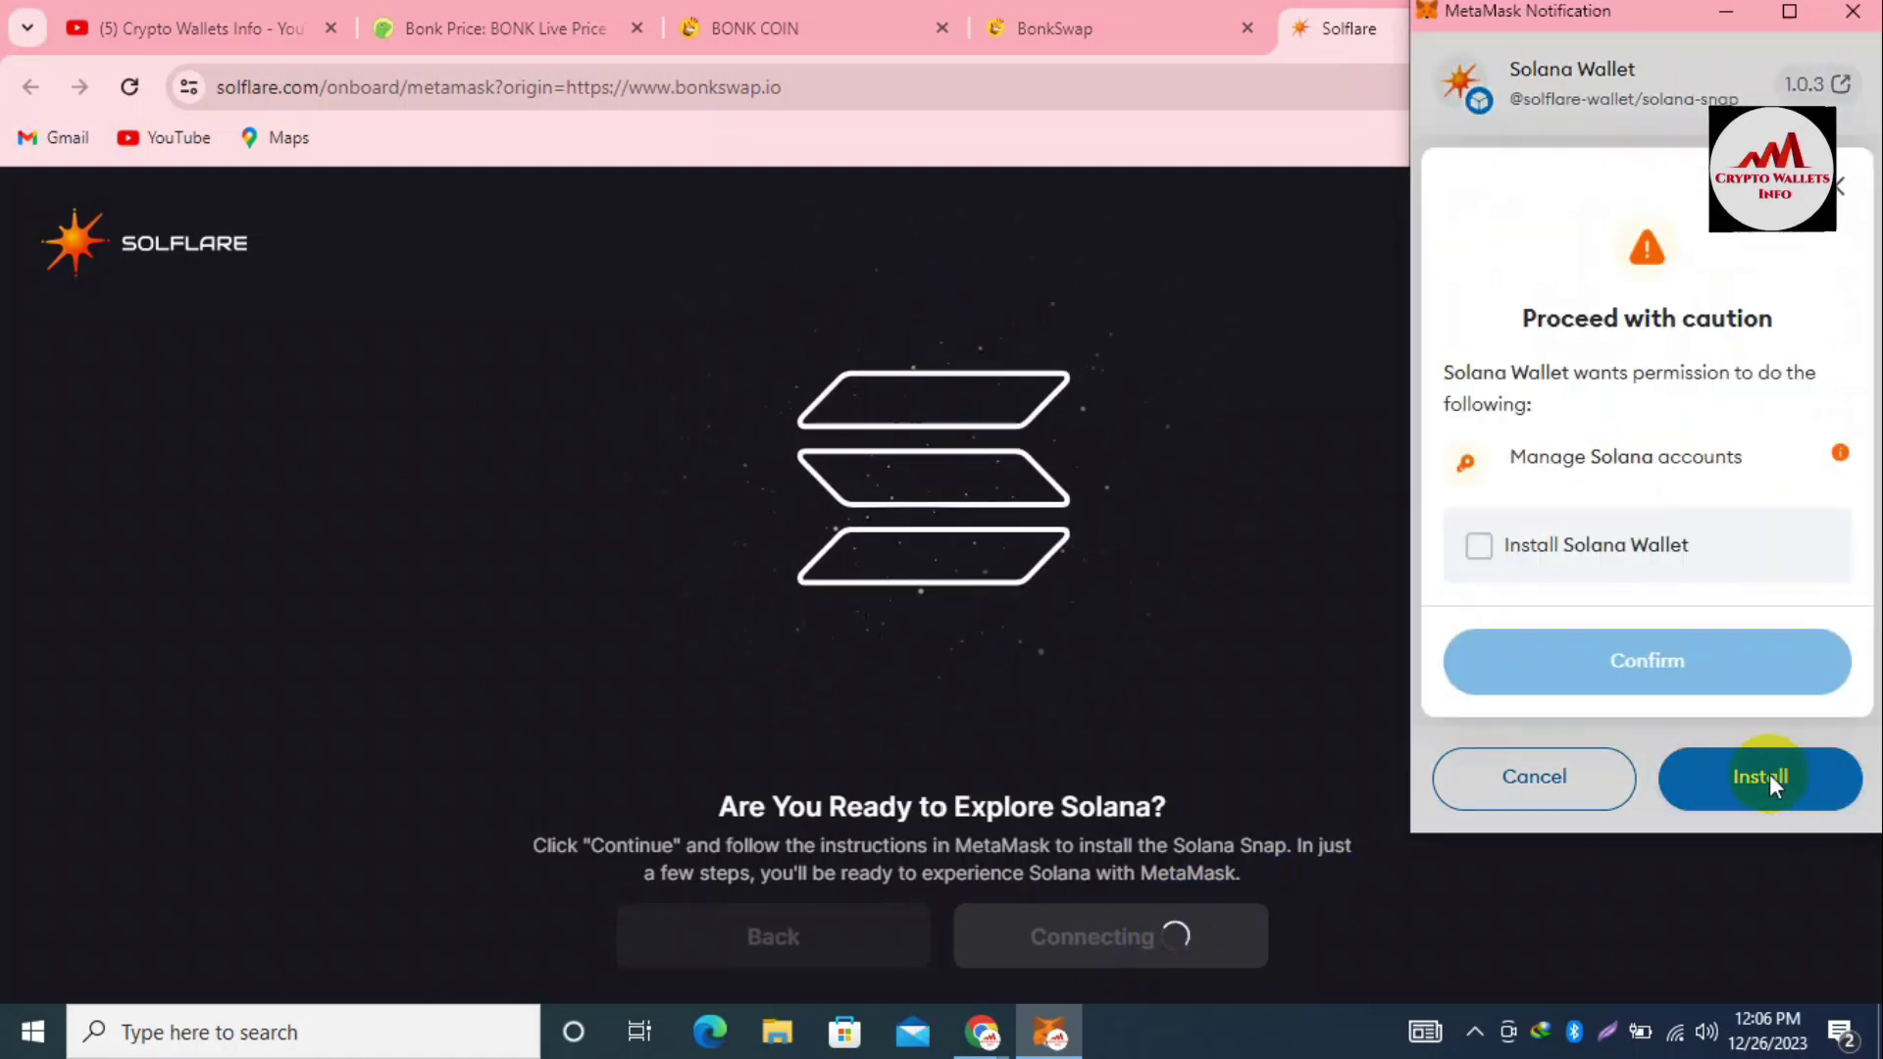
{"action": "left_click", "coordinate": [1477, 556]}
{"action": "left_click", "coordinate": [1702, 660]}
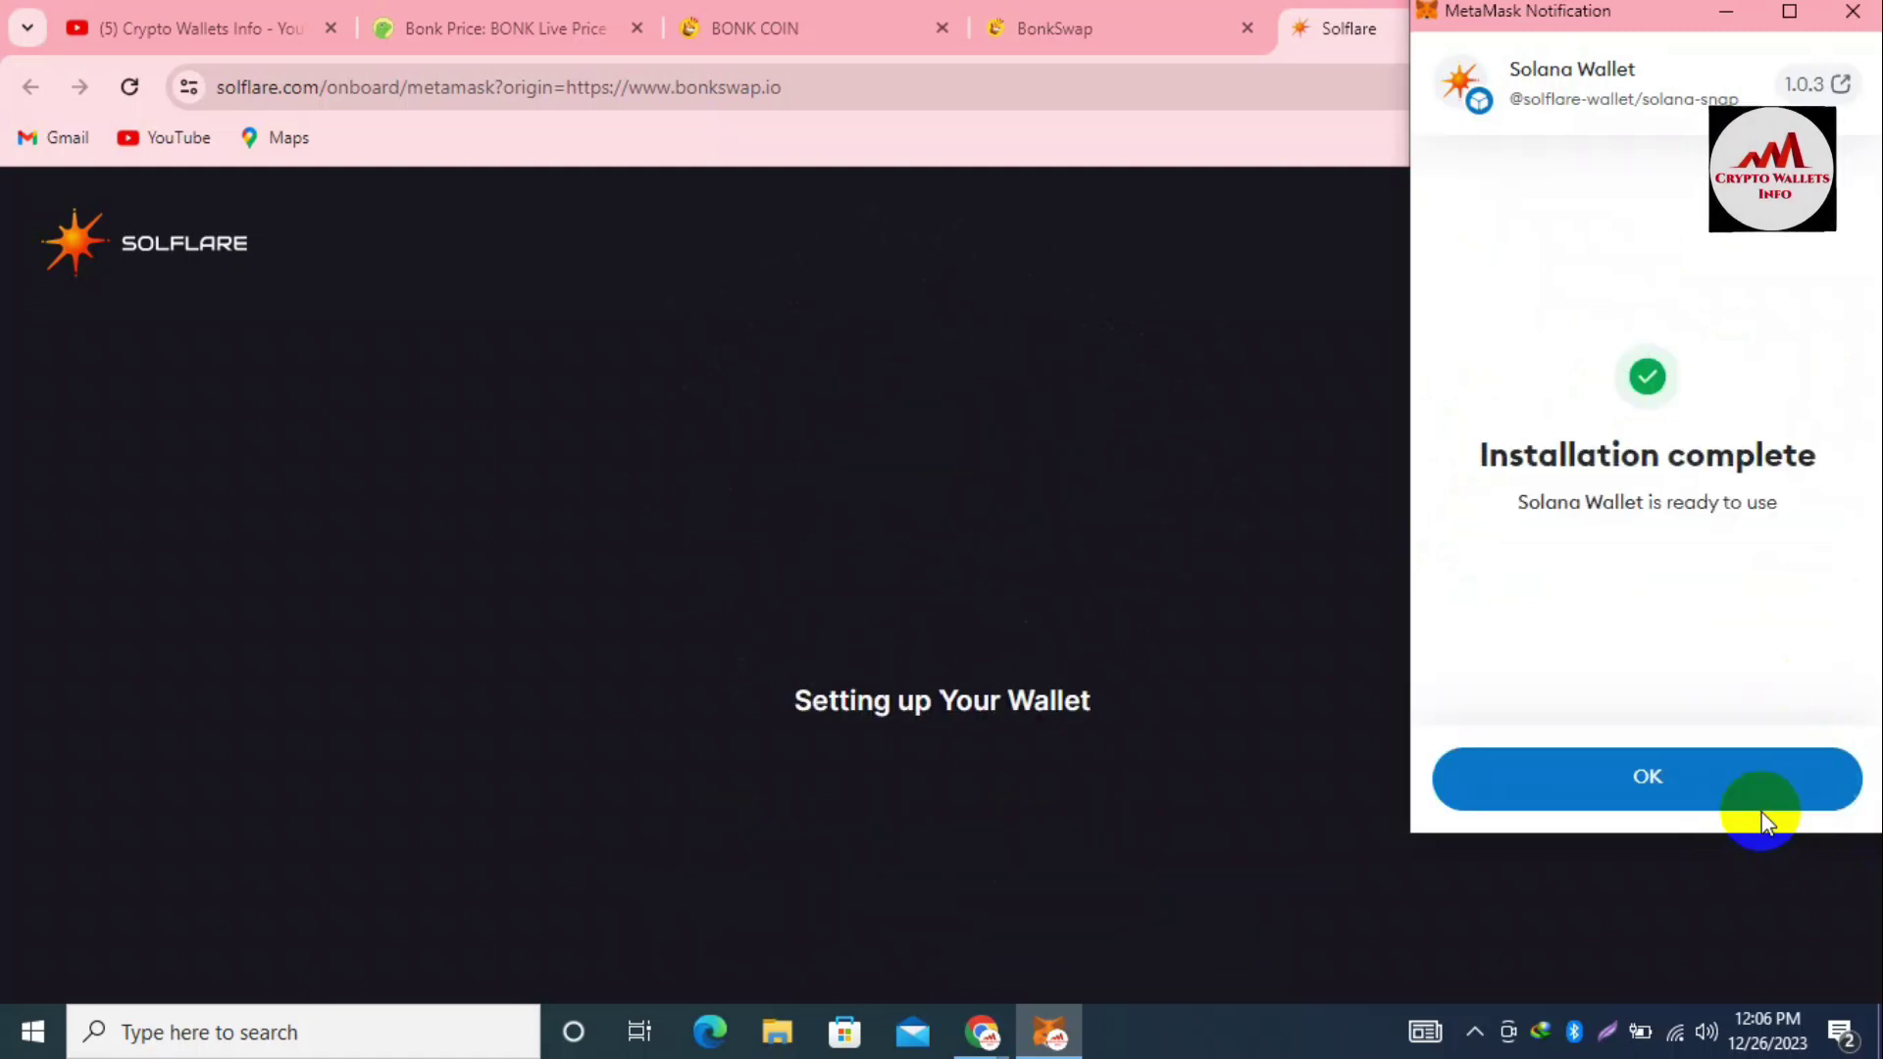
{"action": "left_click", "coordinate": [1671, 785]}
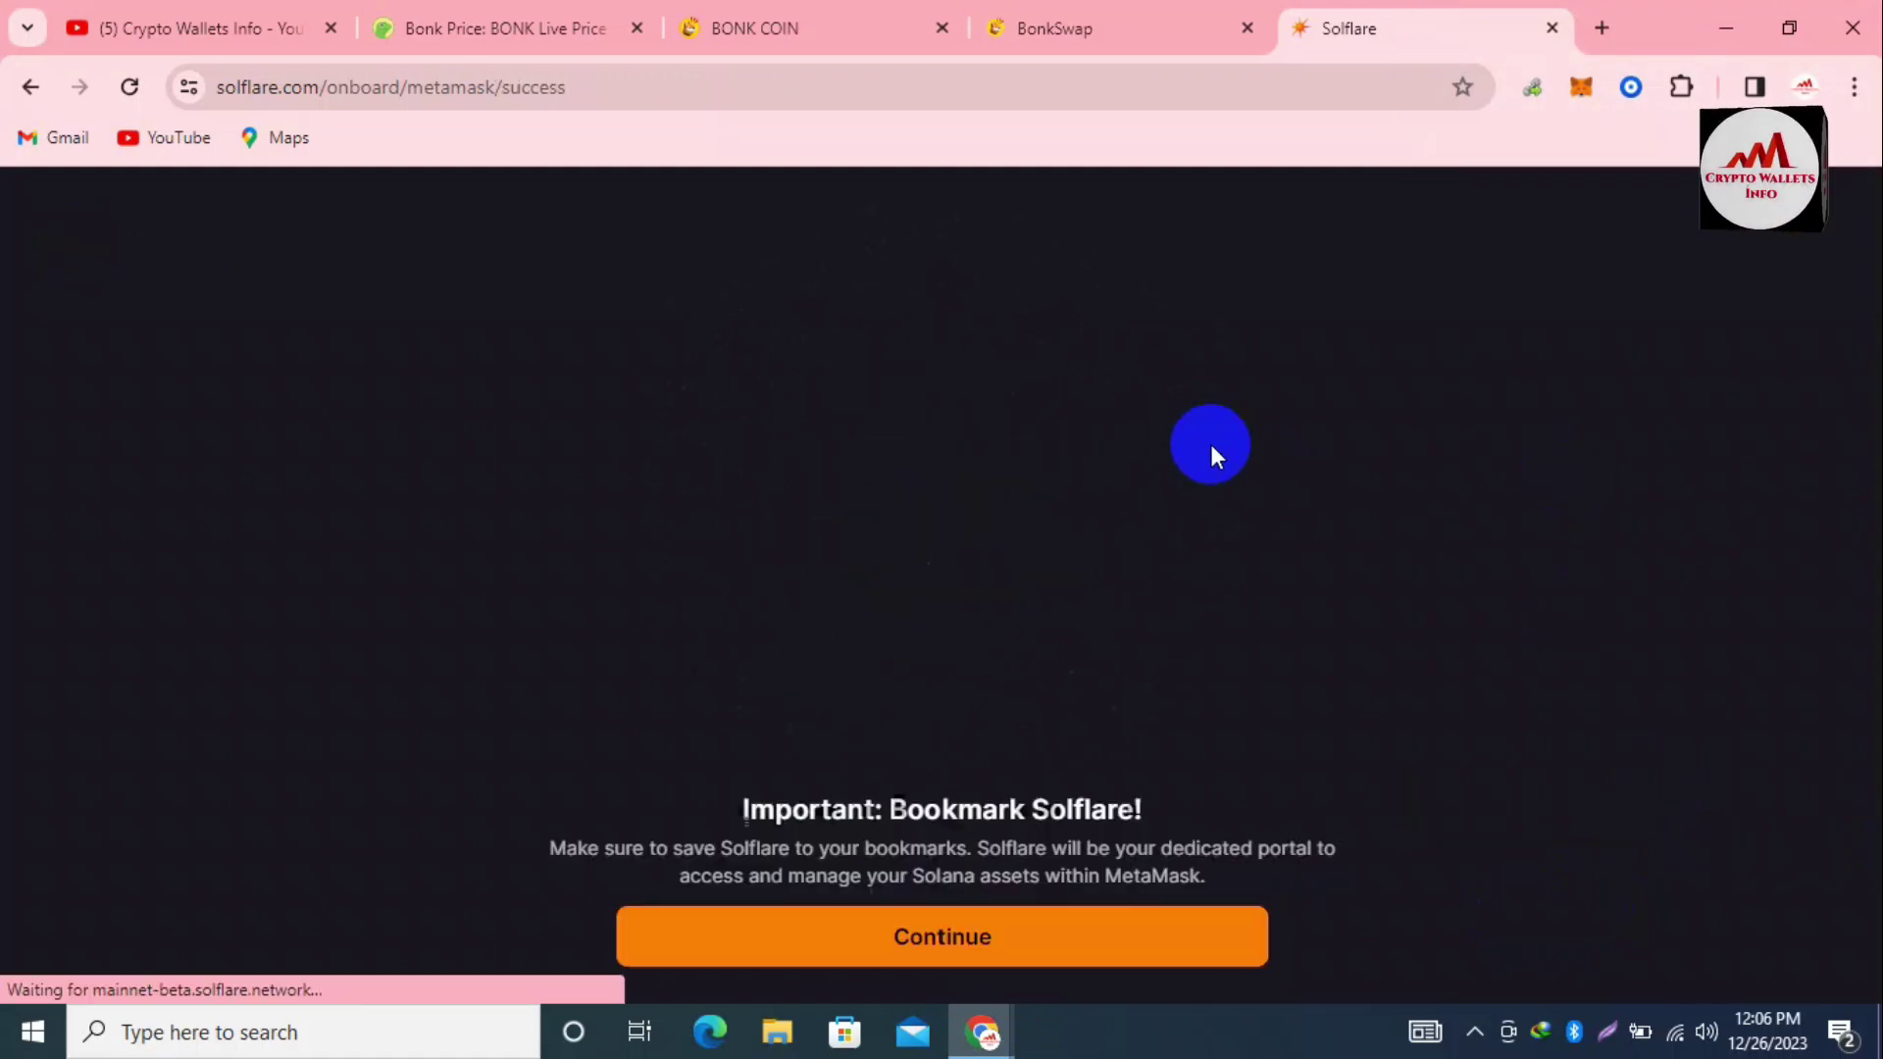
- Complete the Solflare setup, enter Solana and dismiss the welcome dialog to reach the wallet portfolio
{"action": "left_click", "coordinate": [937, 927]}
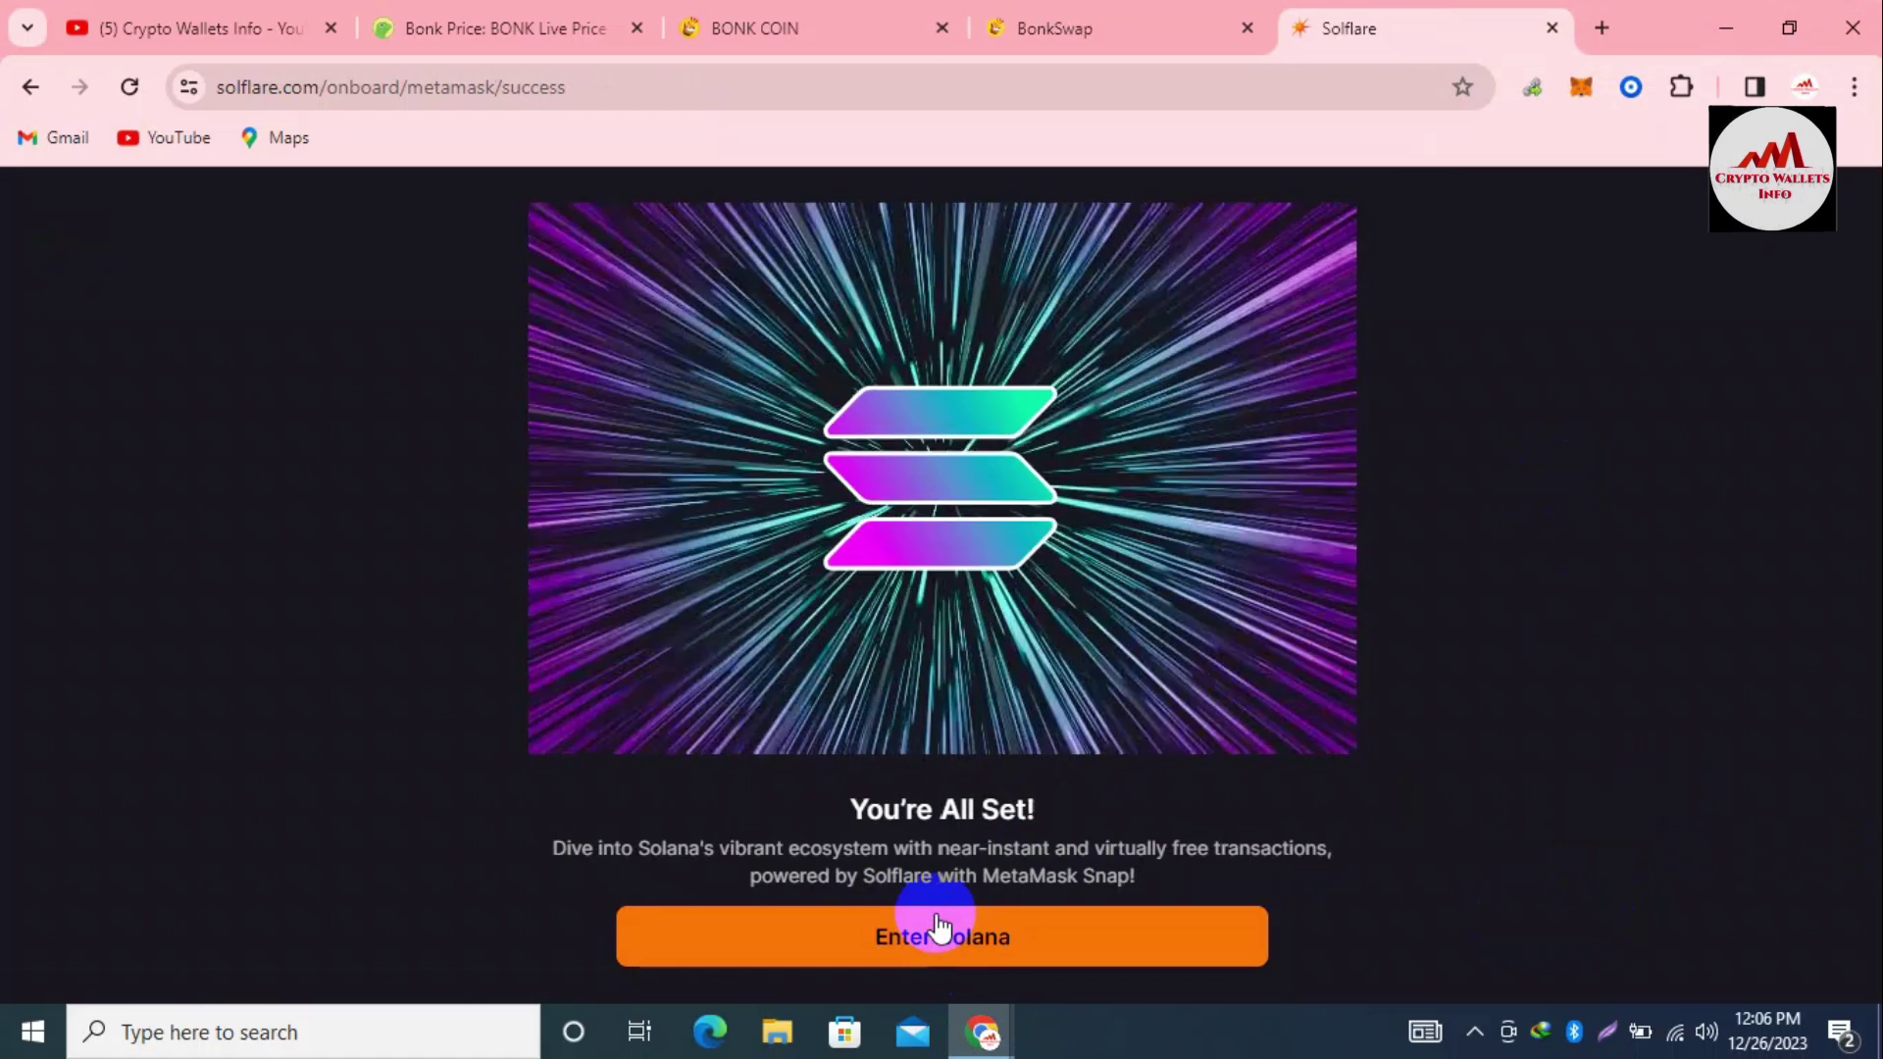
{"action": "left_click", "coordinate": [960, 921]}
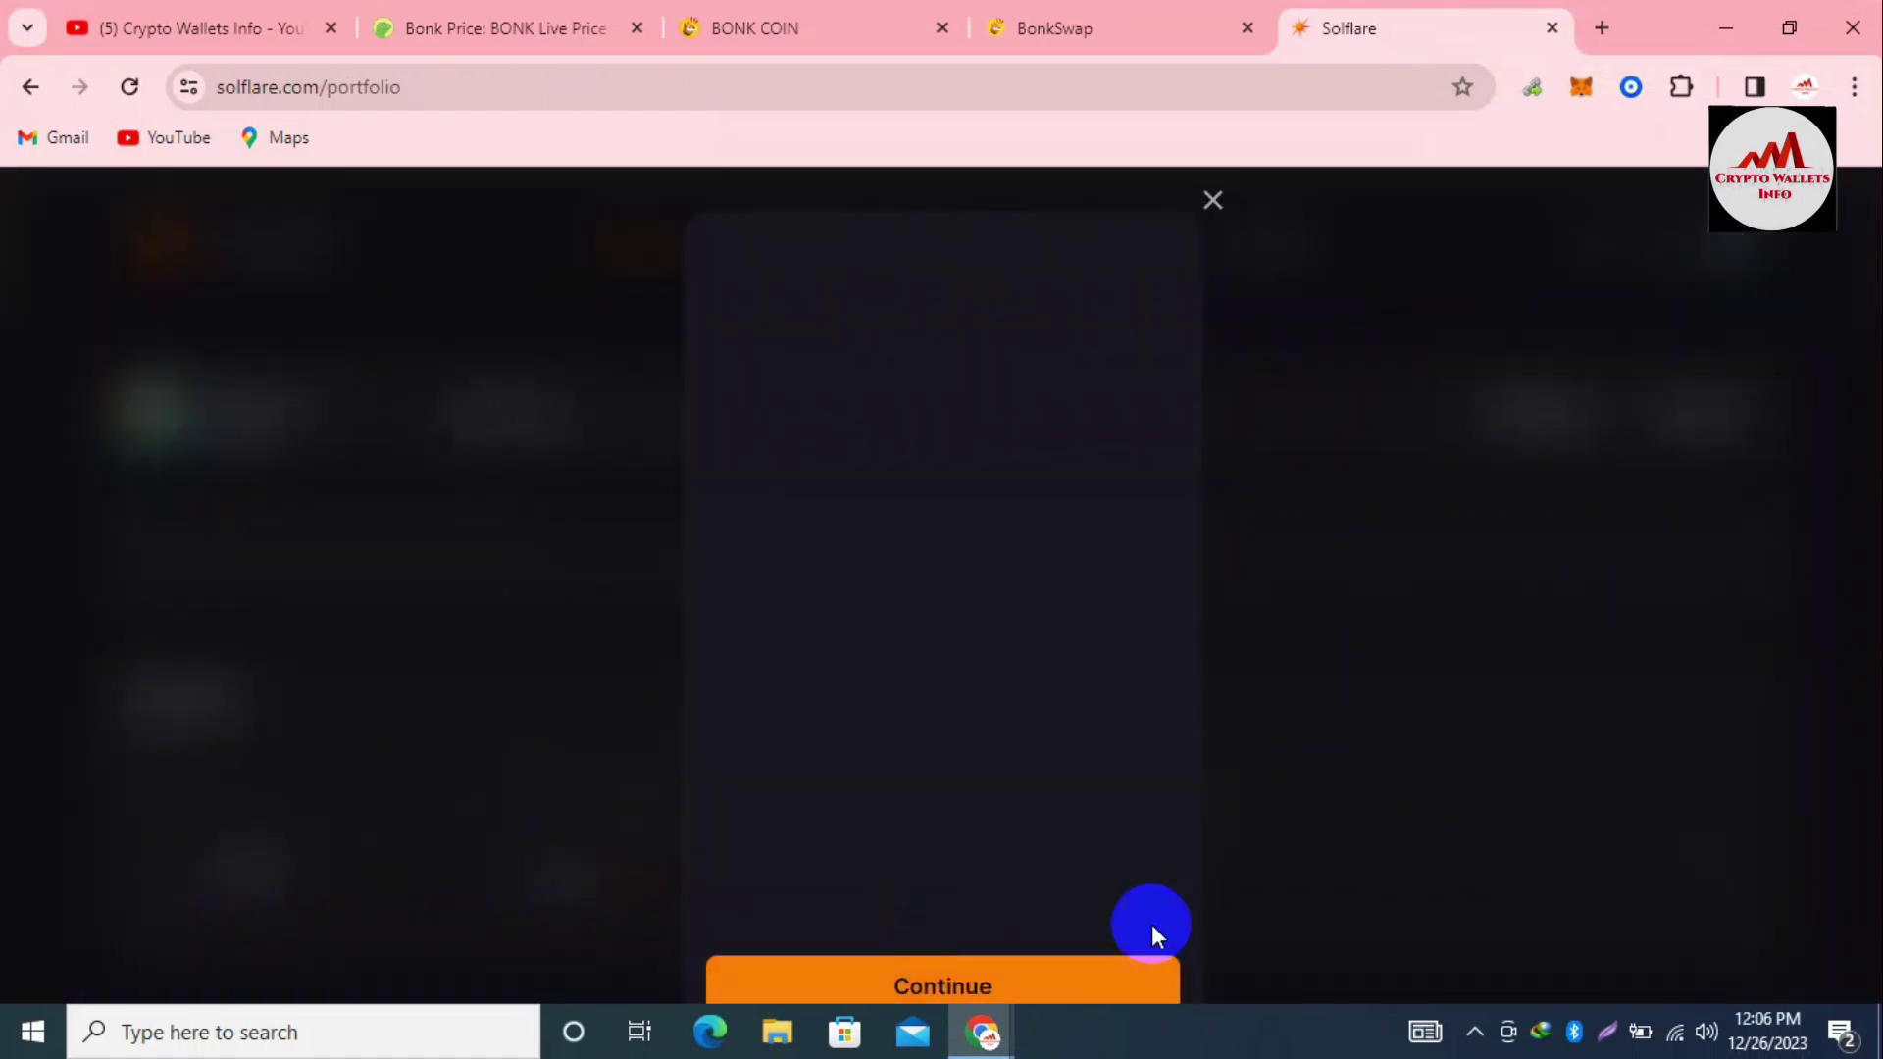
{"action": "left_click", "coordinate": [979, 986]}
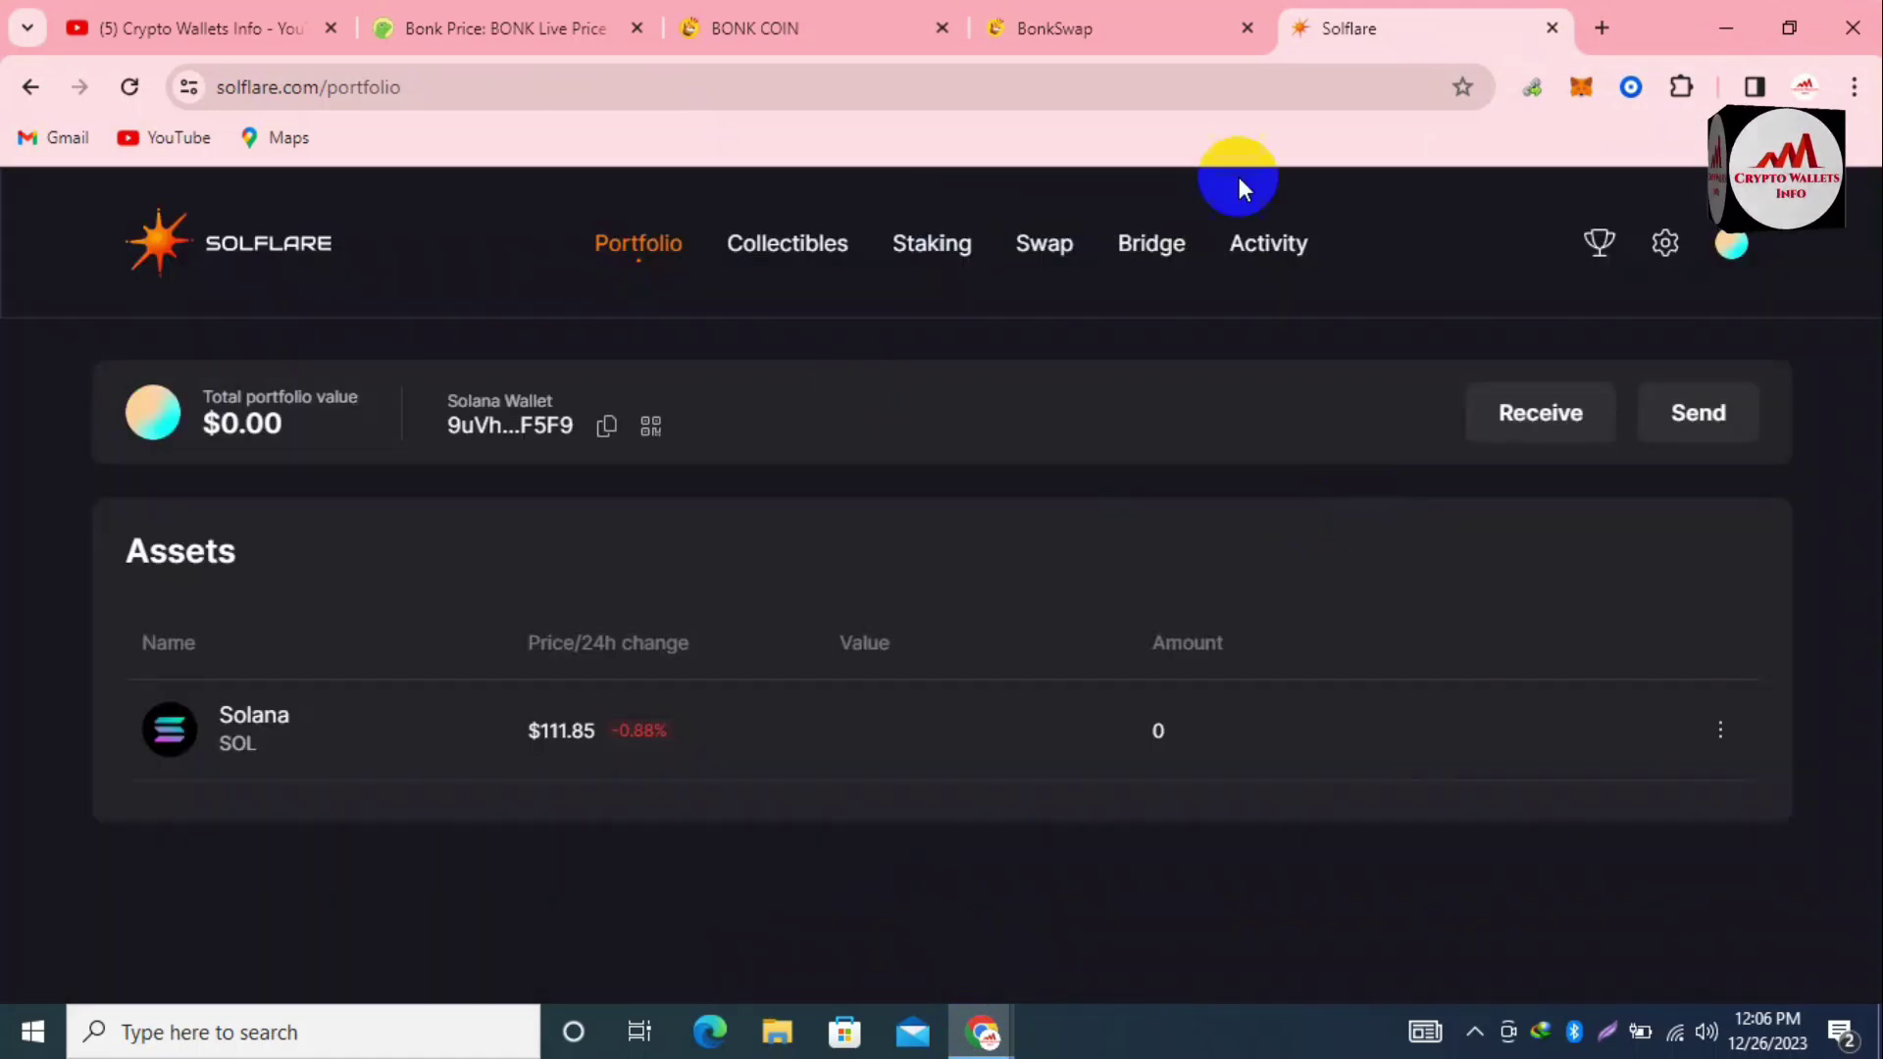
- Return to BonkSwap, finish the Solana Snap setup and approve the BonkSwap and MetaMask Solana Wallet connection requests
{"action": "left_click", "coordinate": [1067, 30]}
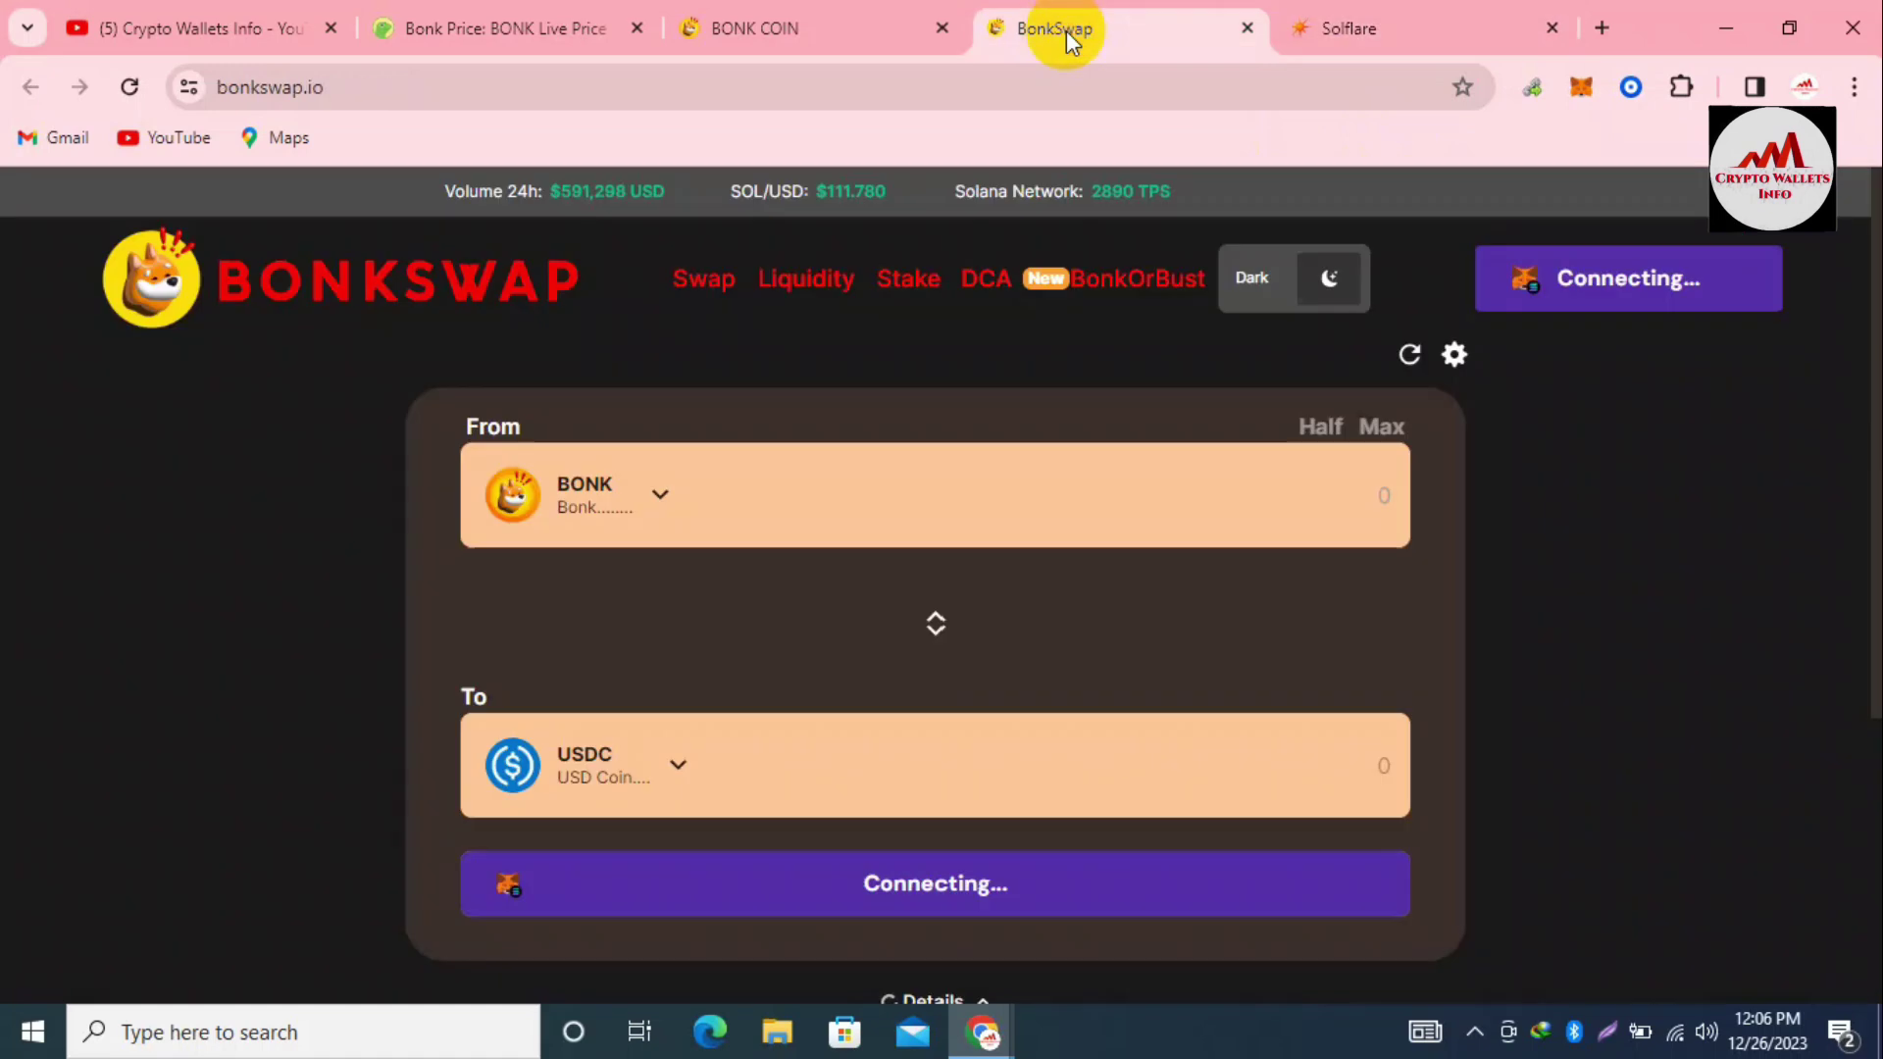
{"action": "left_click", "coordinate": [944, 908]}
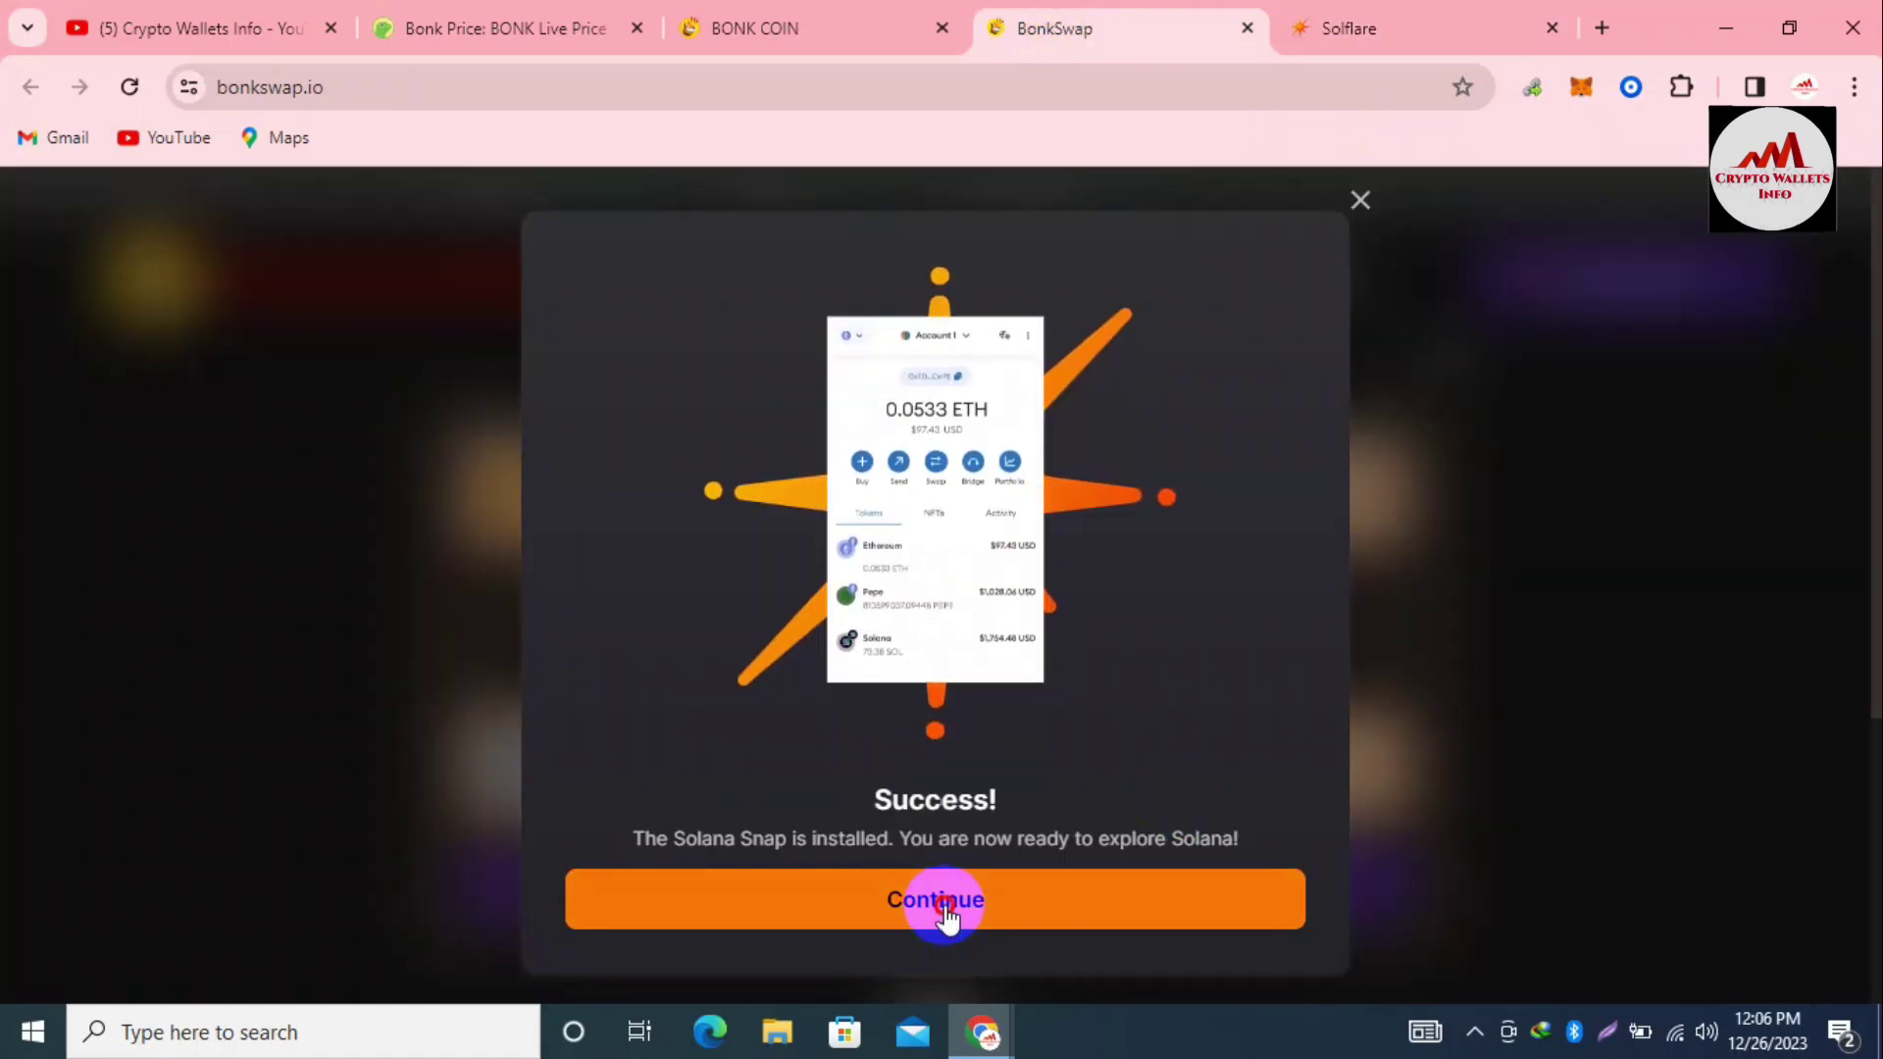
{"action": "left_click", "coordinate": [361, 839]}
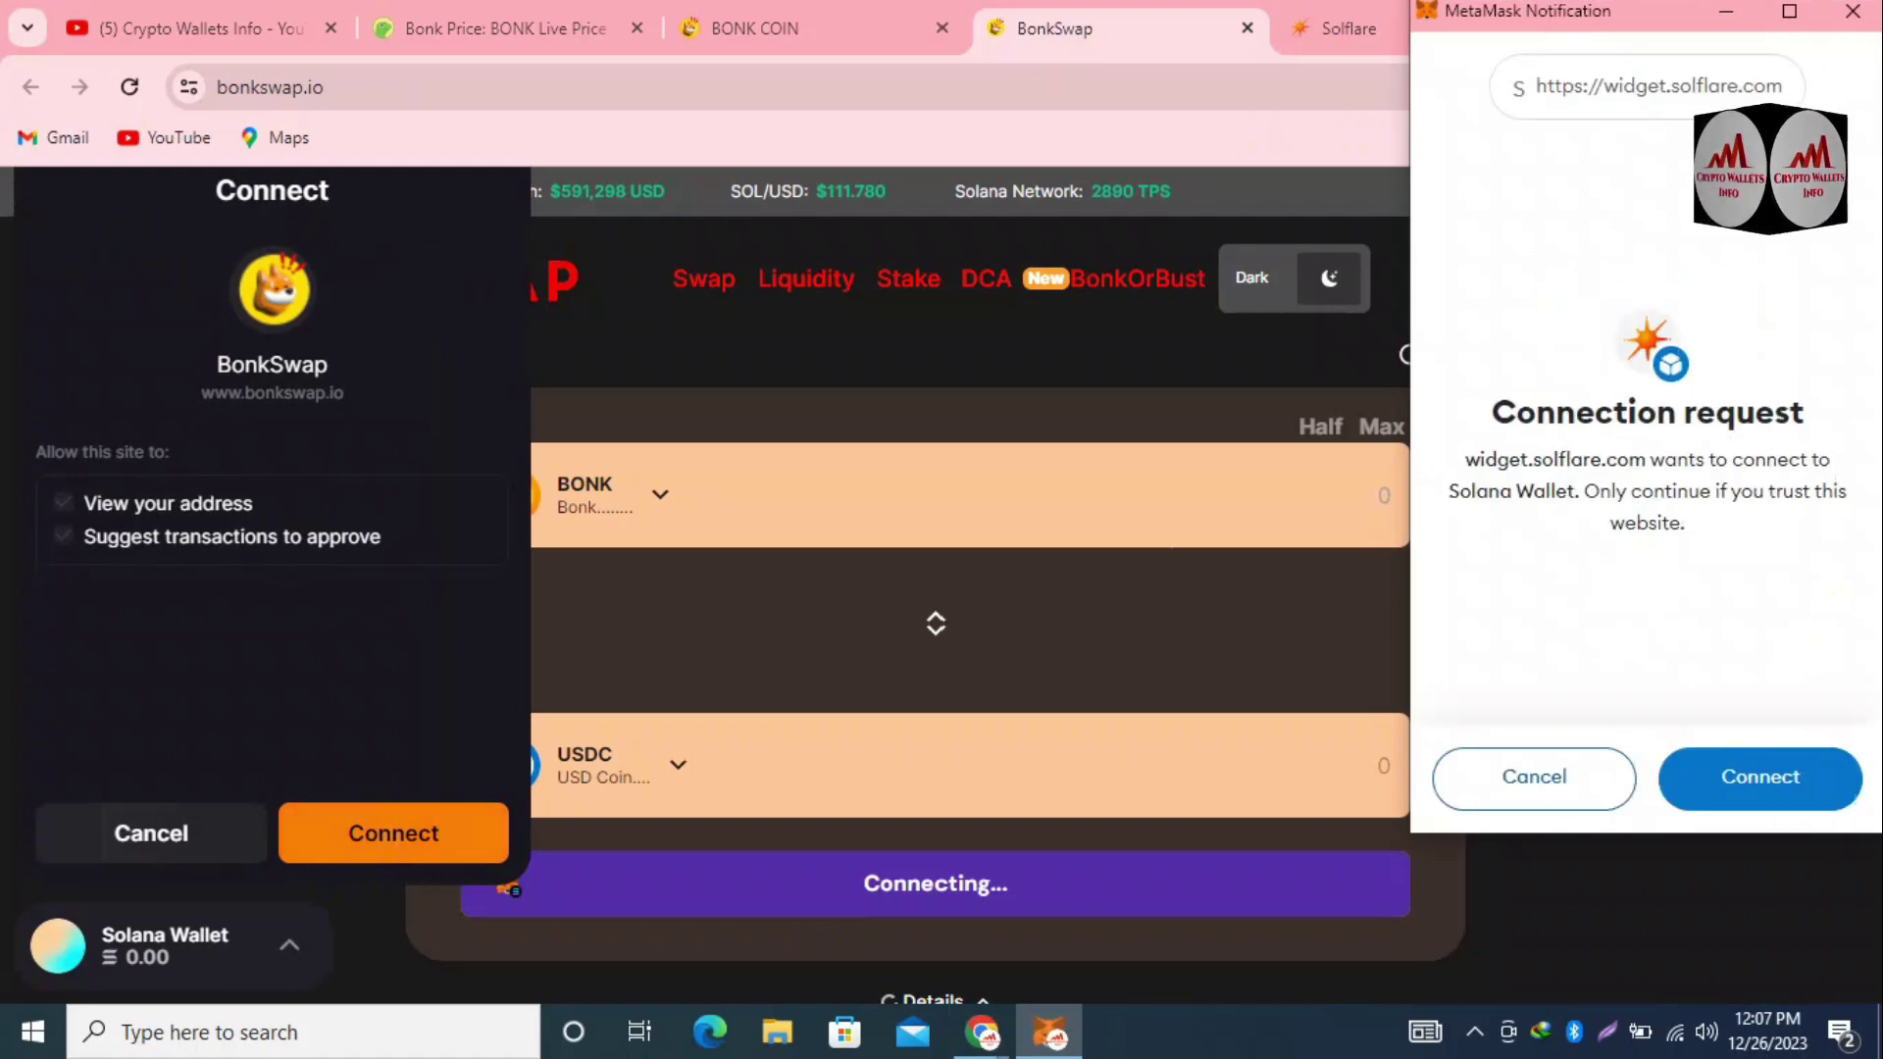
{"action": "left_click", "coordinate": [1777, 782]}
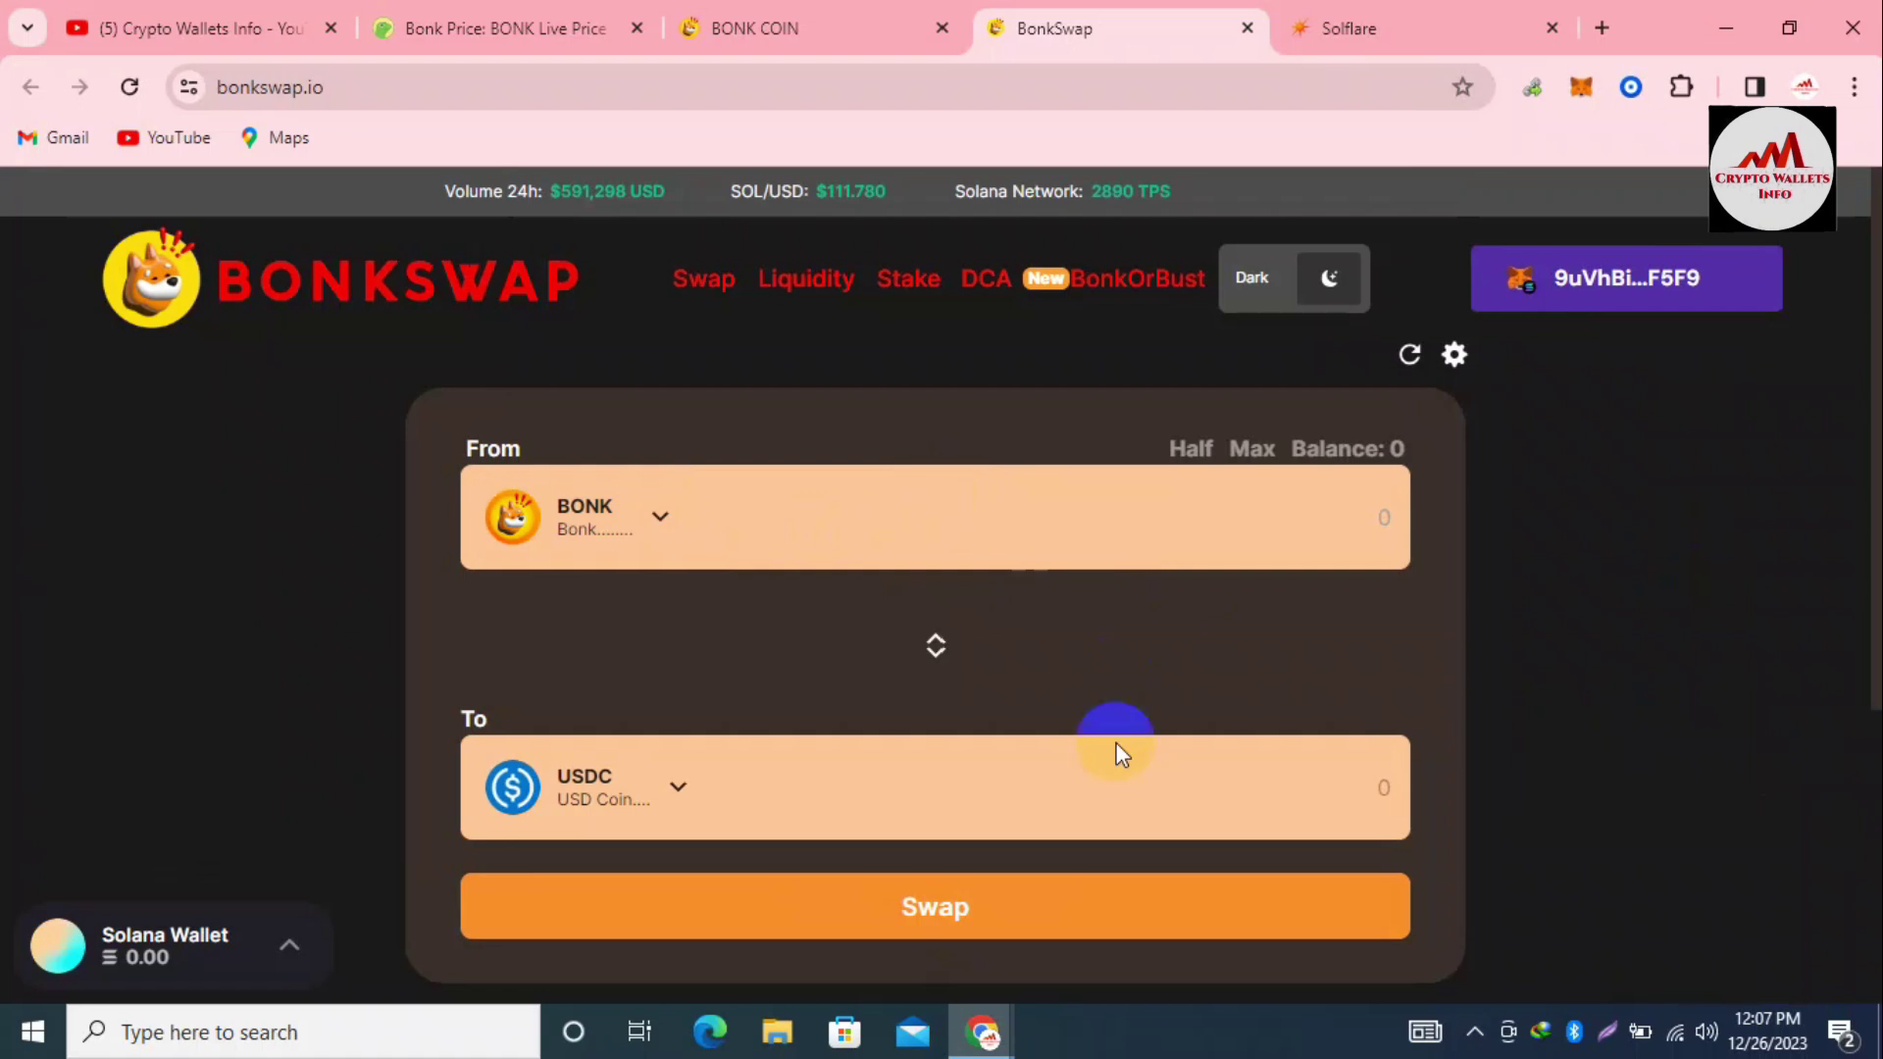
- Set up a swap of 5000000 BONK, choosing USDC as the token to receive
{"action": "left_click", "coordinate": [673, 800]}
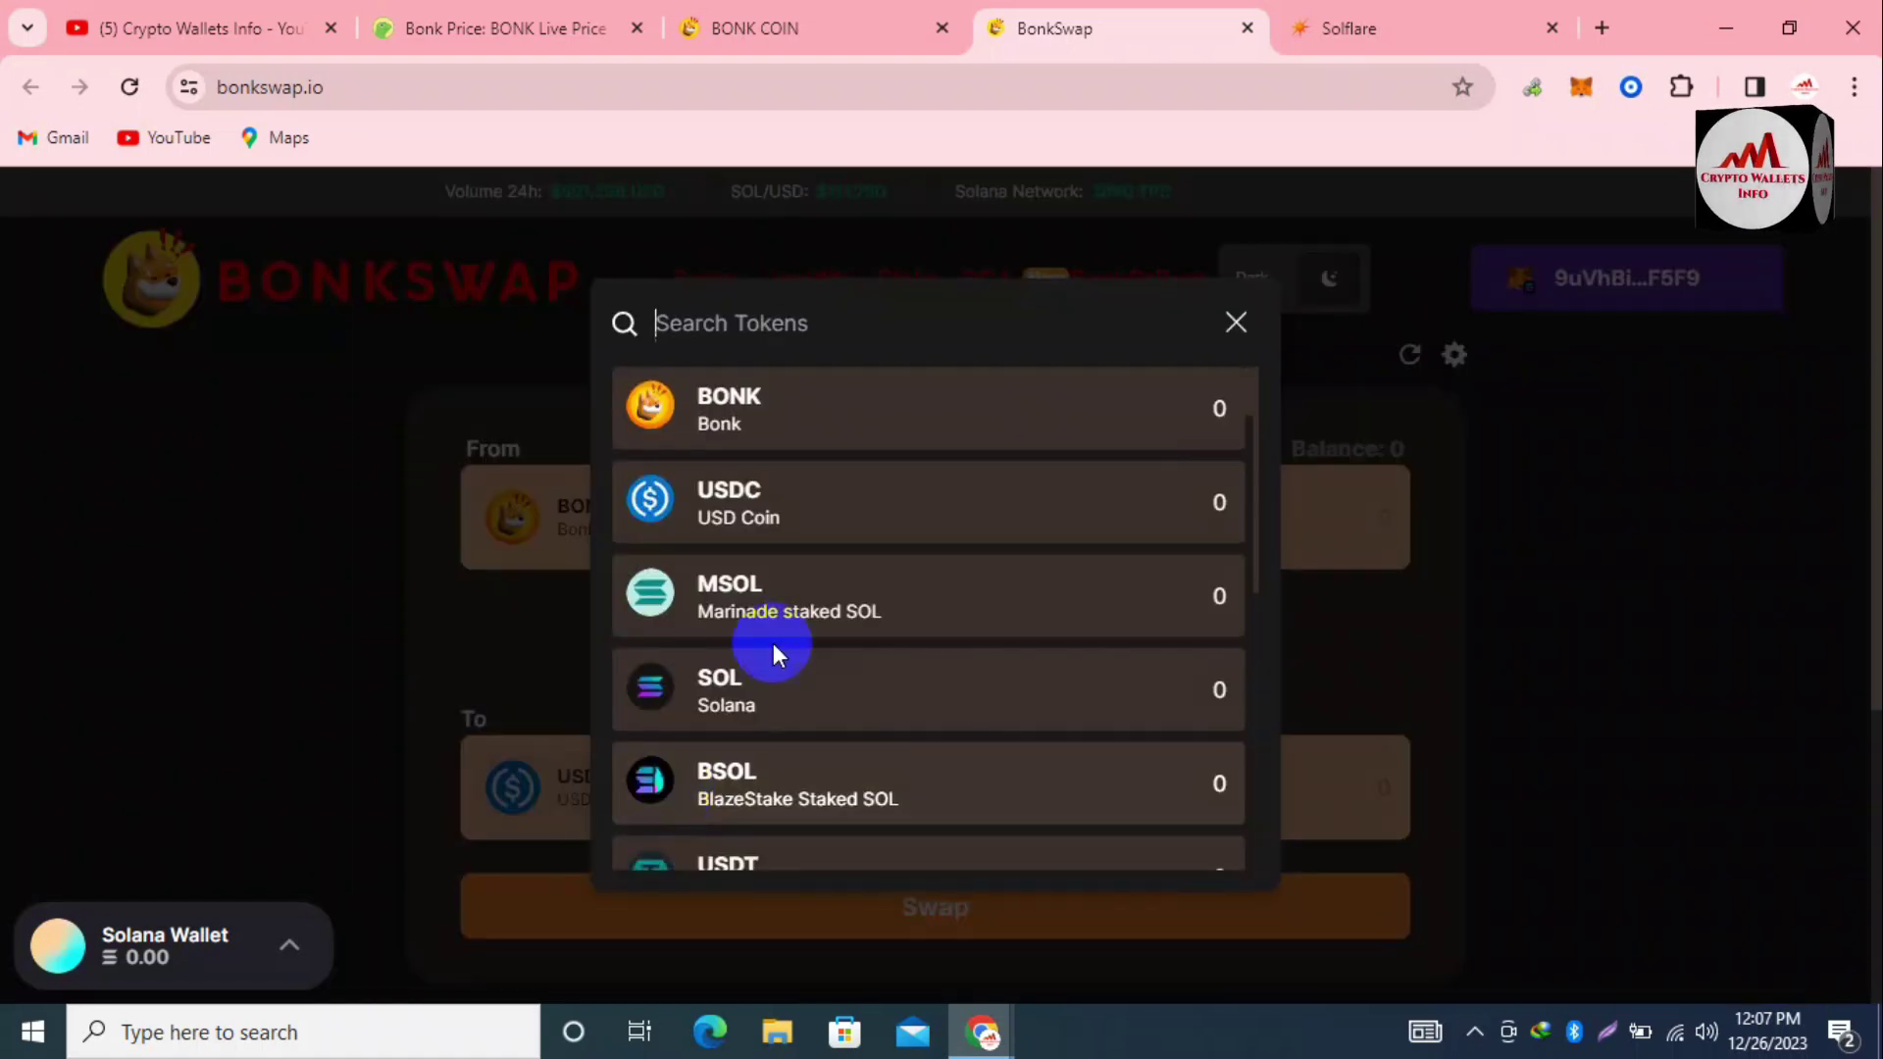
{"action": "left_click_drag", "start_coordinate": [1249, 449], "coordinate": [1273, 408]}
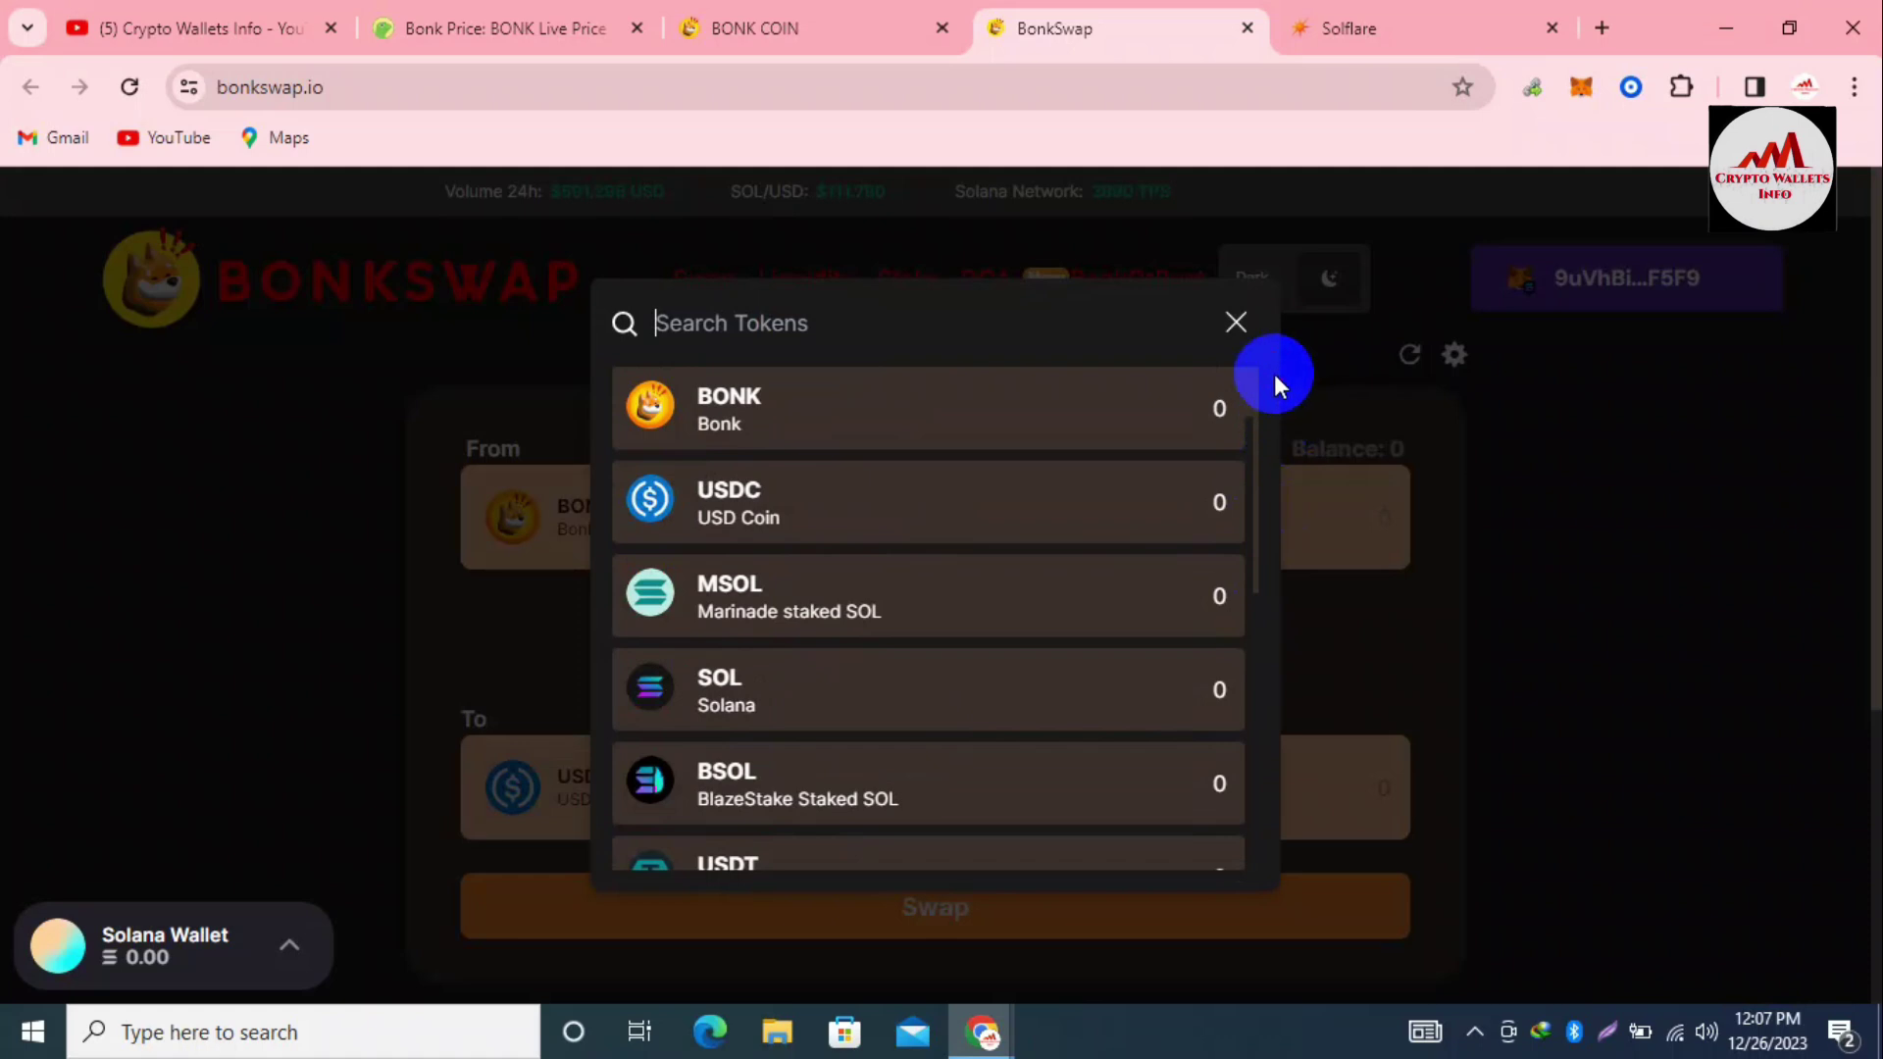
{"action": "left_click", "coordinate": [776, 509]}
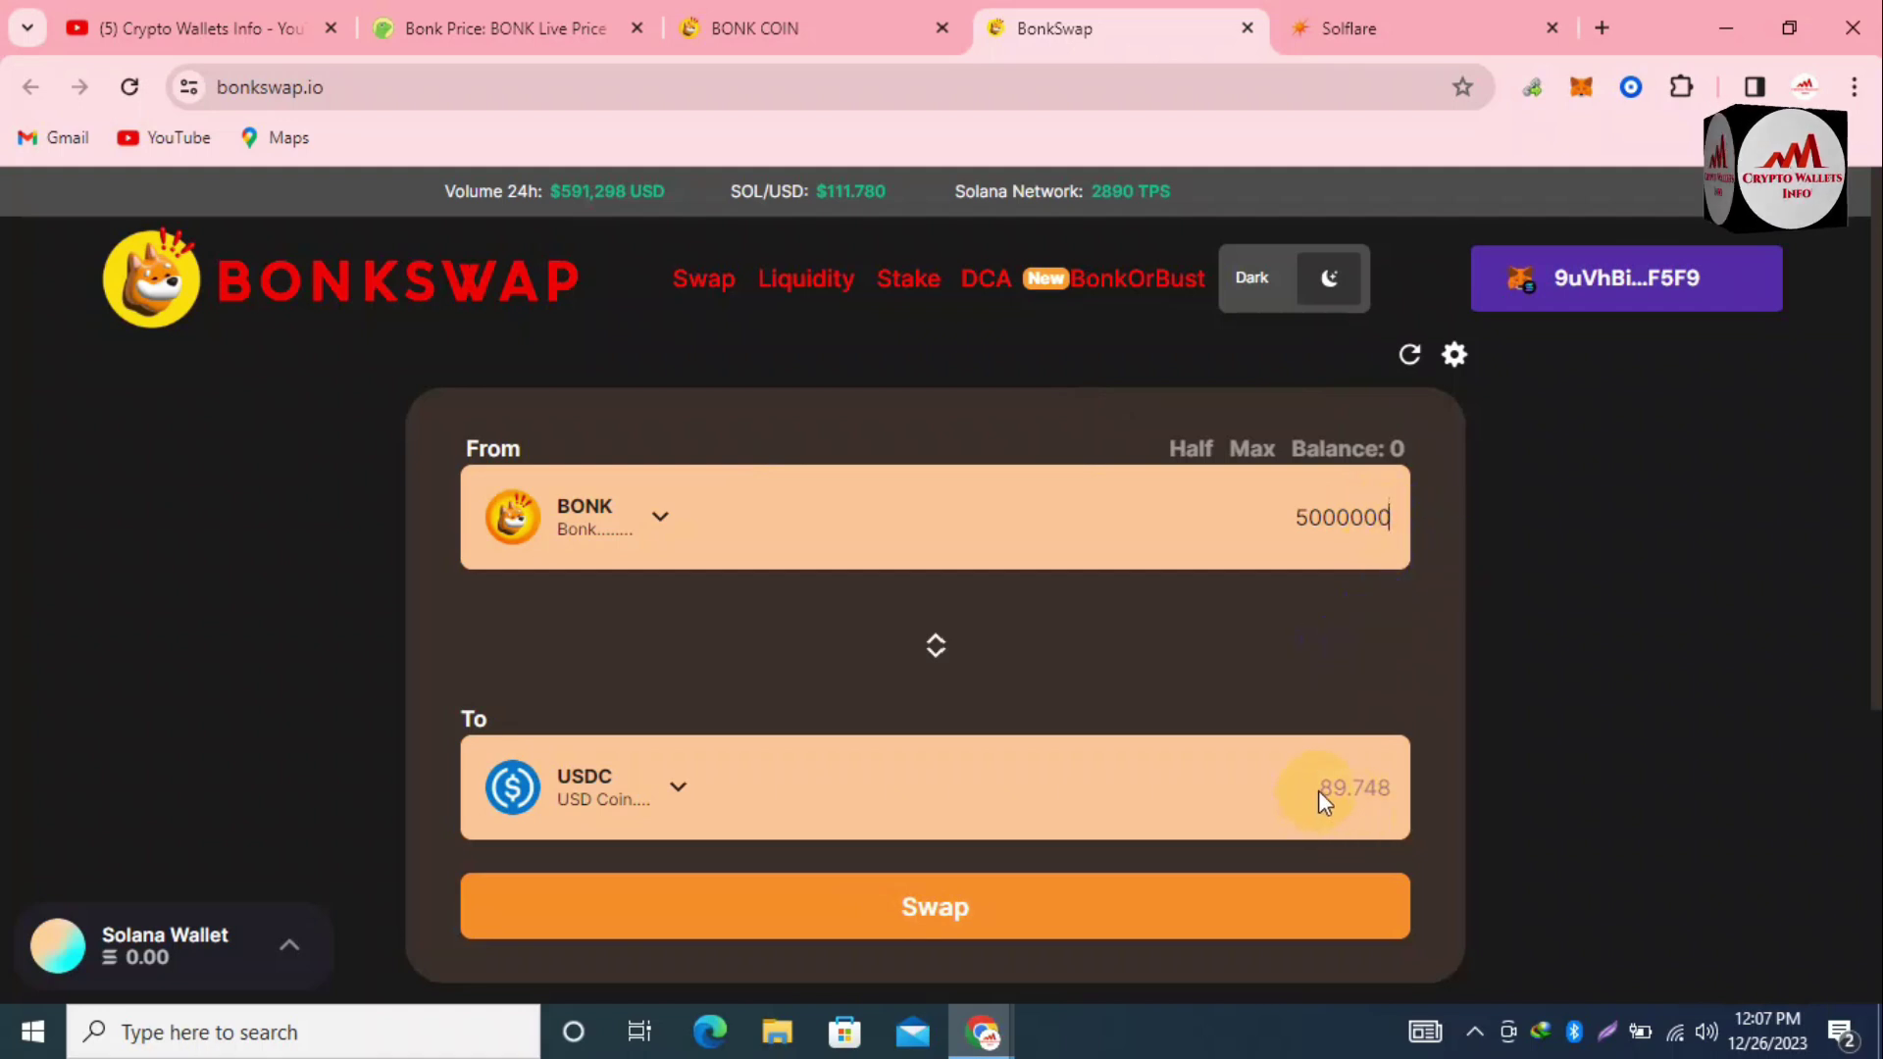
{"action": "left_click_drag", "start_coordinate": [1319, 791], "coordinate": [1340, 787]}
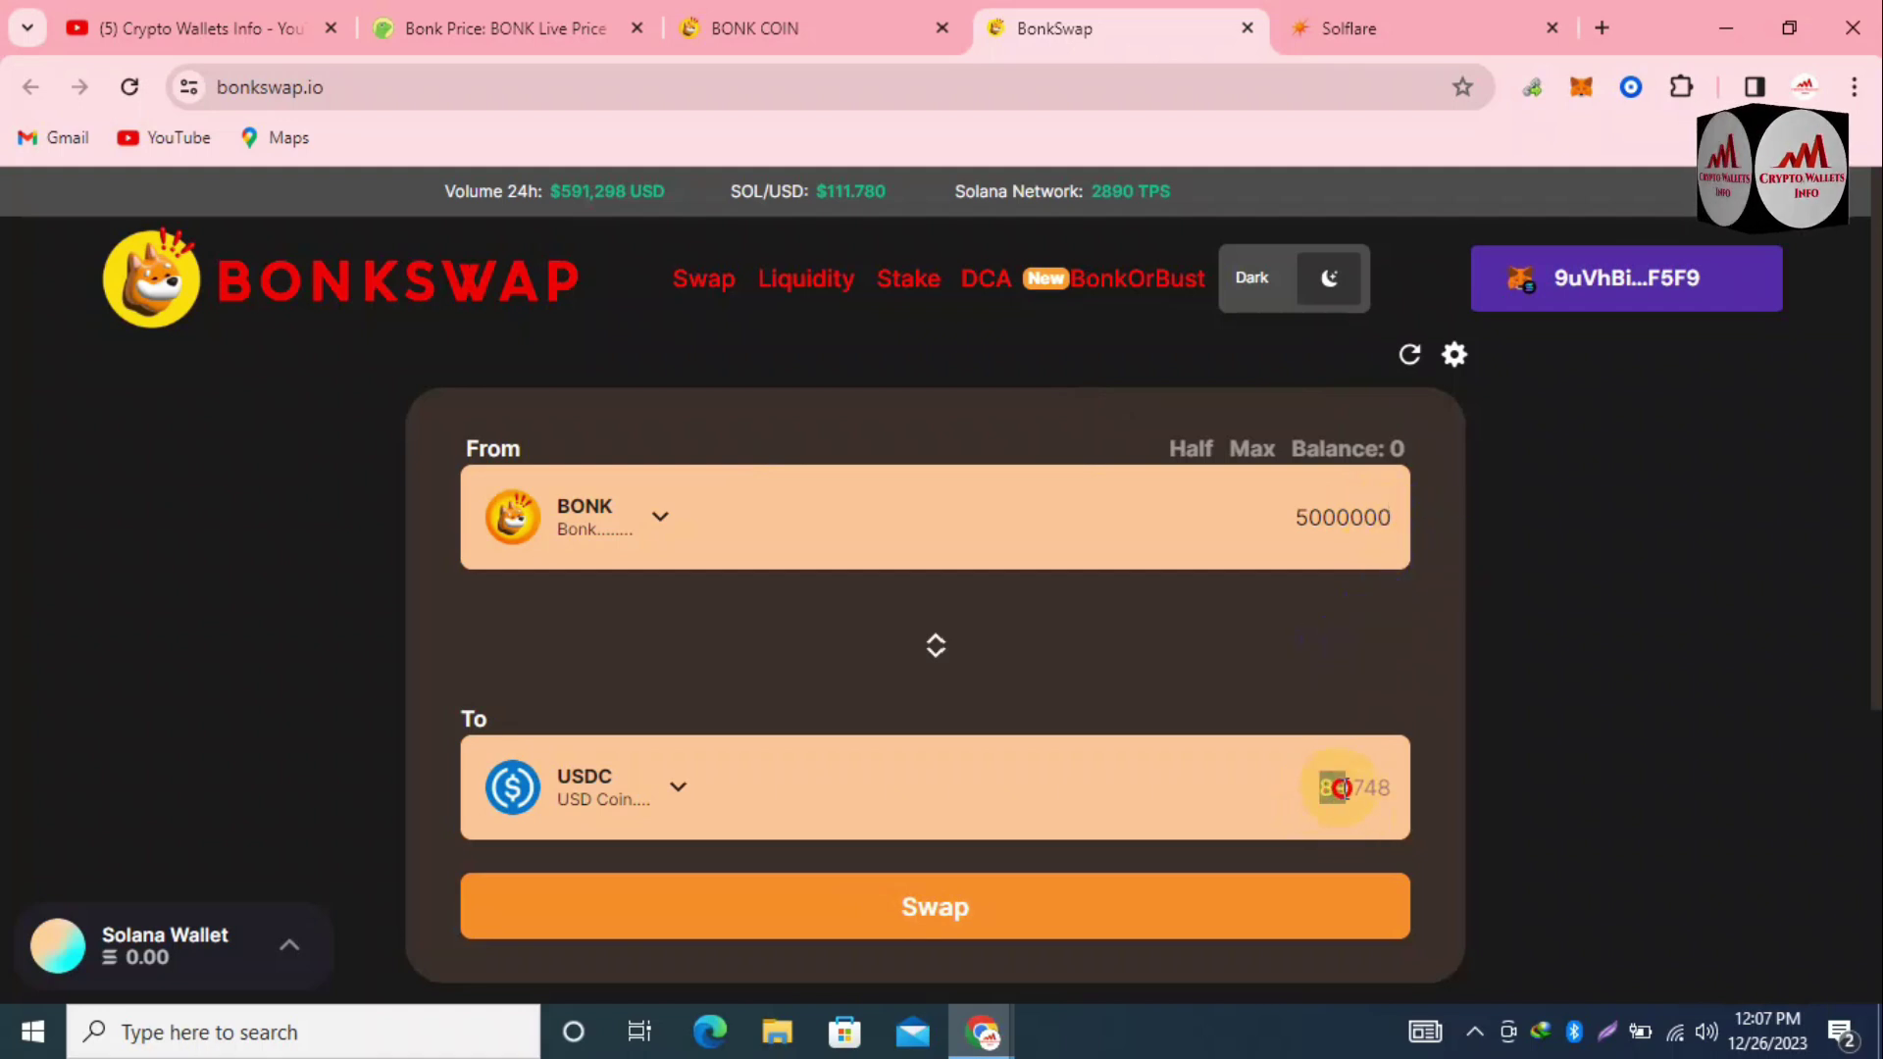
{"action": "left_click", "coordinate": [928, 917]}
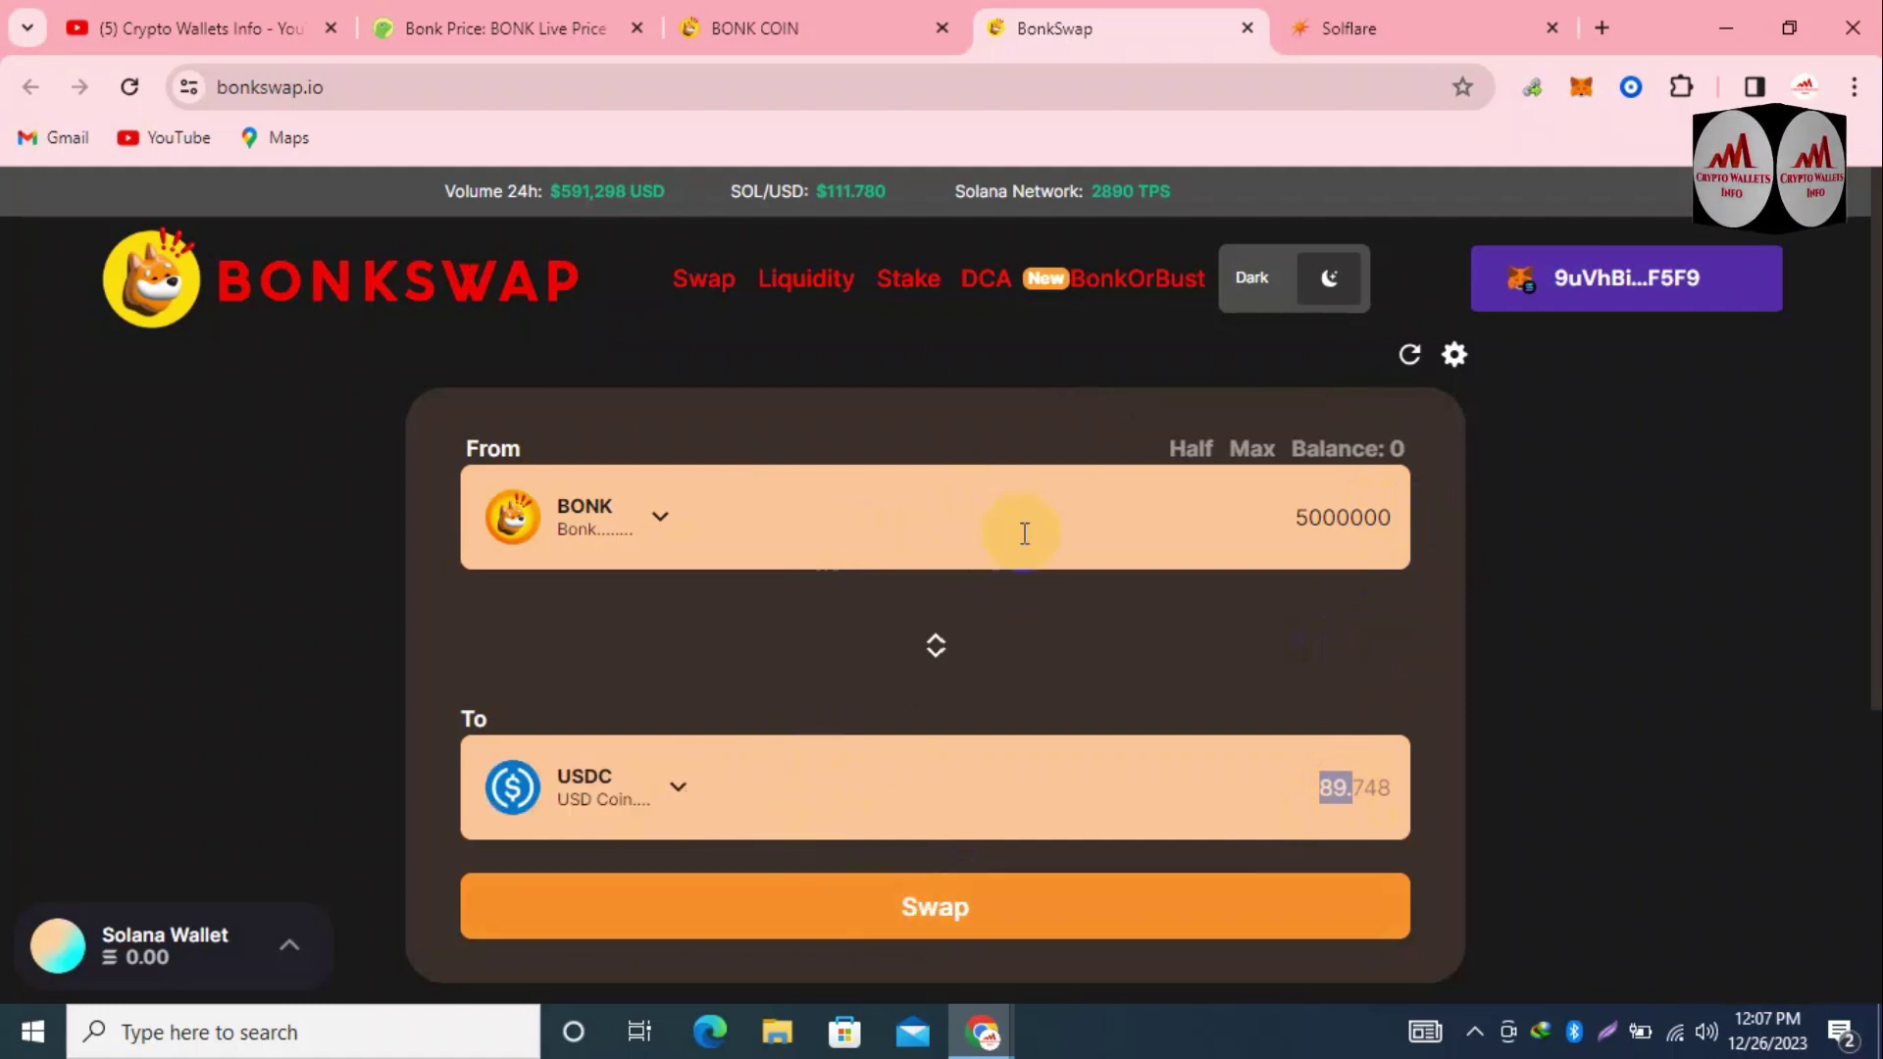
{"action": "left_click", "coordinate": [901, 282]}
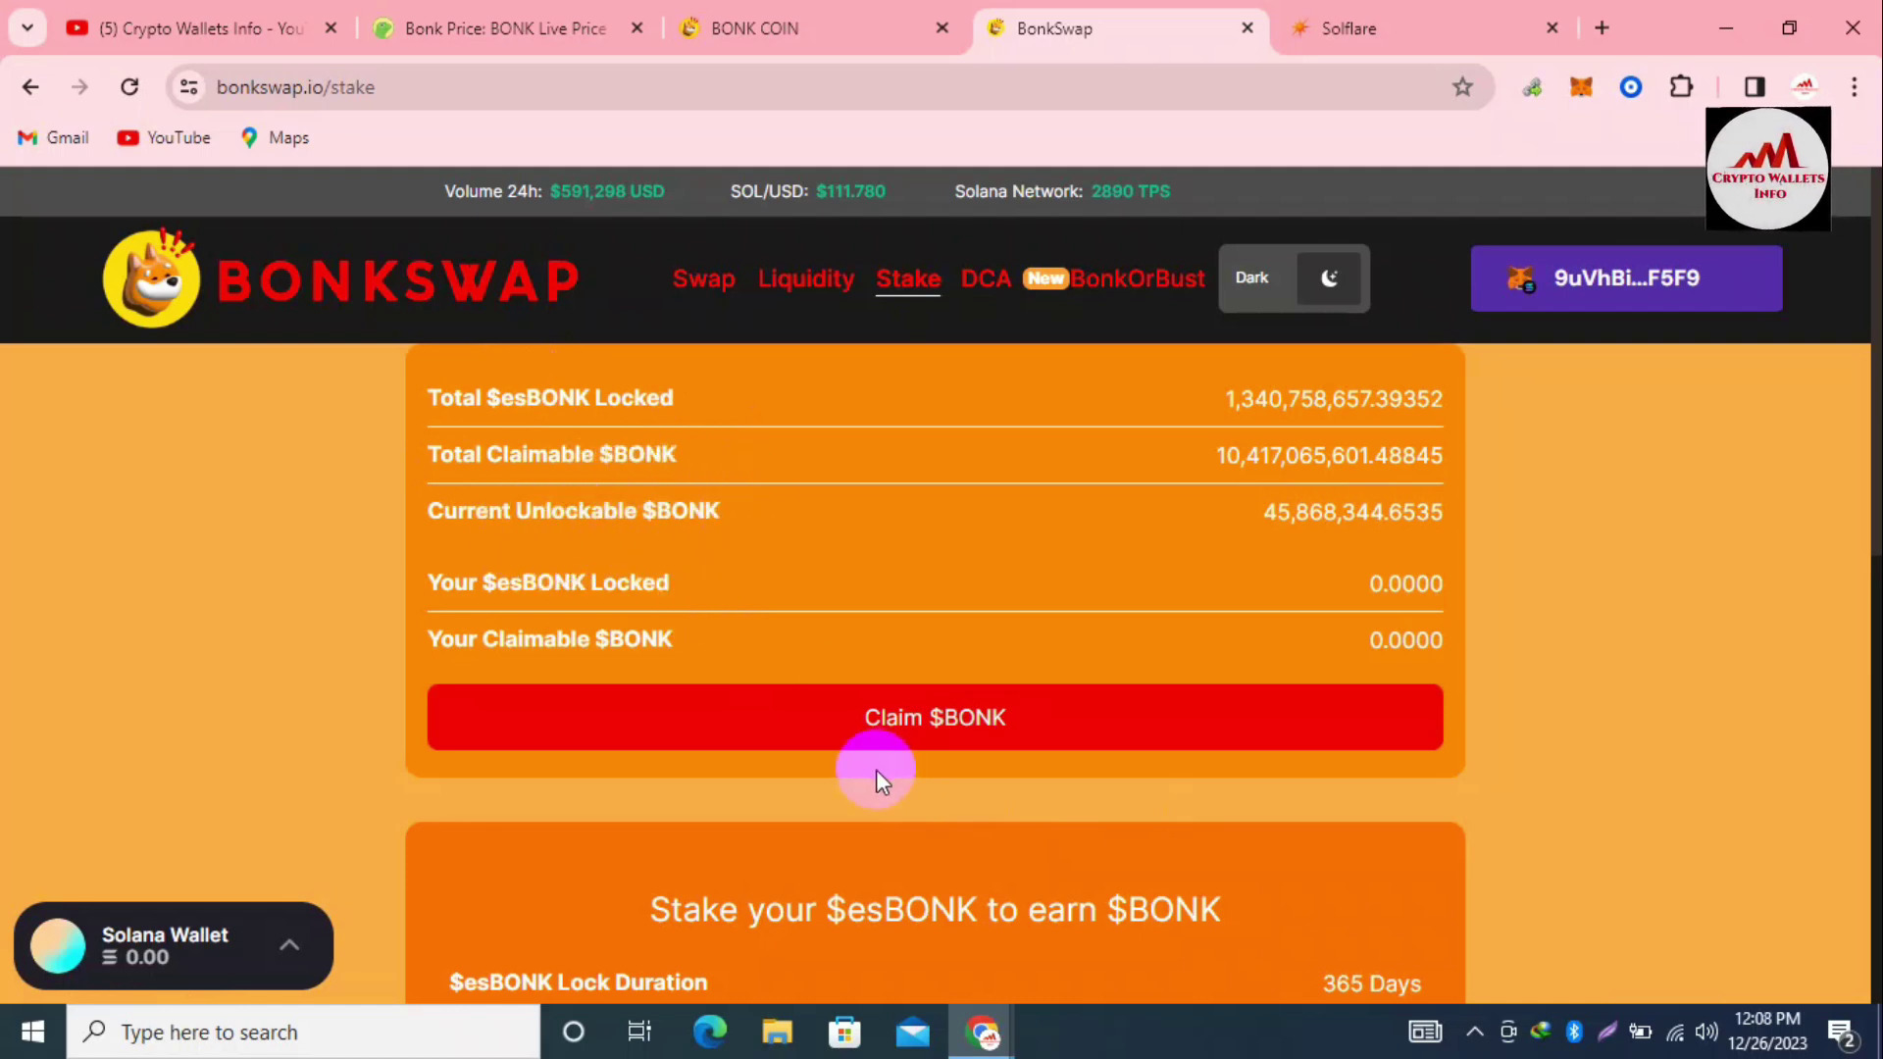
{"action": "left_click", "coordinate": [995, 721]}
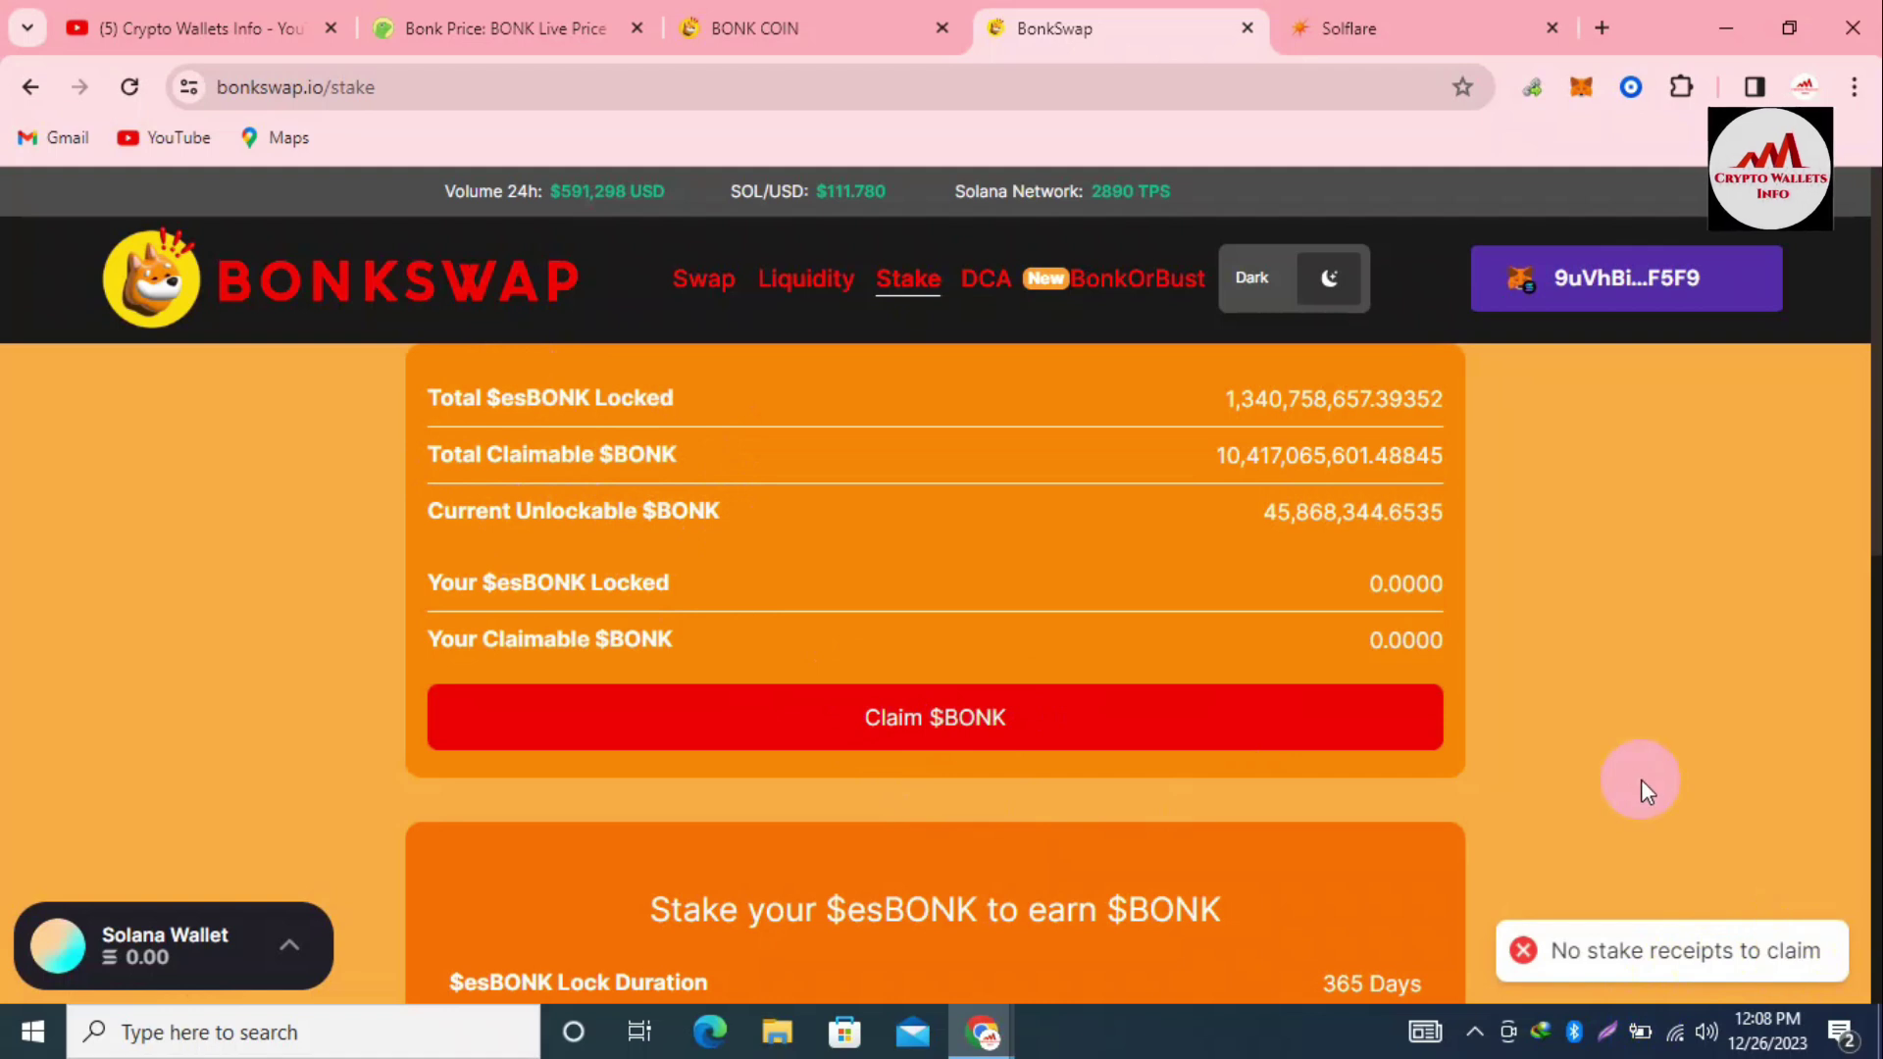
{"action": "scroll", "coordinate": [1640, 779], "scroll_direction": "down", "scroll_amount": 6}
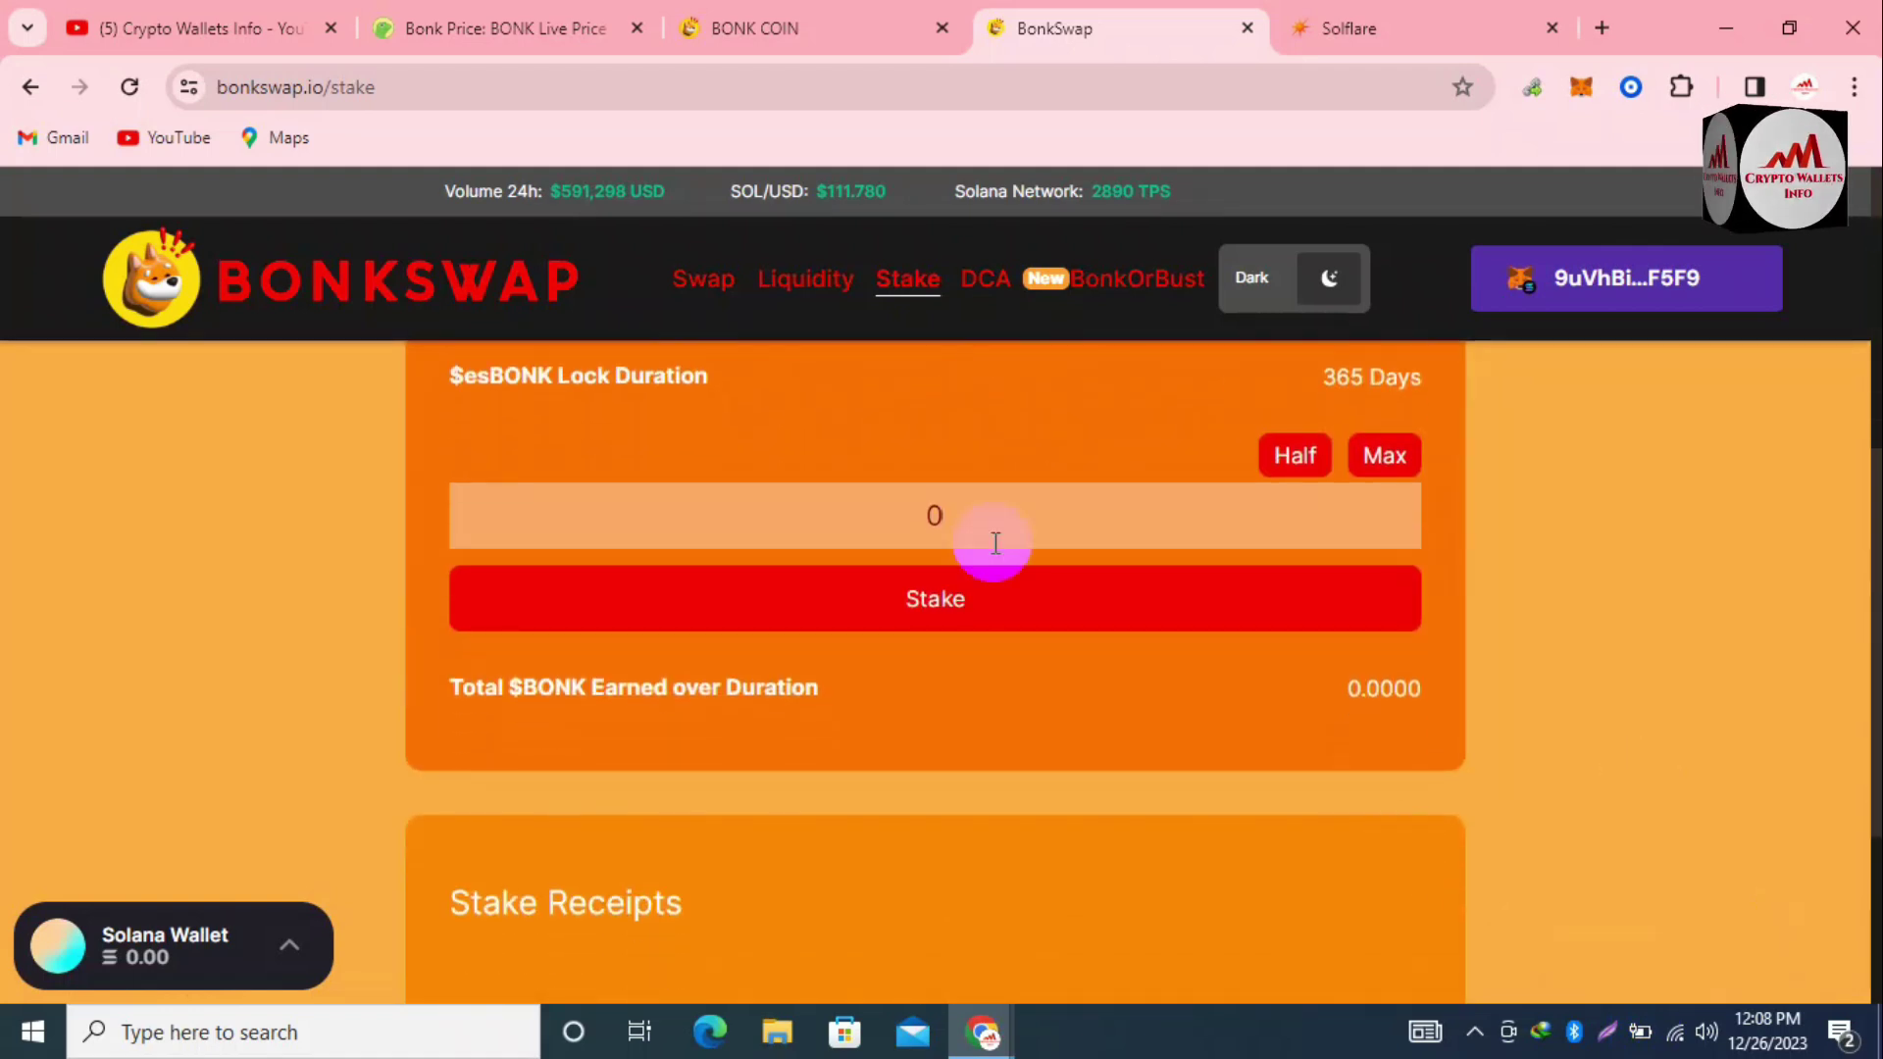
{"action": "left_click", "coordinate": [961, 519]}
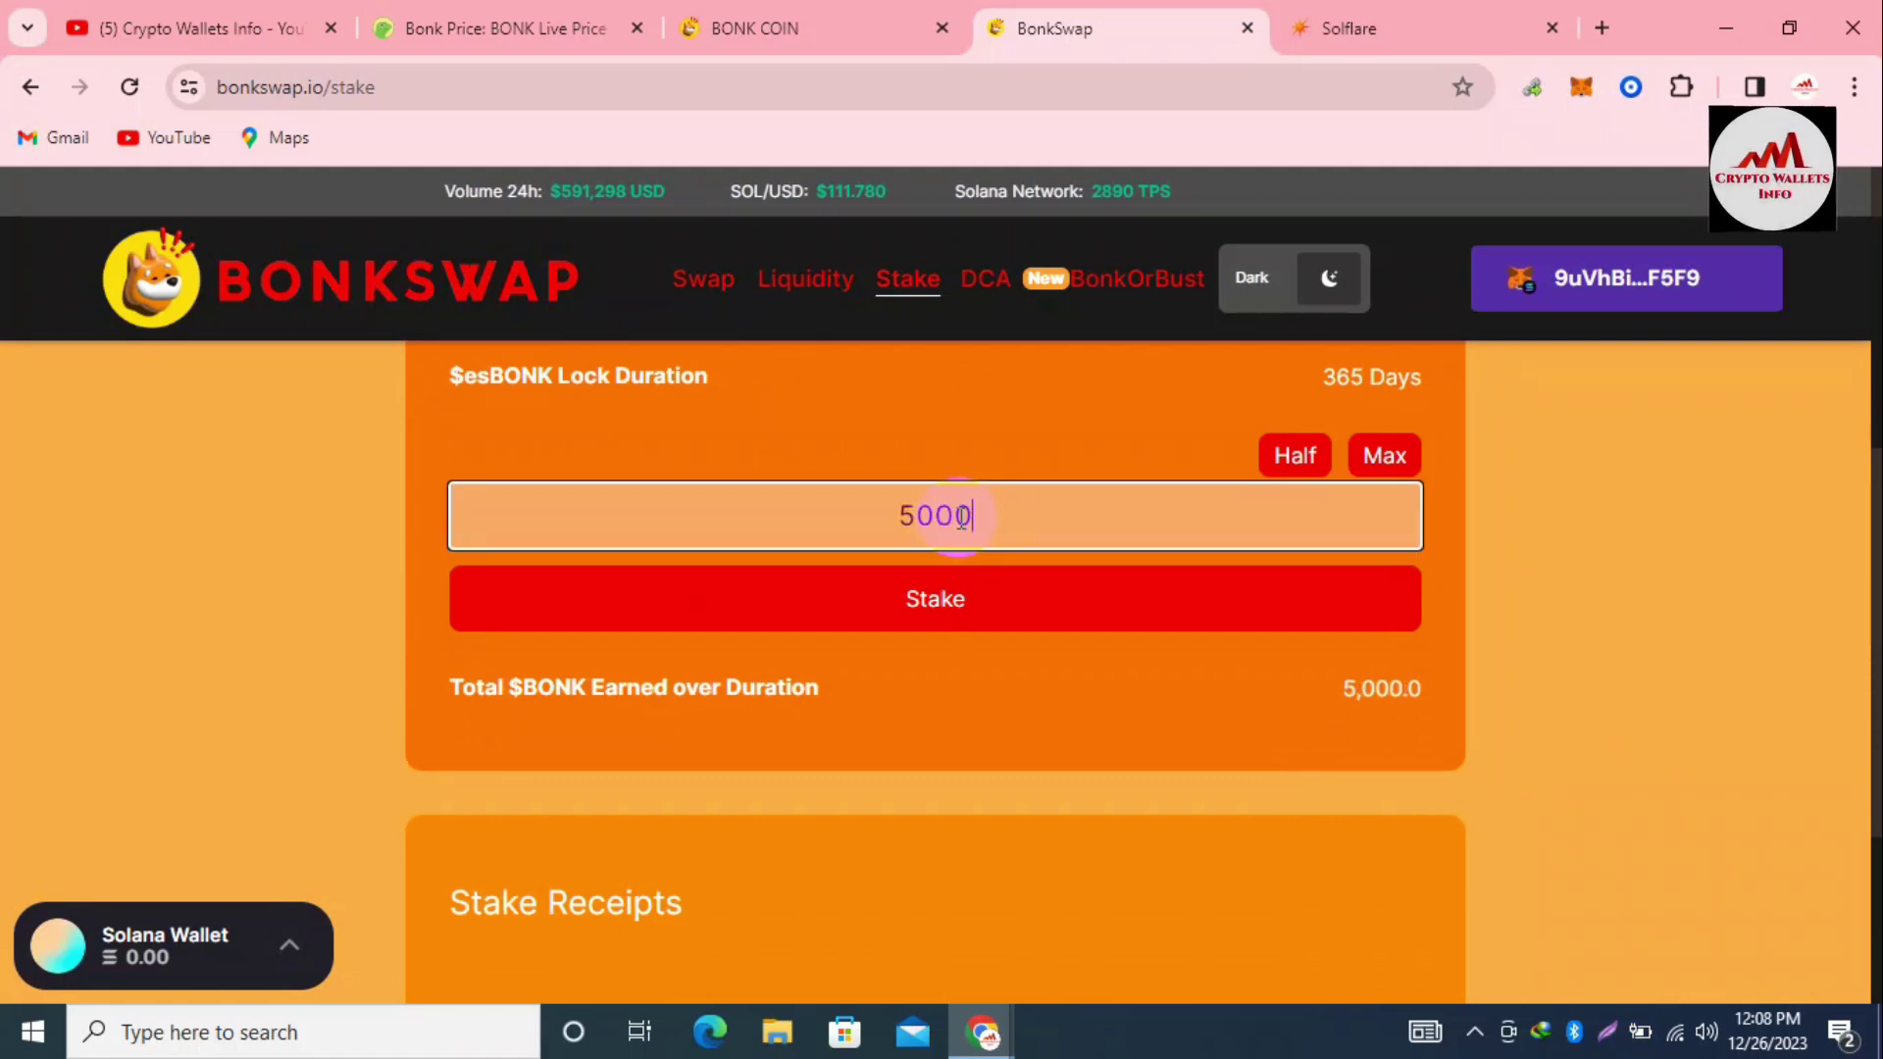
{"action": "type", "text": "5000000000"}
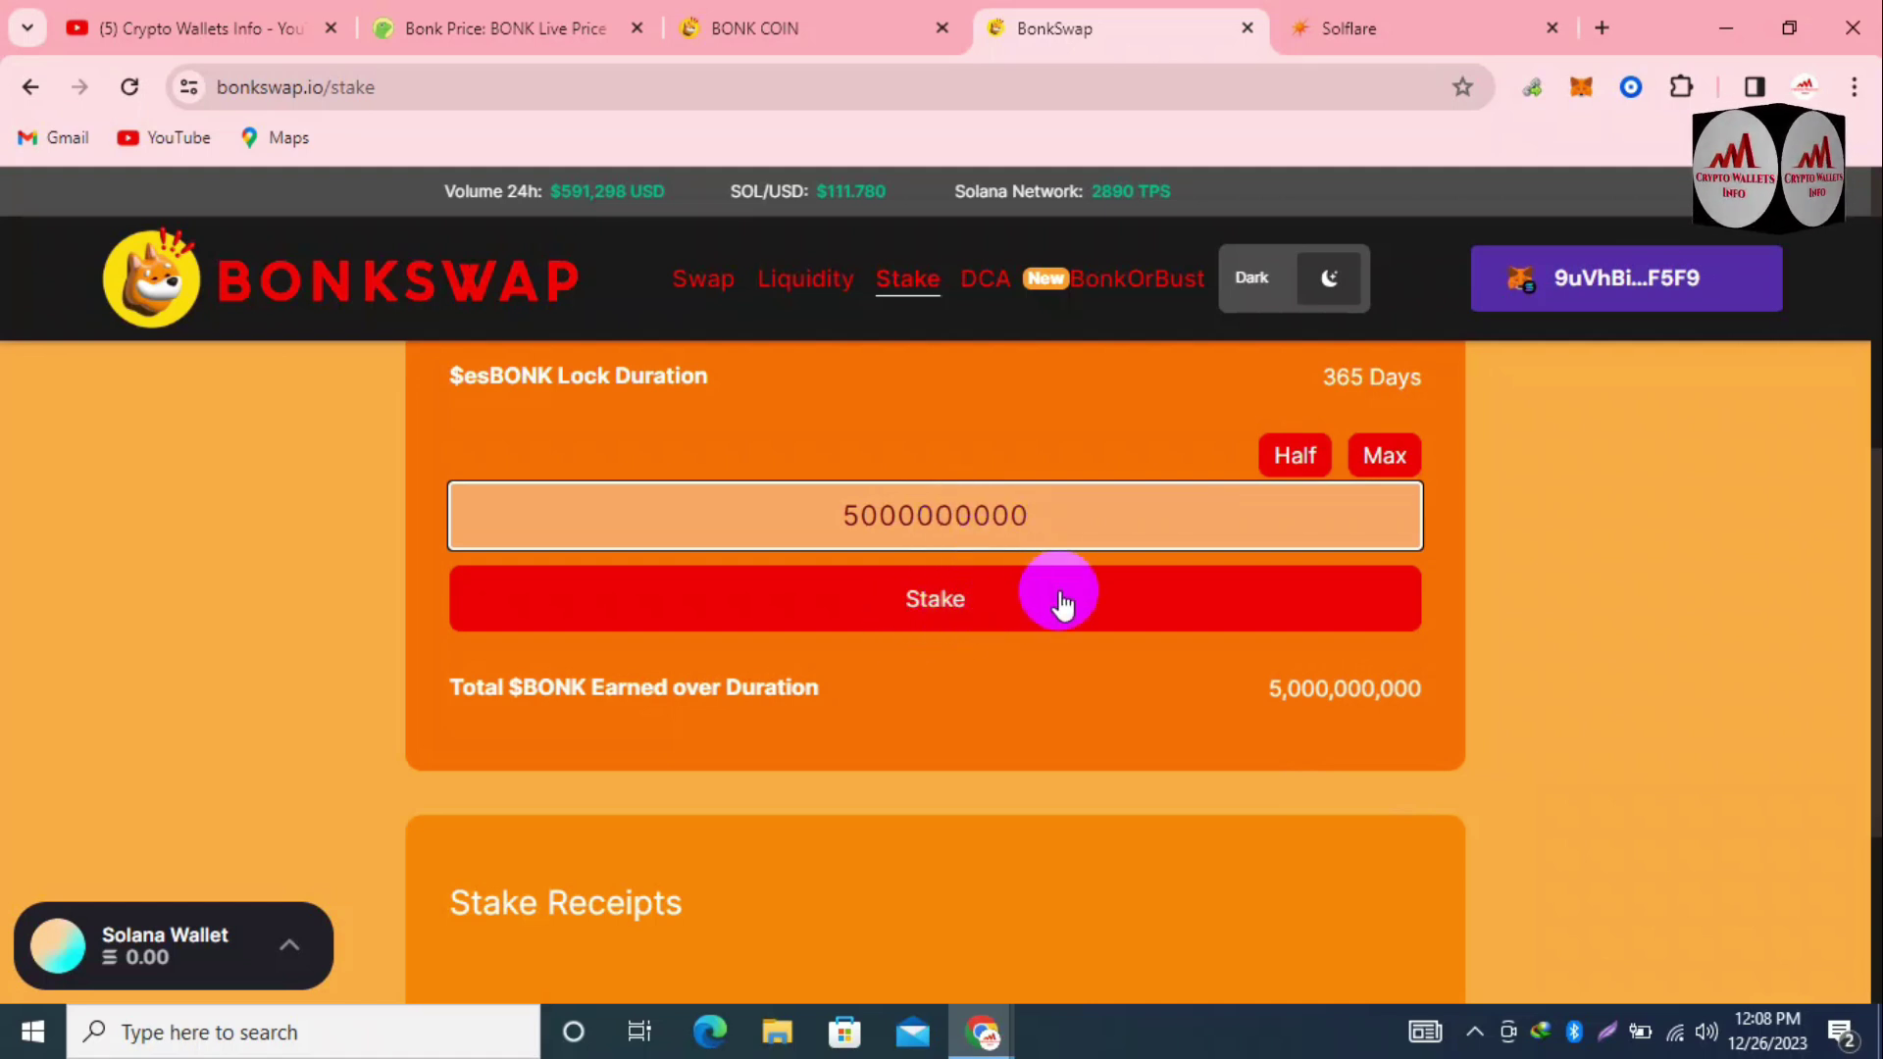
- View BonkSwap's liquidity pools and return to the start of the Crypto Wallets Info channel page on YouTube
{"action": "left_click", "coordinate": [810, 282]}
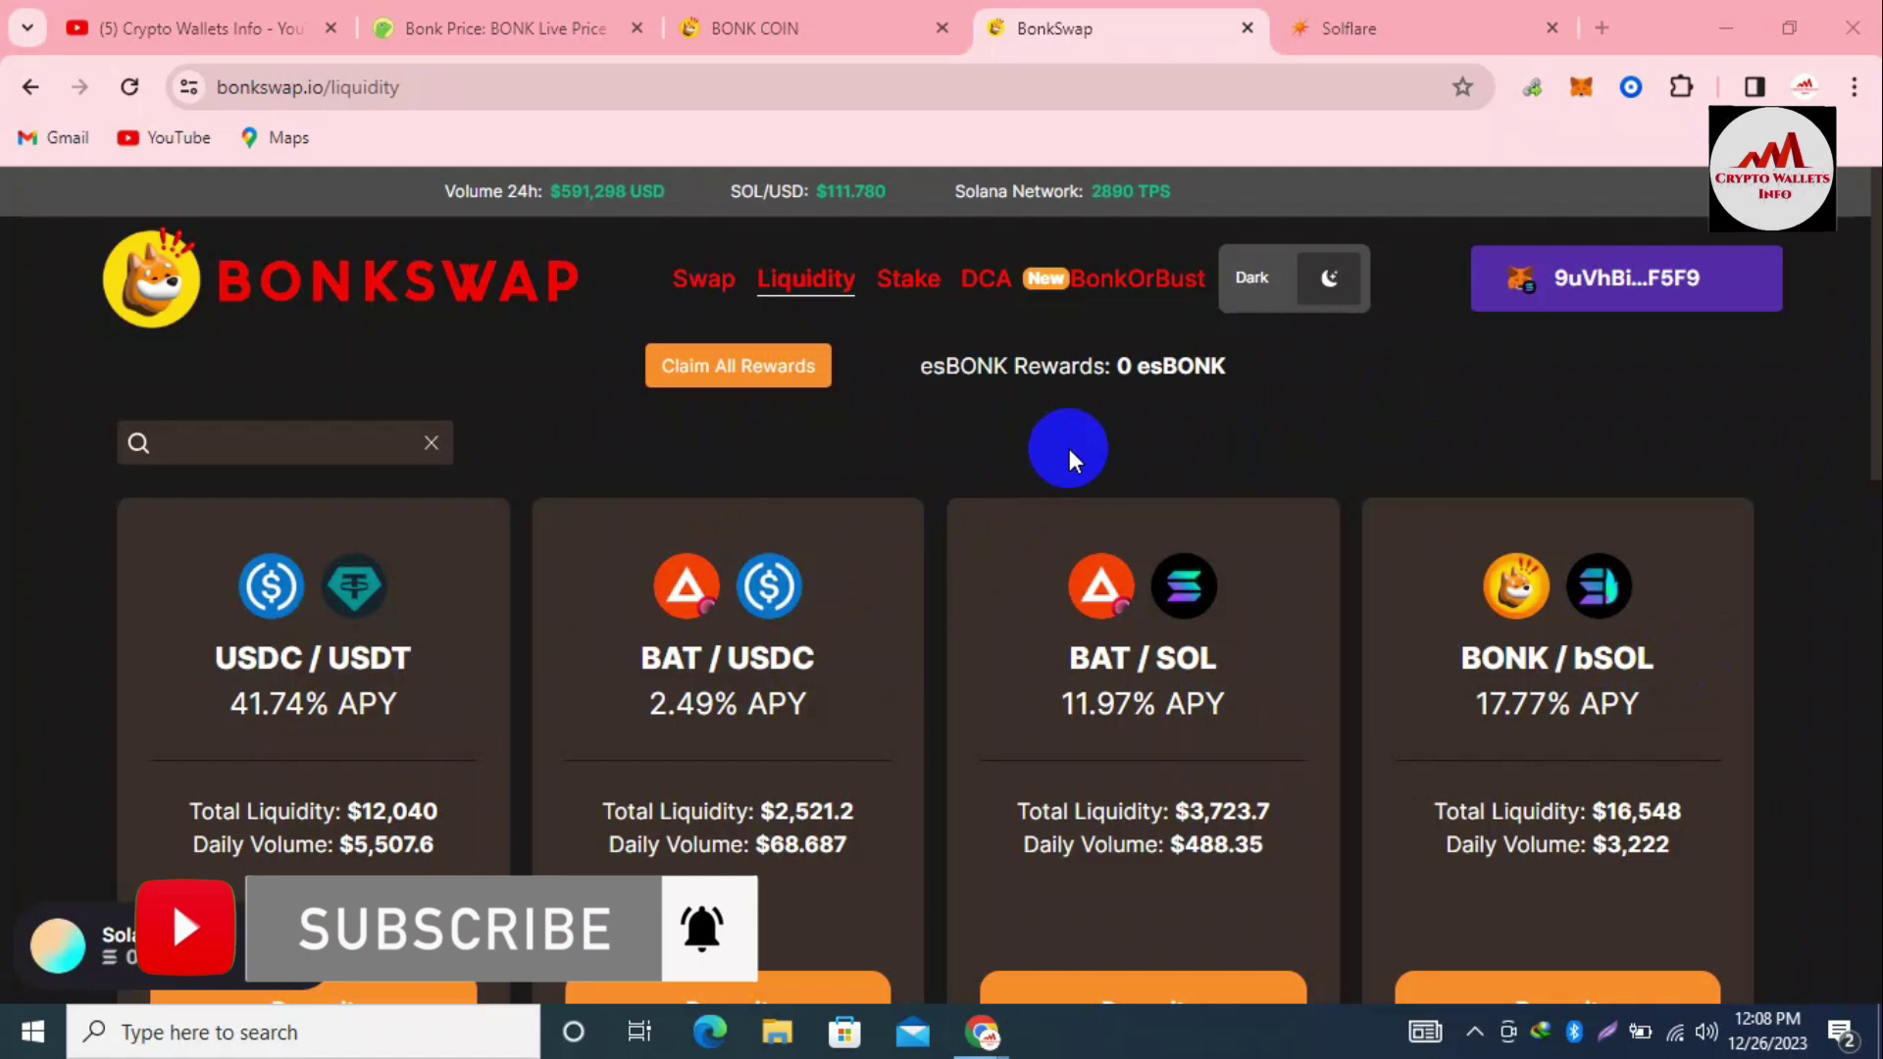
{"action": "left_click", "coordinate": [182, 46]}
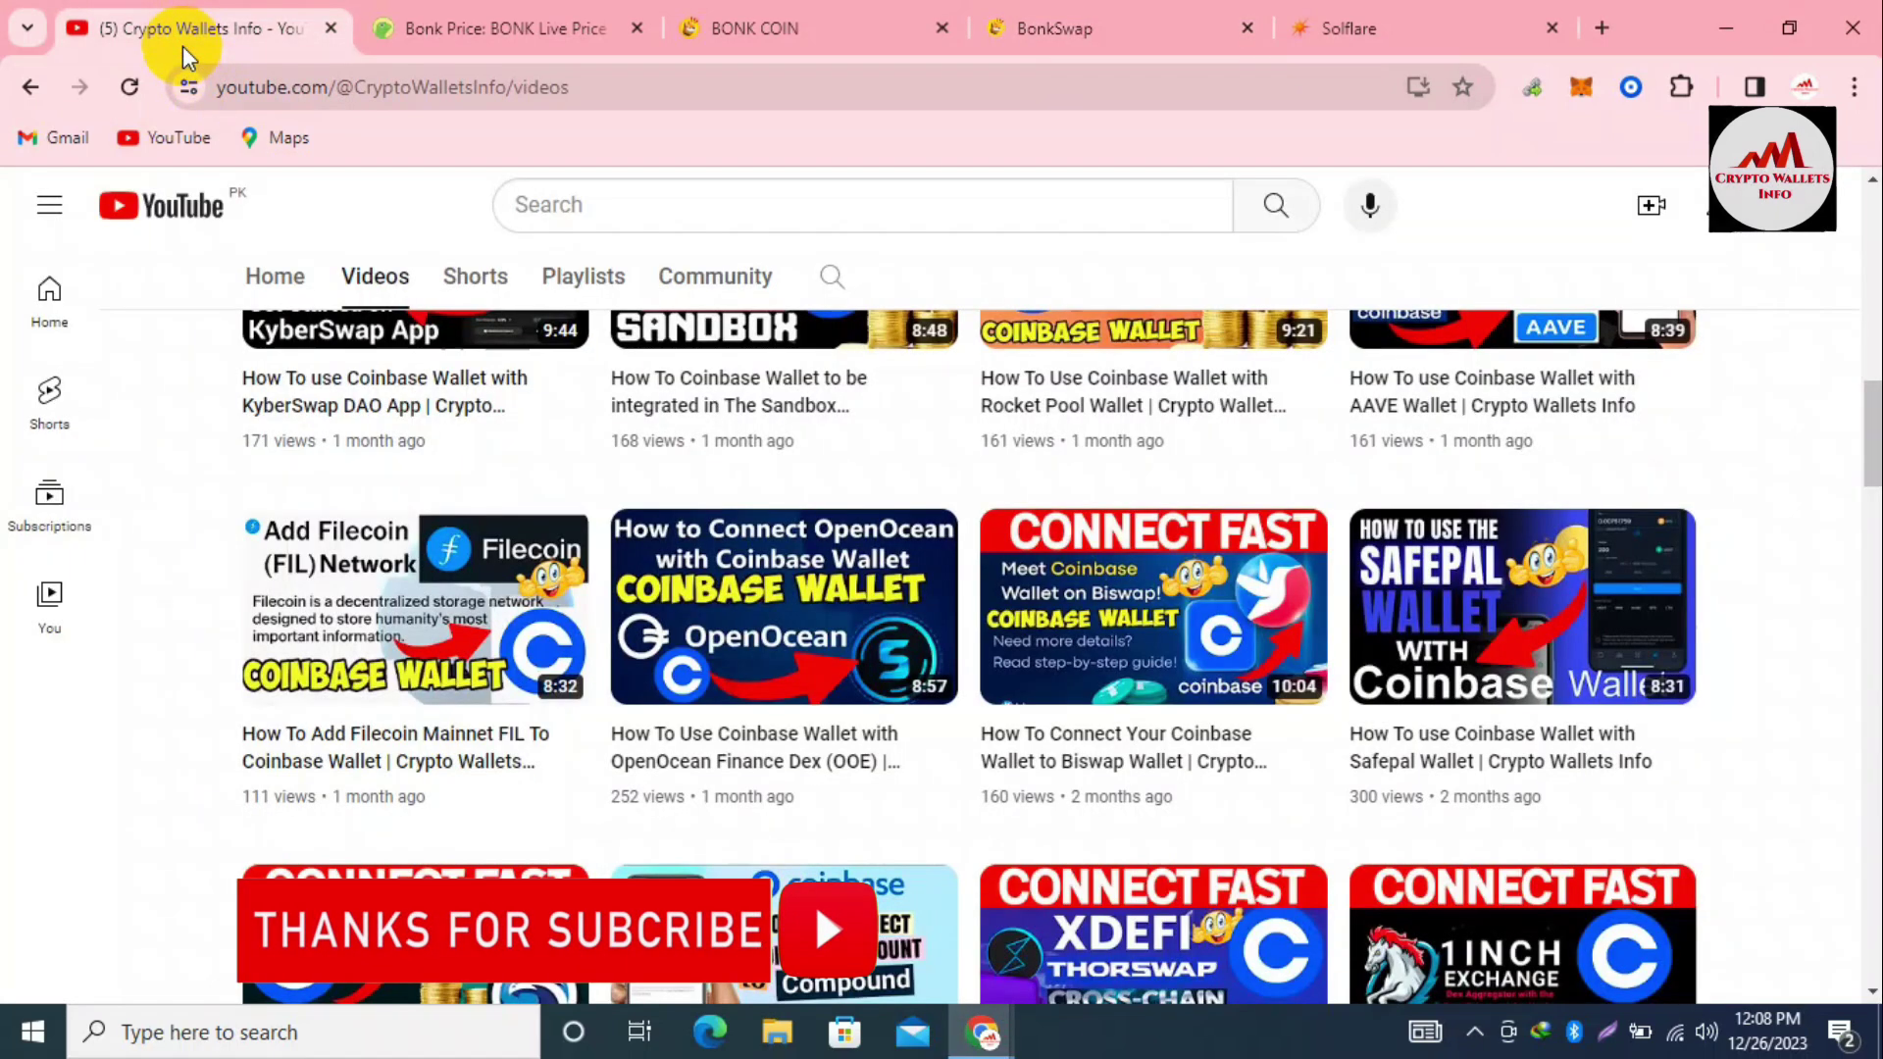
{"action": "left_click_drag", "start_coordinate": [1868, 475], "coordinate": [1873, 227]}
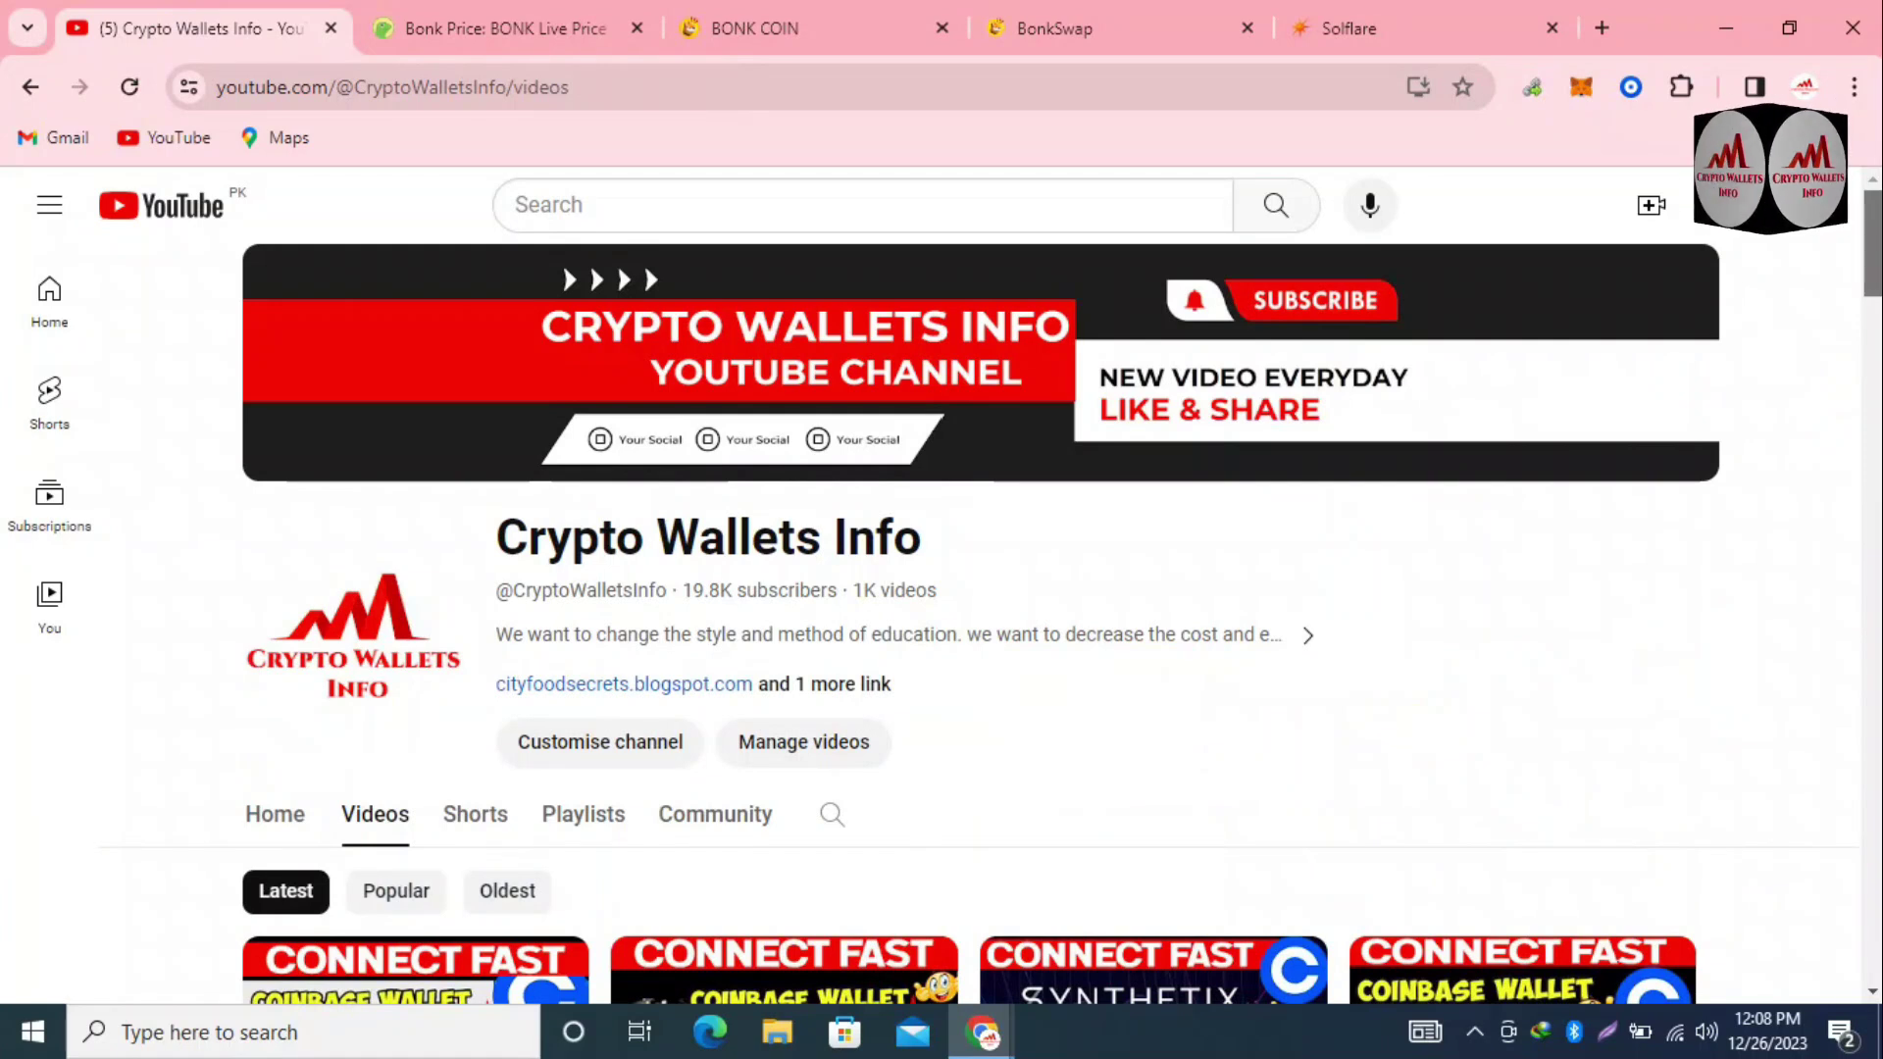